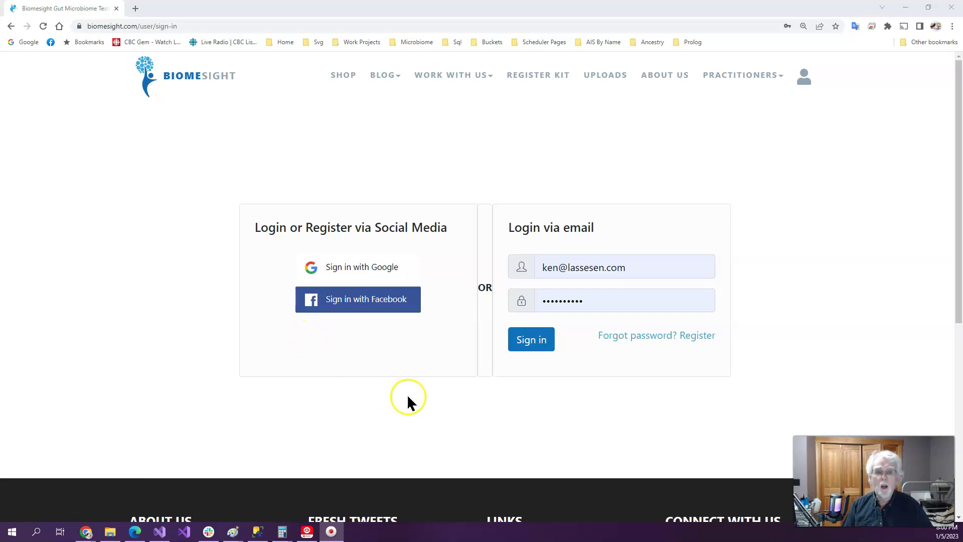
Sign in to Biomesight and open Microbiome Prescription under Third Party Apps
click(527, 349)
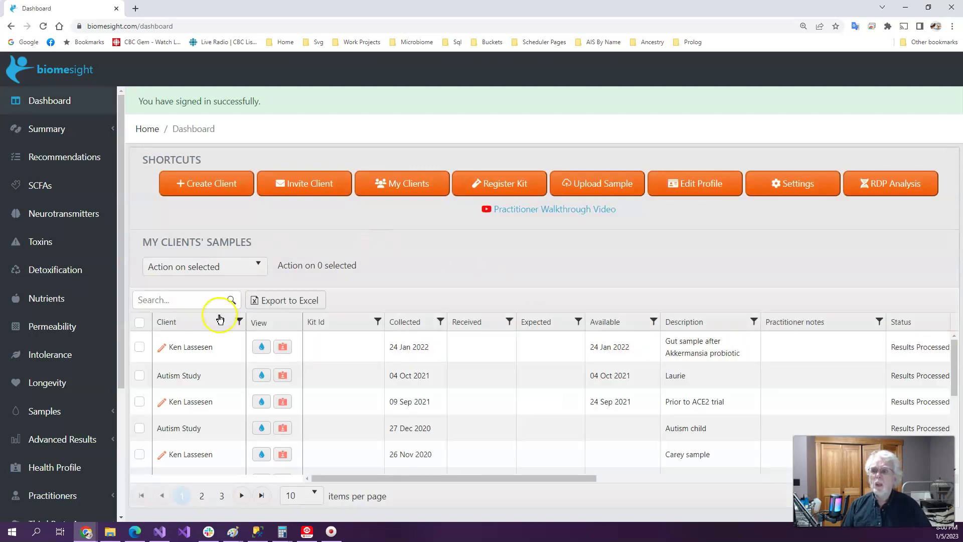
scroll(20, 309, down, 4)
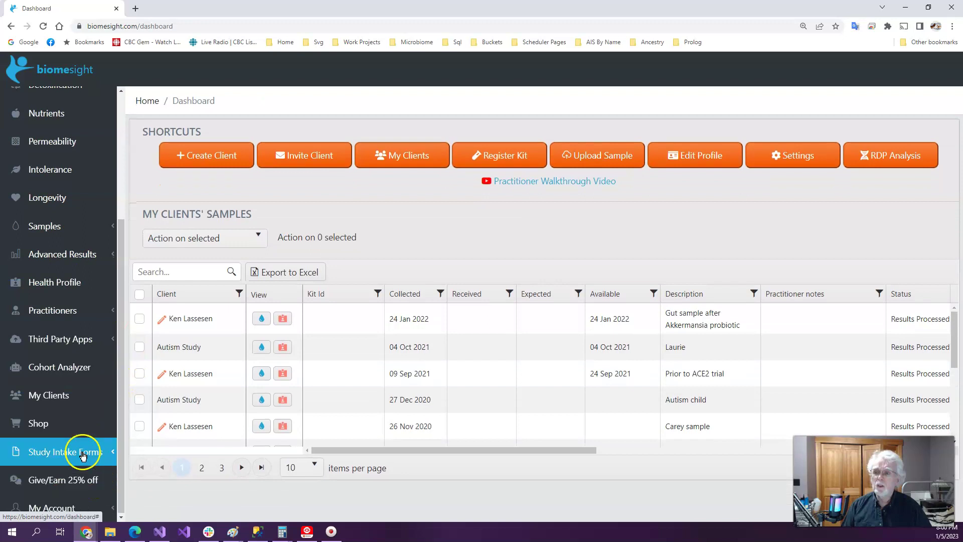
click(64, 341)
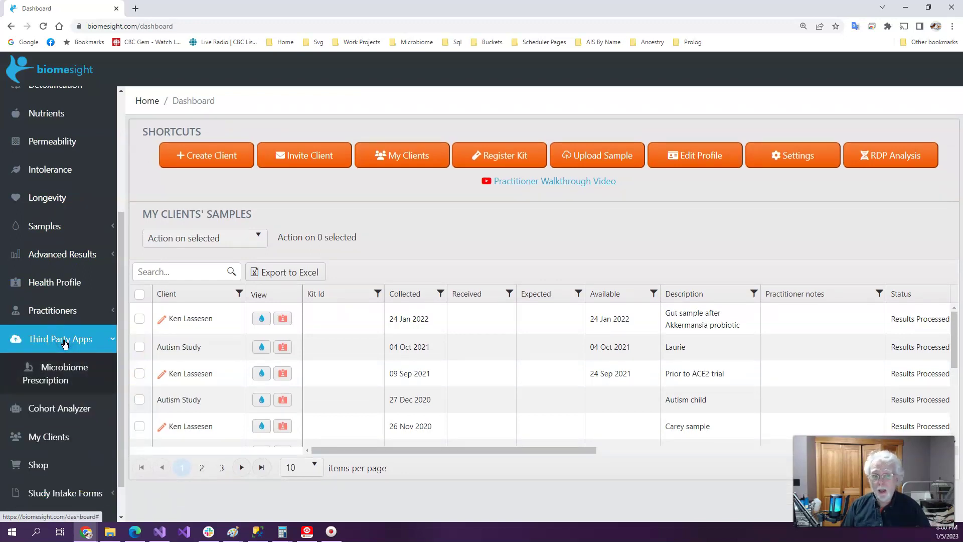
click(63, 377)
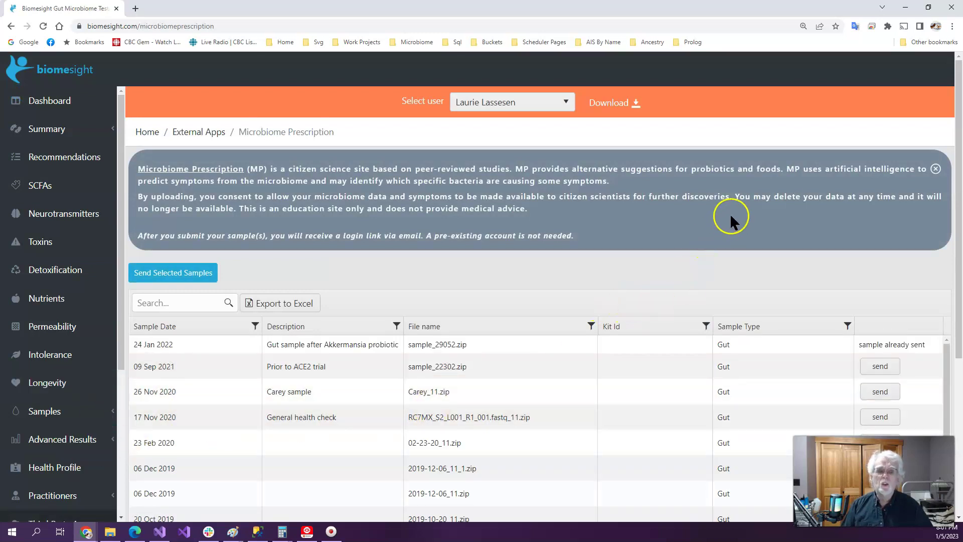
Scroll through the gut samples table to see which samples were already sent
scroll(729, 213, down, 3)
scroll(731, 220, down, 3)
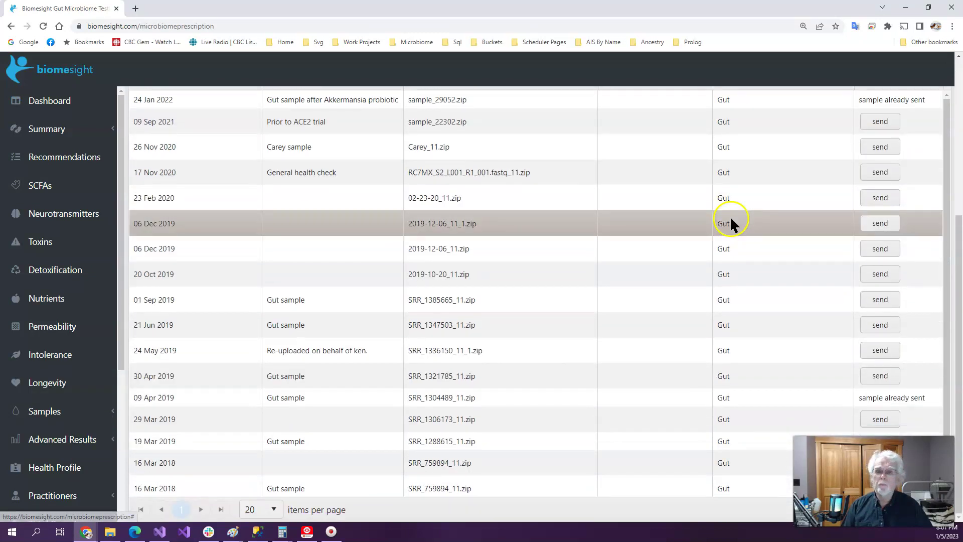
scroll(743, 225, down, 1)
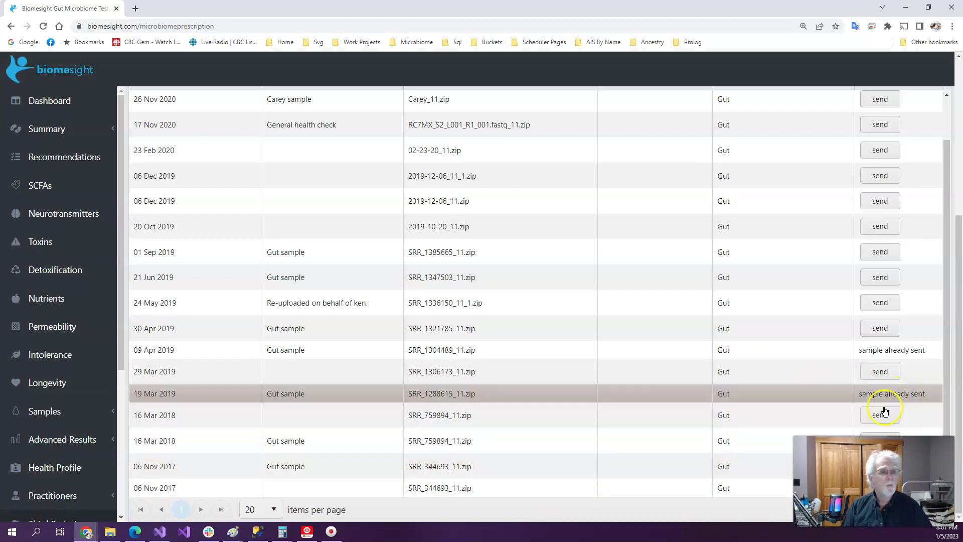
Send the 29 Mar 2019 gut sample row to MicrobiomePrescription
click(883, 377)
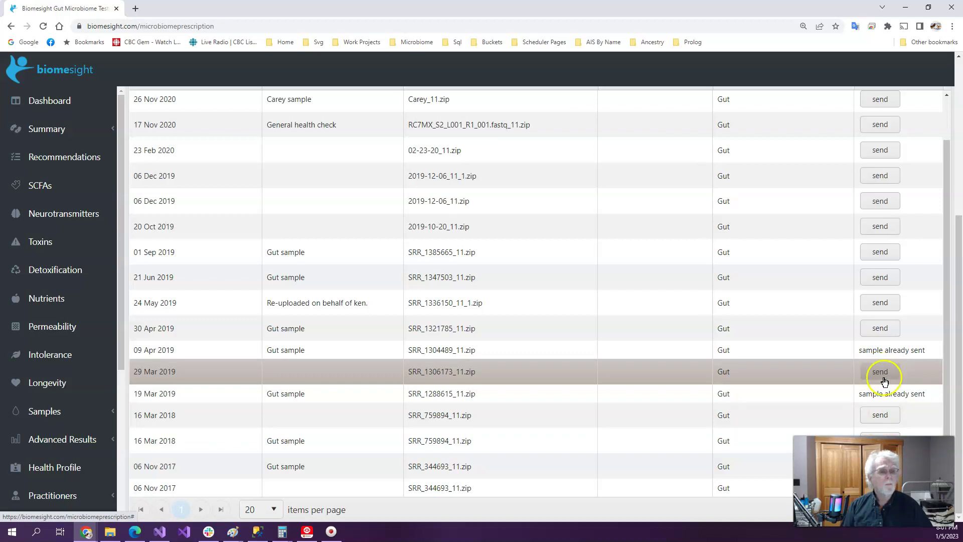
click(879, 373)
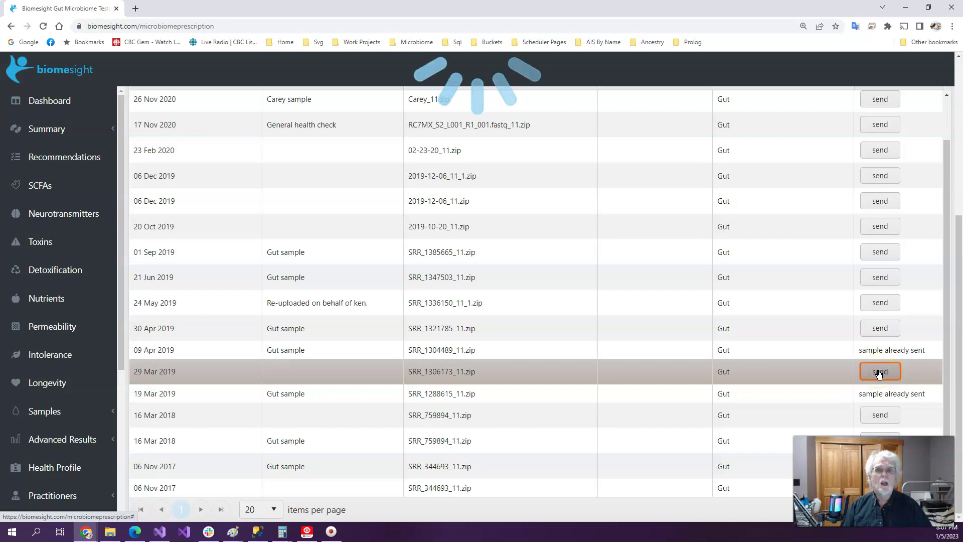
click(538, 72)
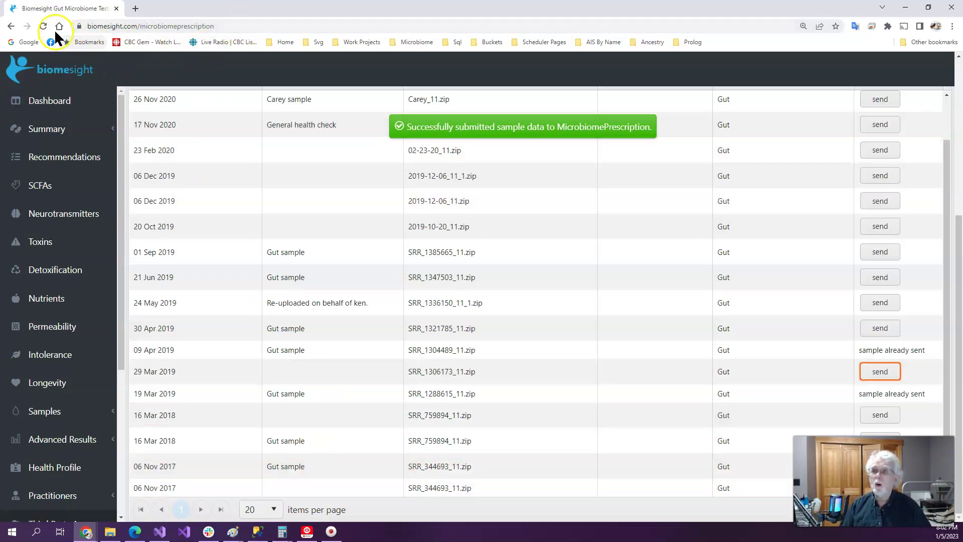
Go to the Ombre website from the address bar
click(244, 26)
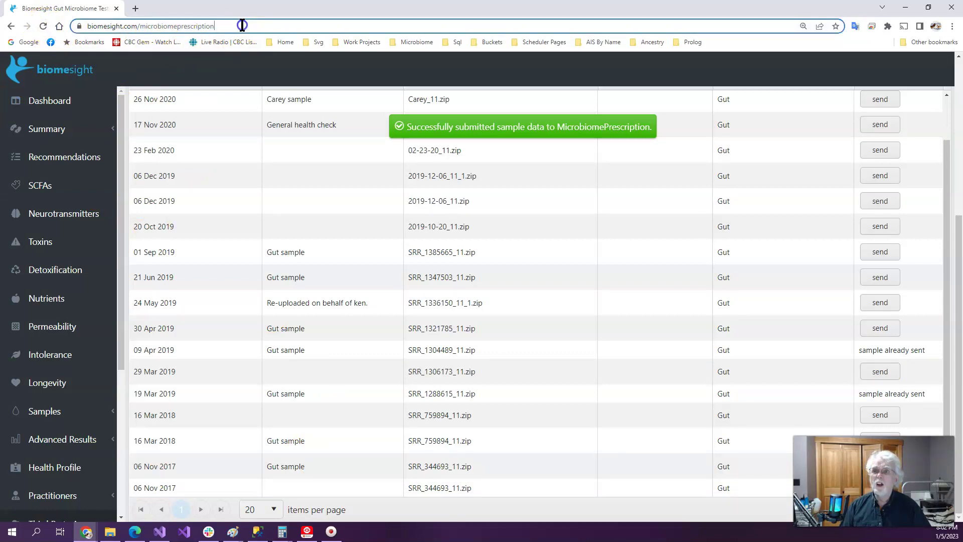
text(ombrelab.com)
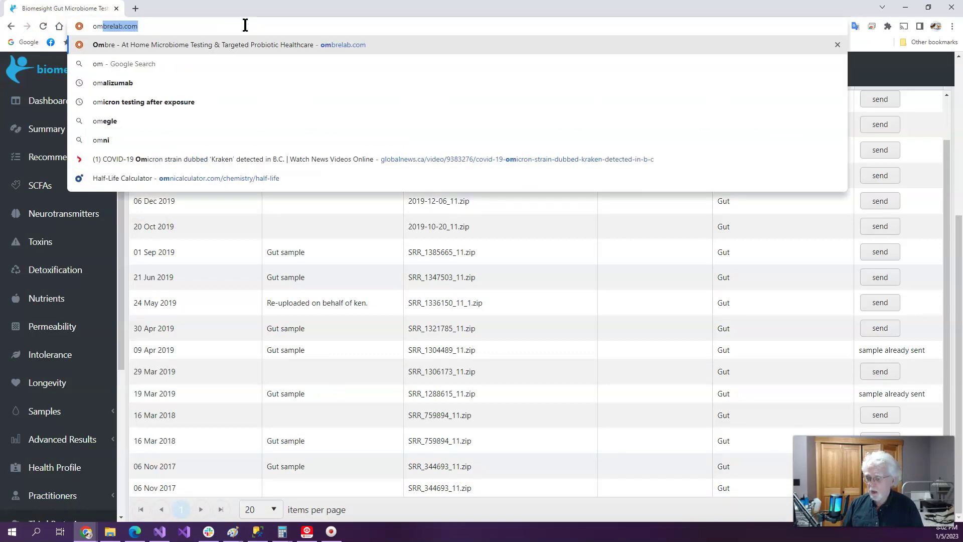
key(Return)
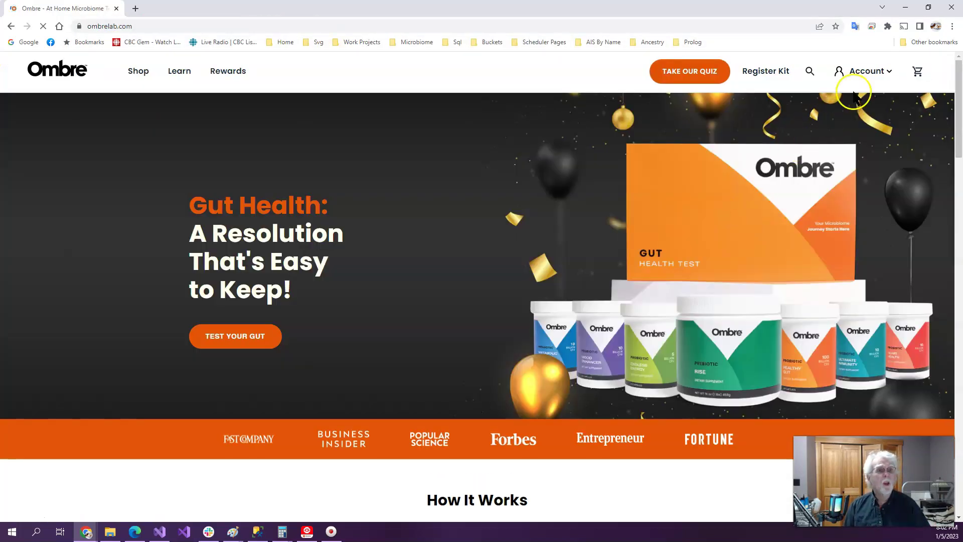
Sign in to the Ombre account using the saved login credentials
mouse_move(873, 72)
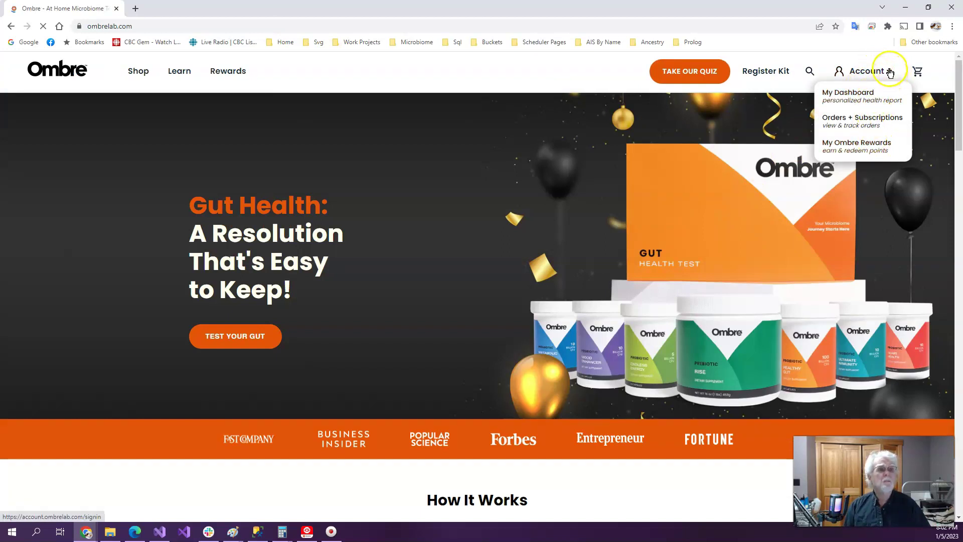
click(844, 73)
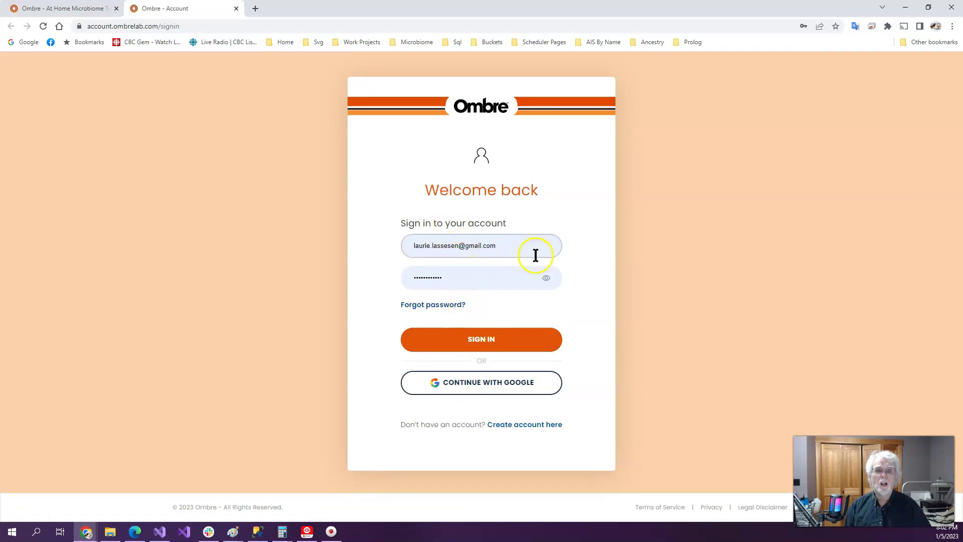
click(534, 251)
click(524, 306)
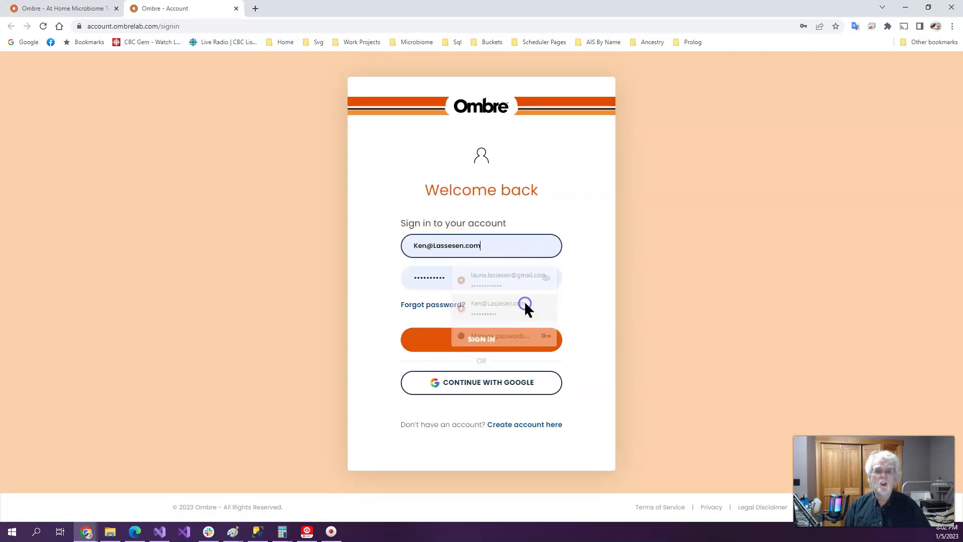
click(474, 345)
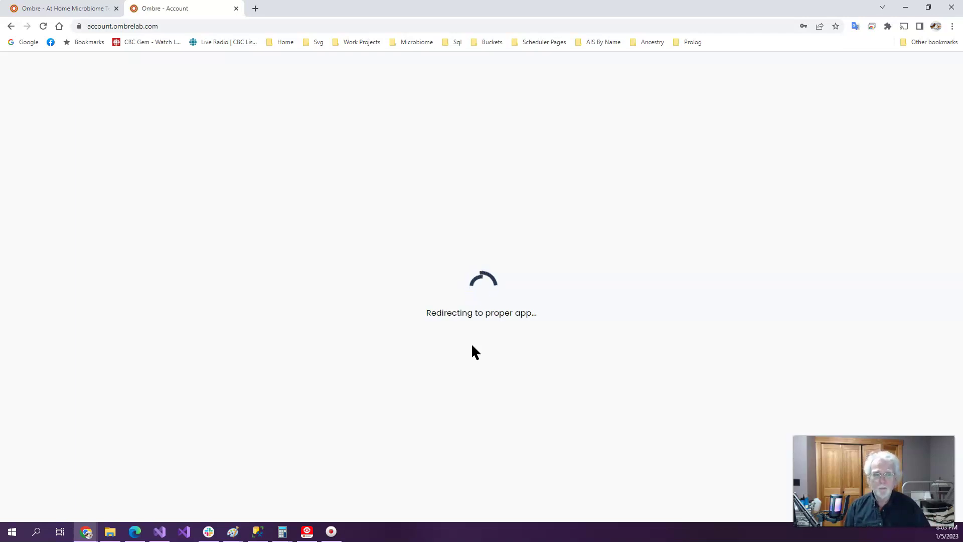
Wait for the Ombre home dashboard to load, showing an Ombre Score of 63
click(465, 348)
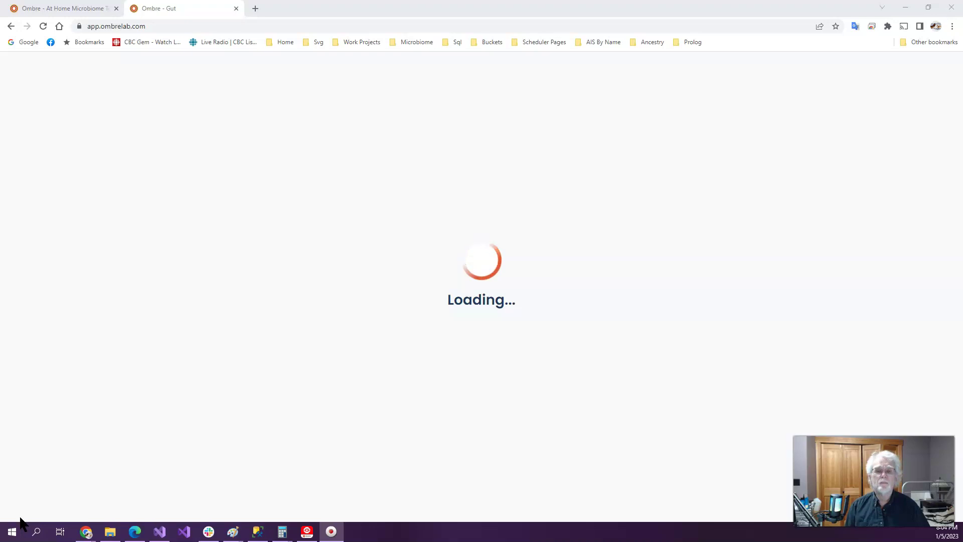
click(20, 518)
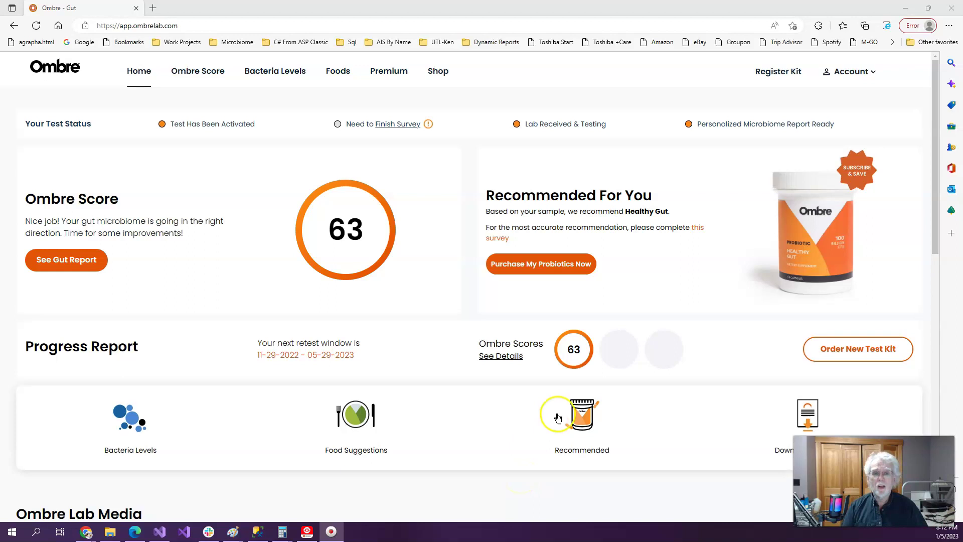
Open Bacteria Levels for the 2022-11-11 sample and download its bacteria data
click(269, 73)
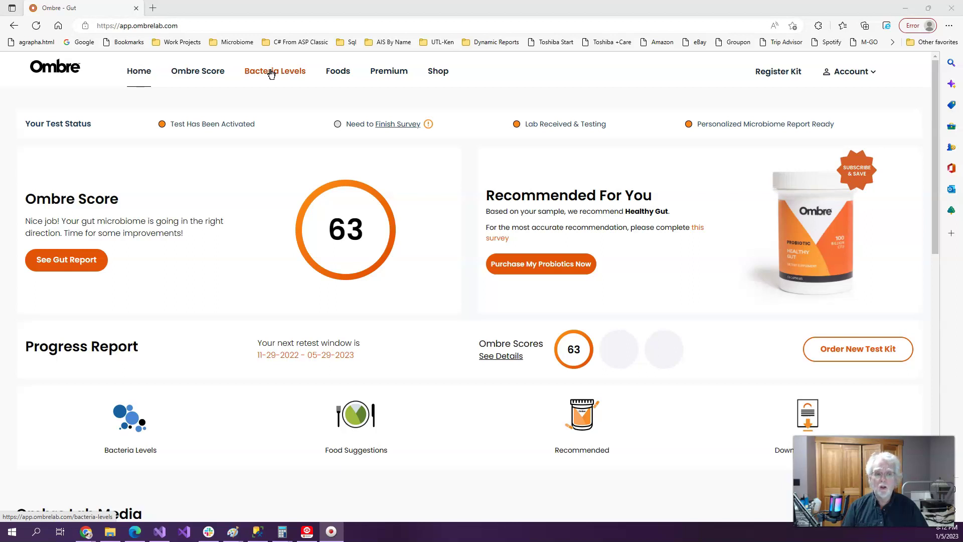
click(15, 526)
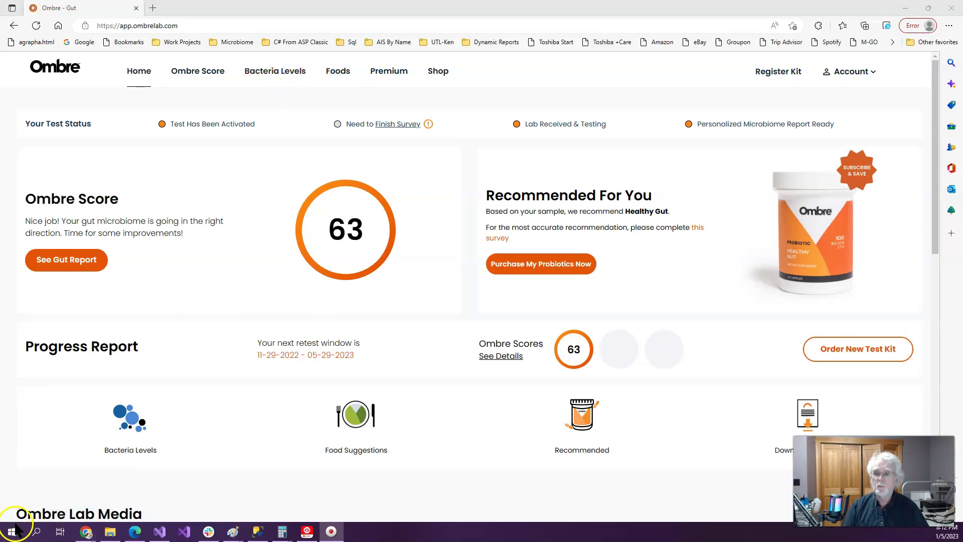
click(289, 74)
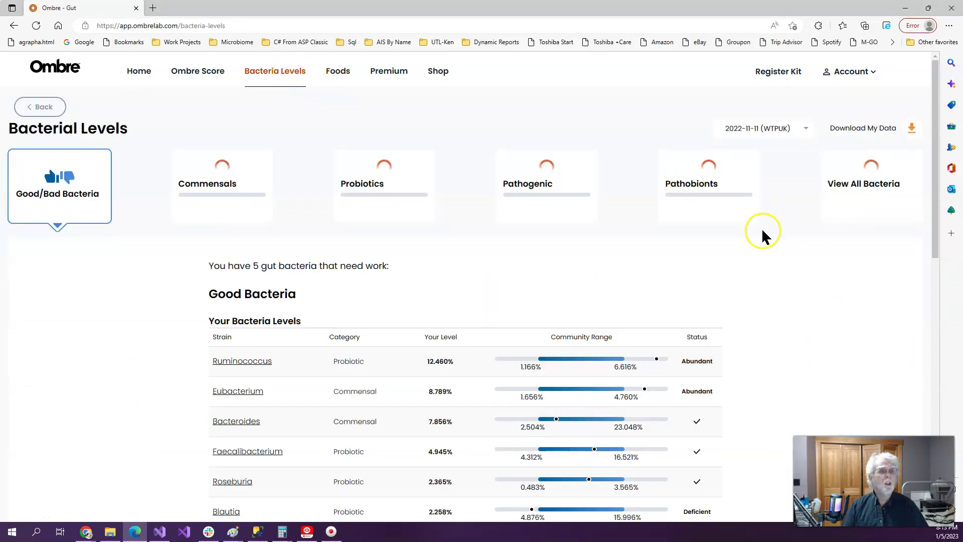
click(913, 129)
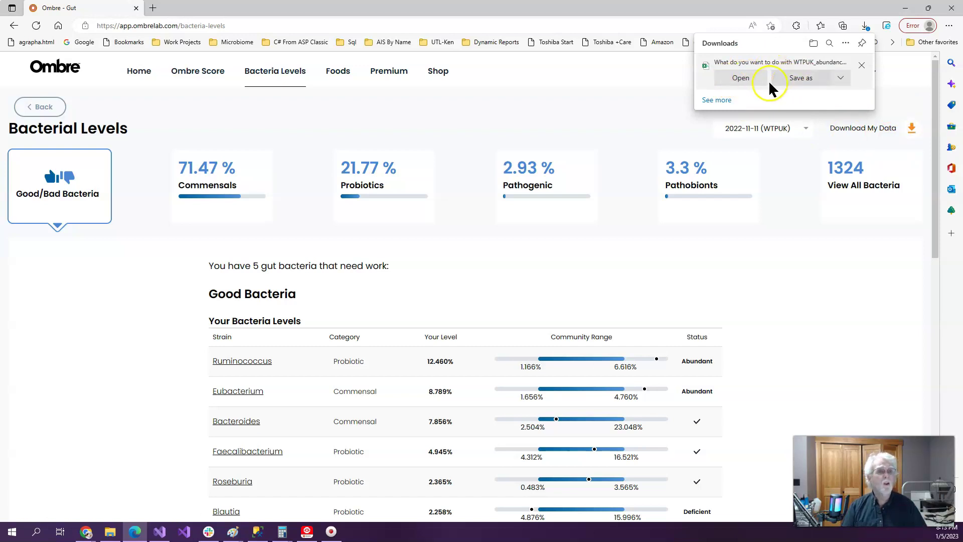
Save the WTPUK abundance CSV with the owner's first name prefixed to its file name
click(793, 82)
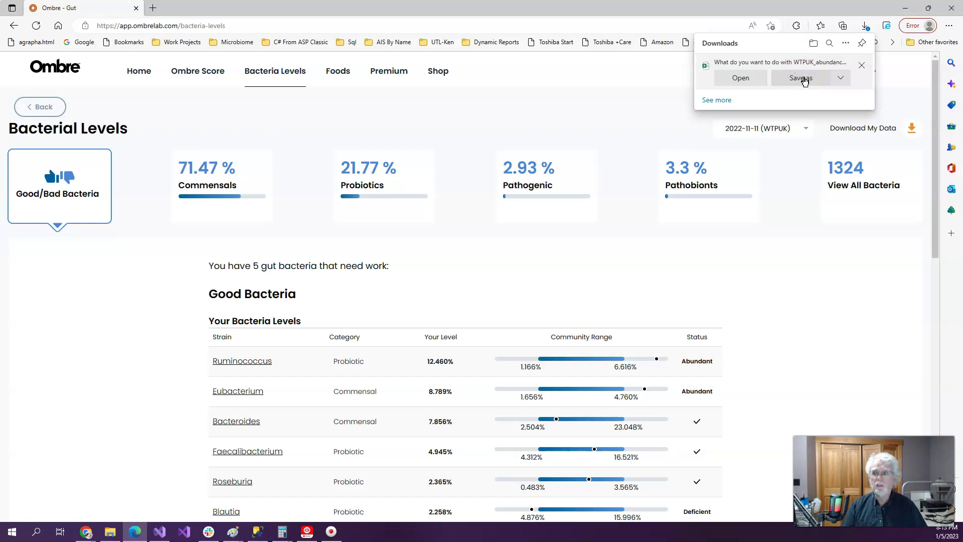
click(804, 80)
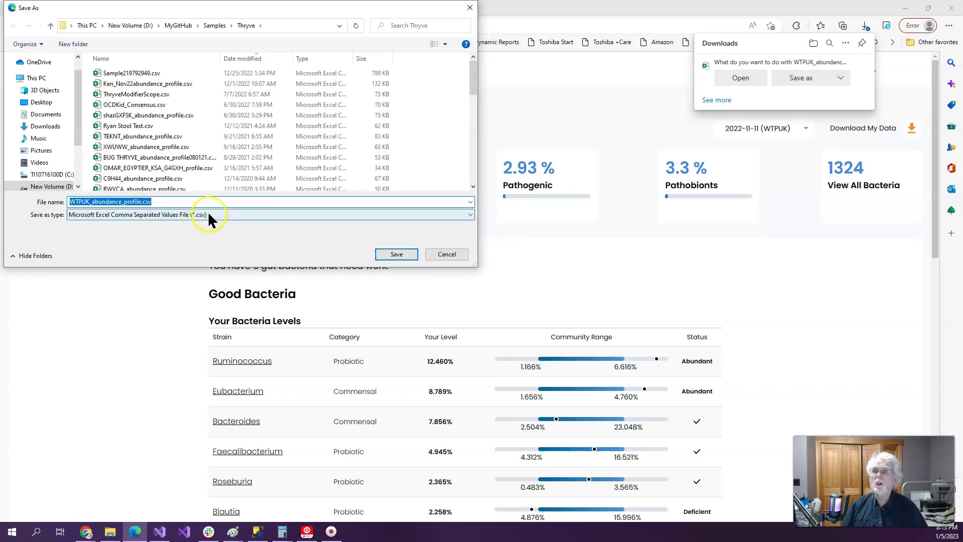
click(191, 201)
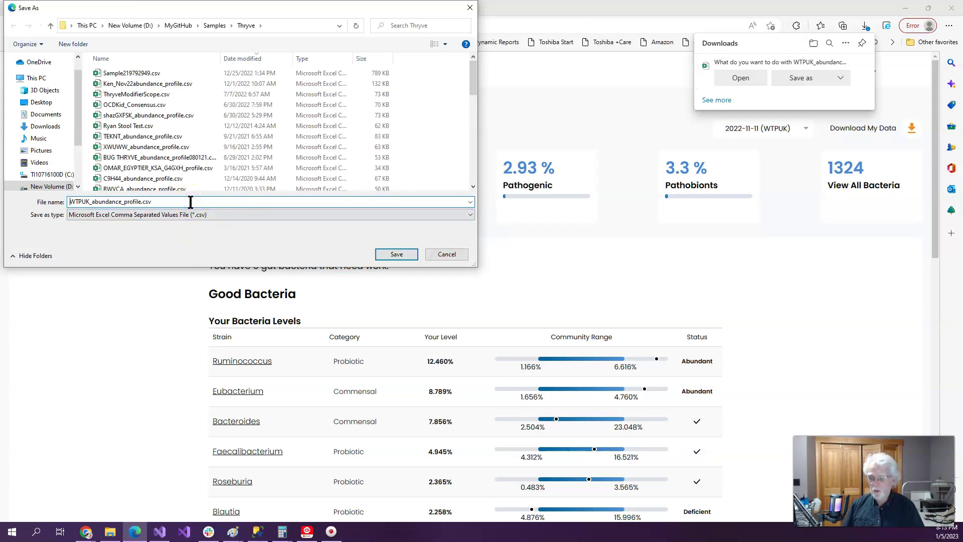
key(Home)
text(Ken)
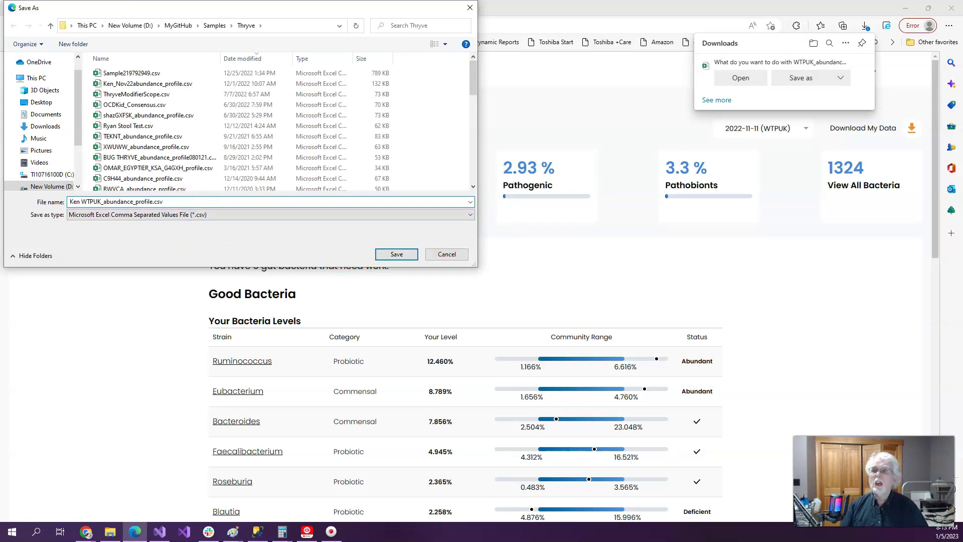
click(399, 252)
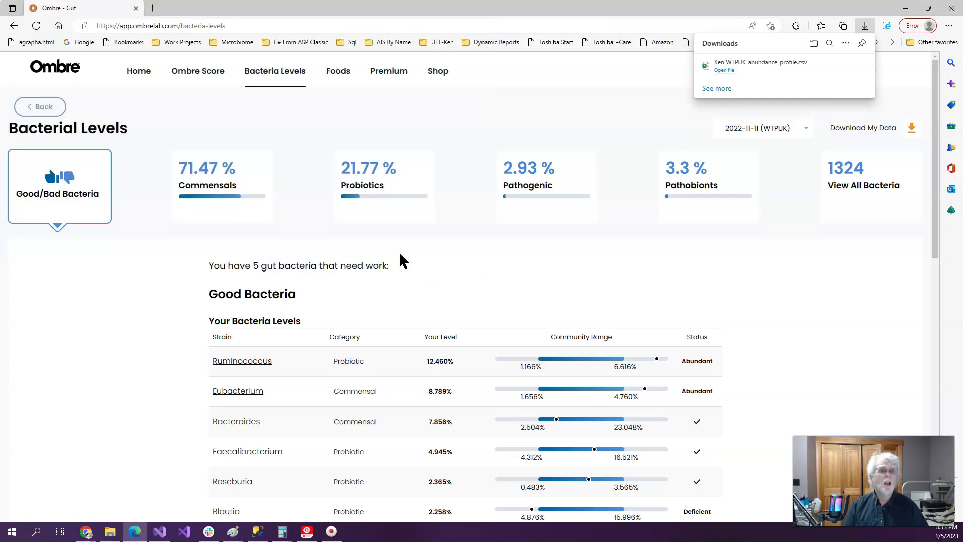
Open the downloaded abundance CSV in Excel, then close it
click(729, 71)
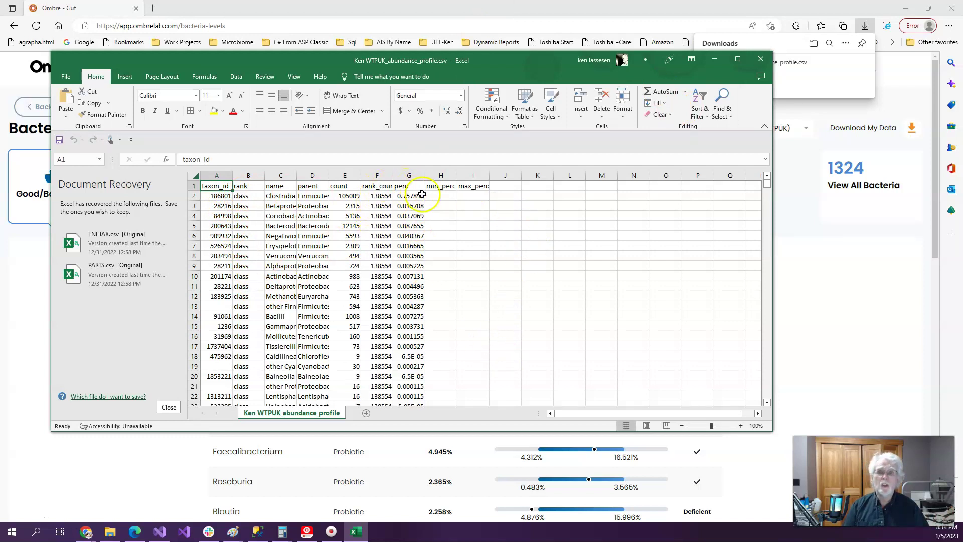
click(760, 59)
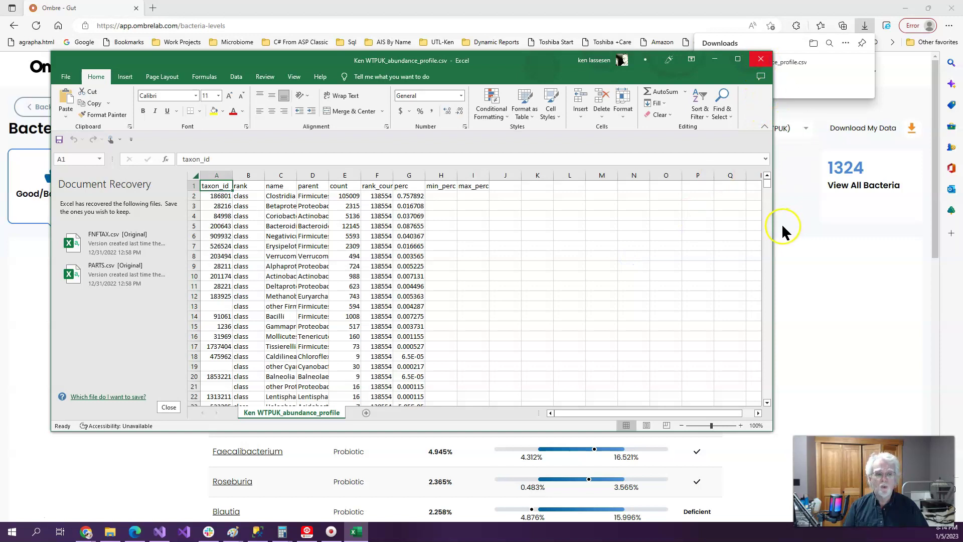
click(760, 59)
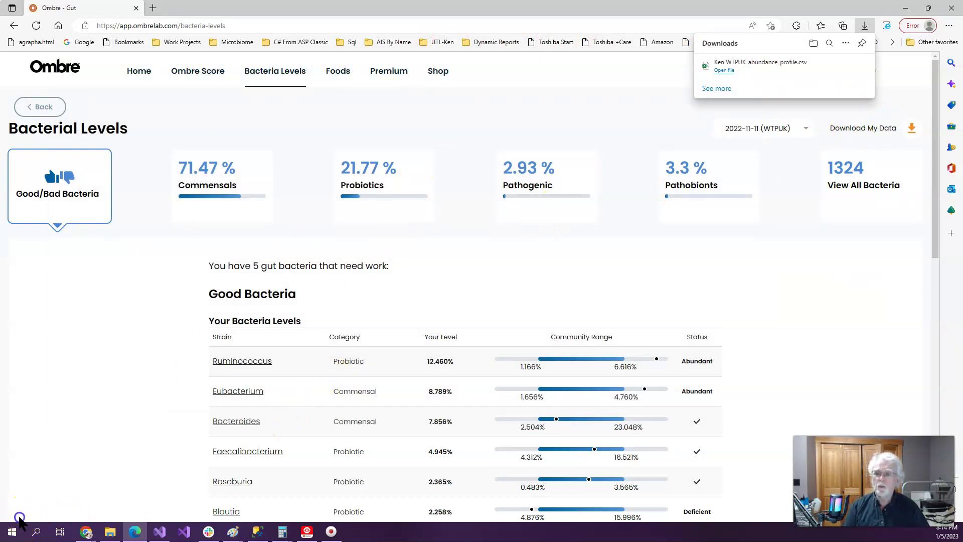
In Chrome, review the 16s Uploads descriptions, then open the Ombre upload page
key(alt+Tab)
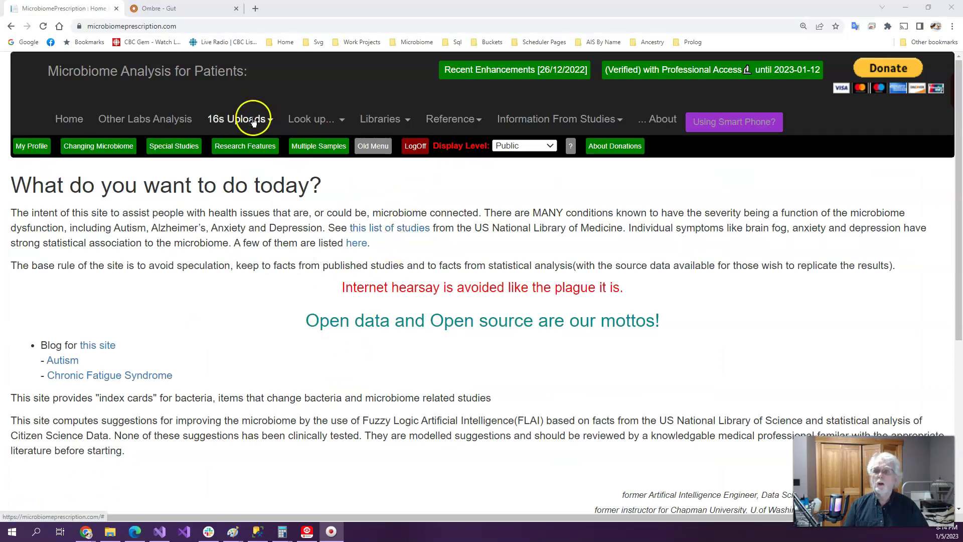
click(253, 121)
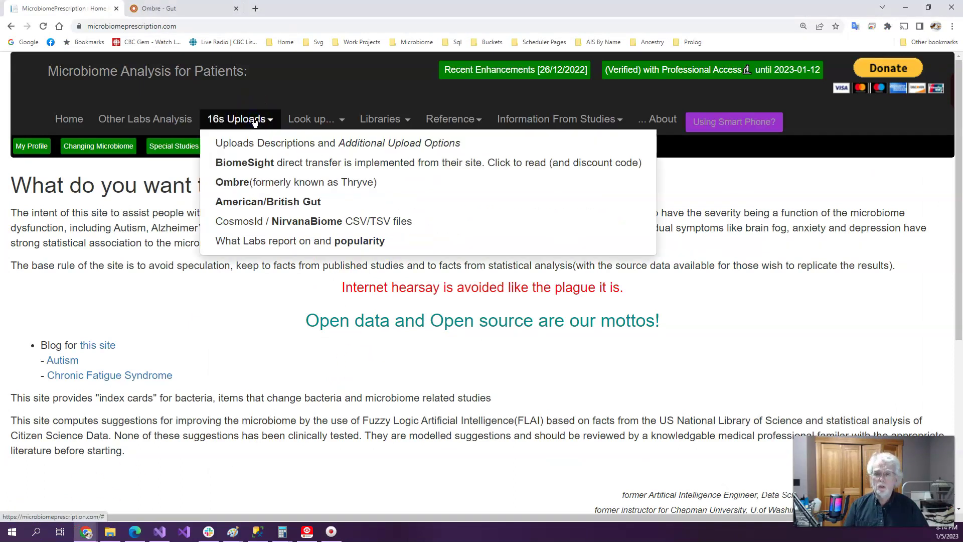
click(247, 170)
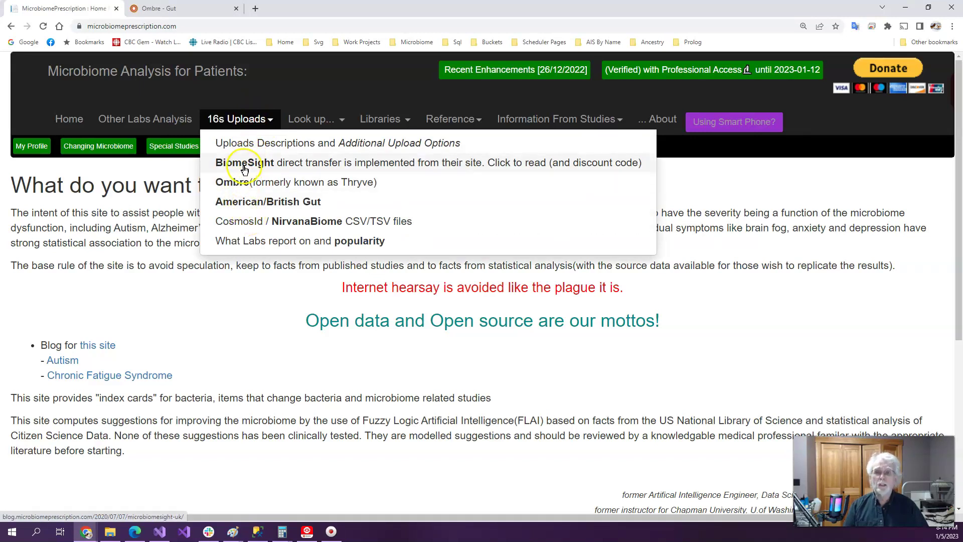
click(280, 145)
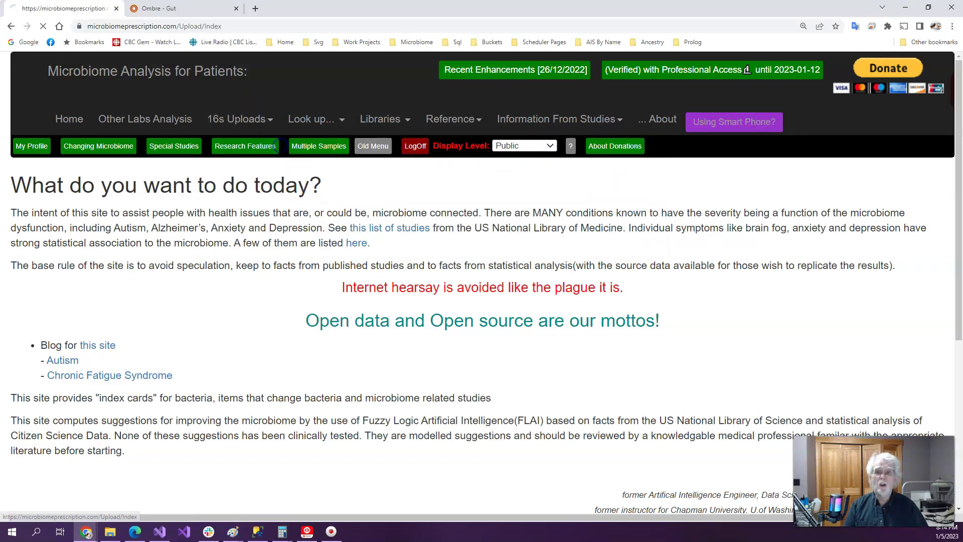
scroll(354, 323, down, 8)
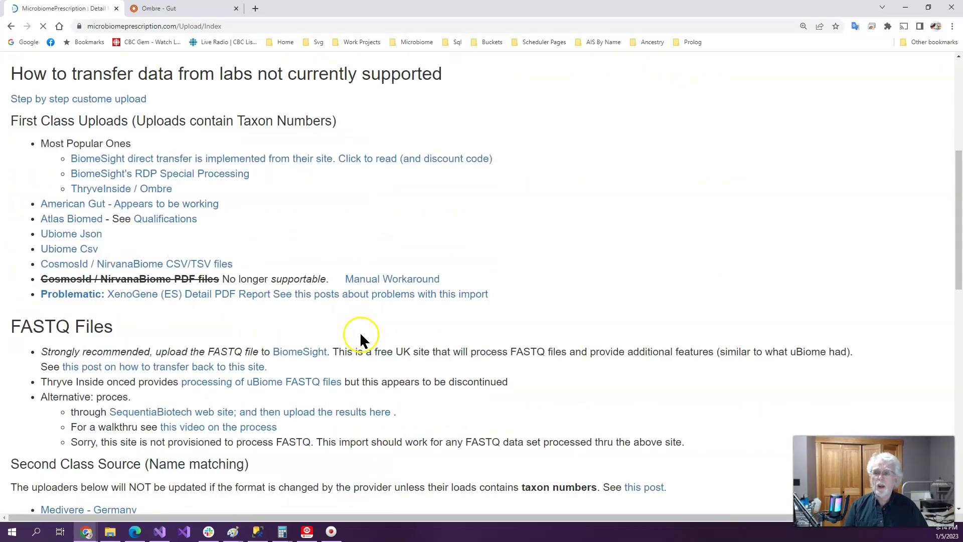
scroll(363, 336, up, 8)
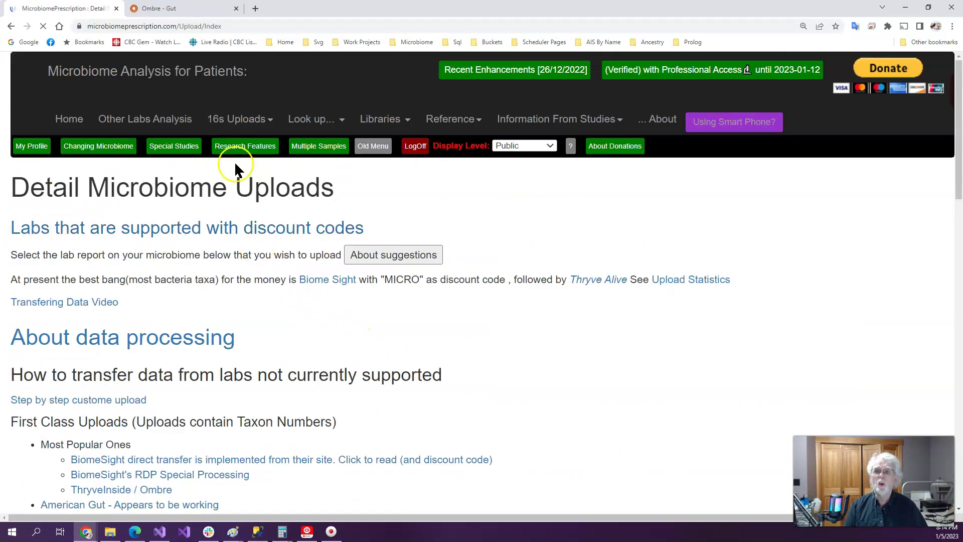
click(254, 121)
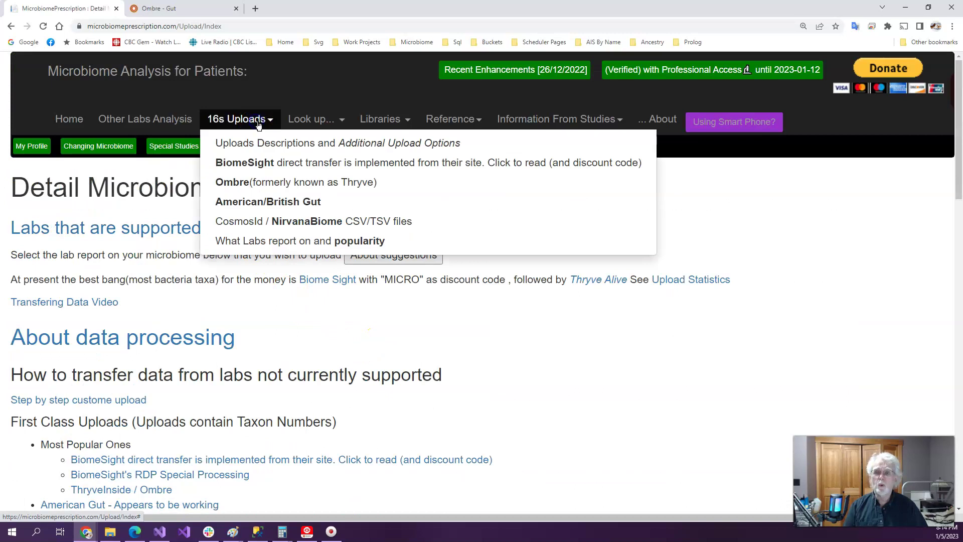
click(316, 183)
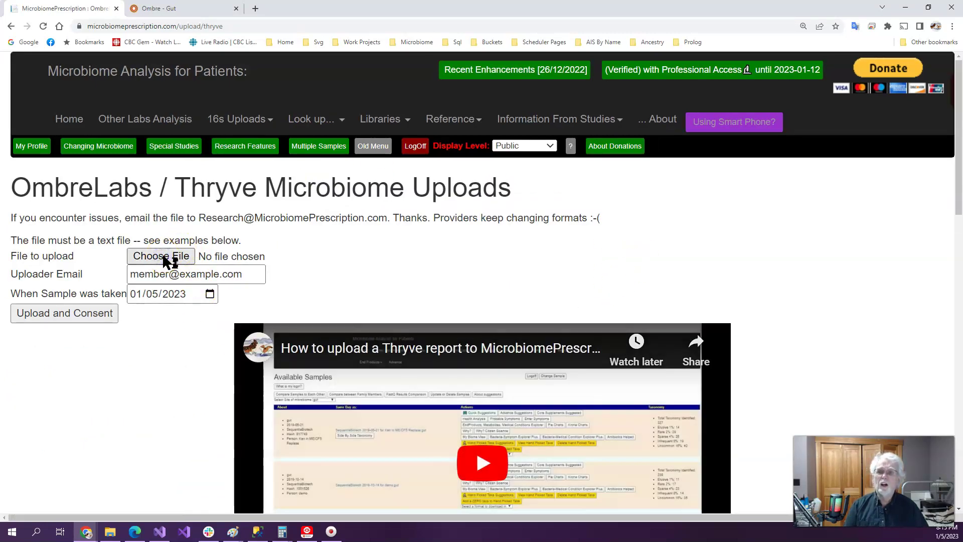
Upload the abundance profile CSV with the uploader's e-mail address entered and consent given
click(162, 256)
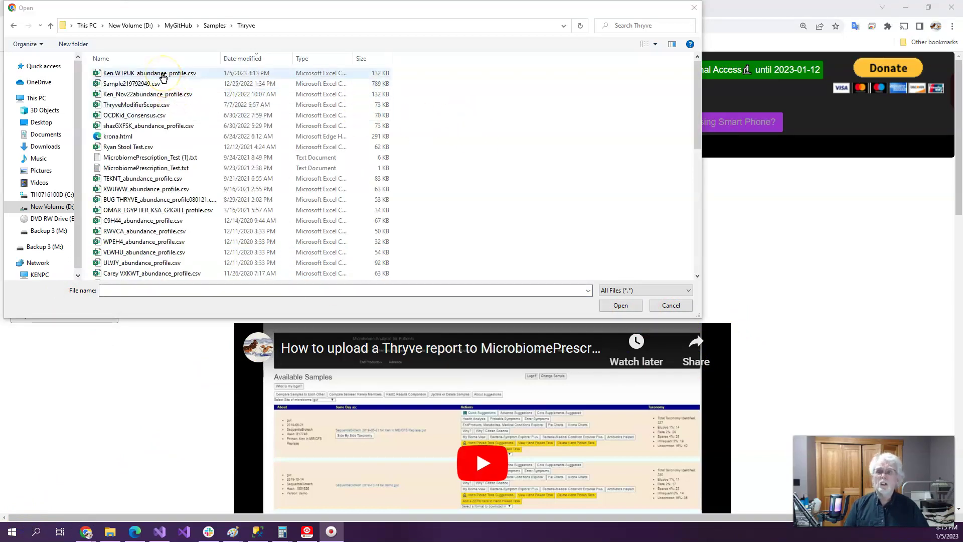
double_click(134, 74)
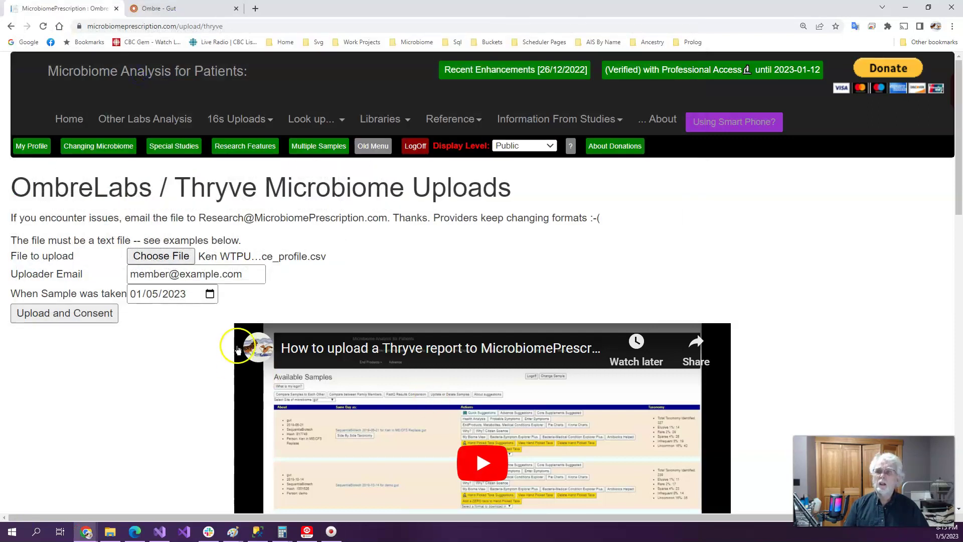
click(239, 276)
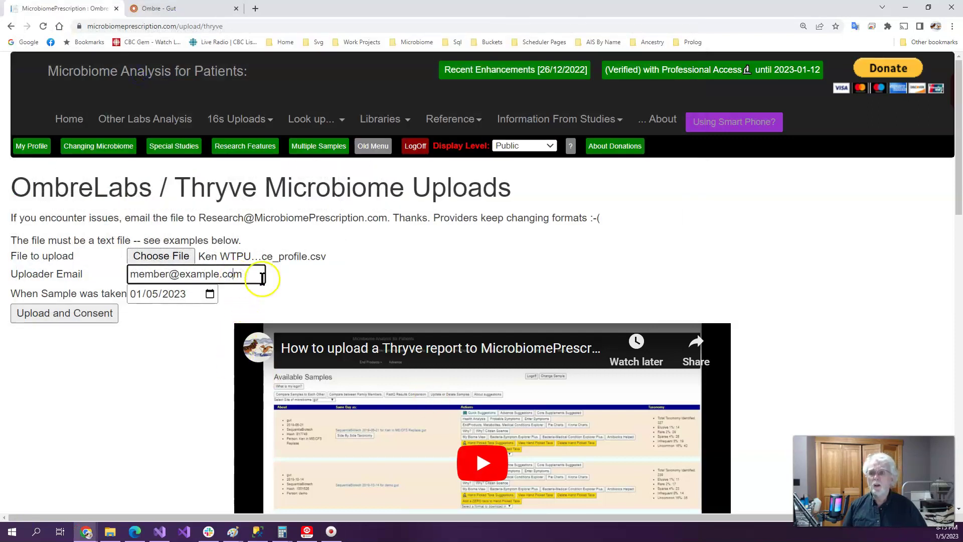
triple_click(255, 273)
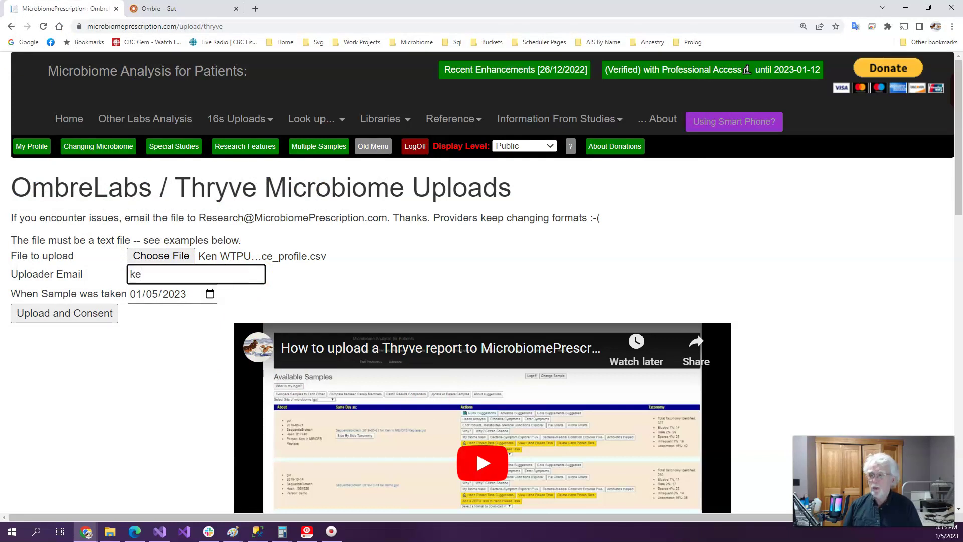
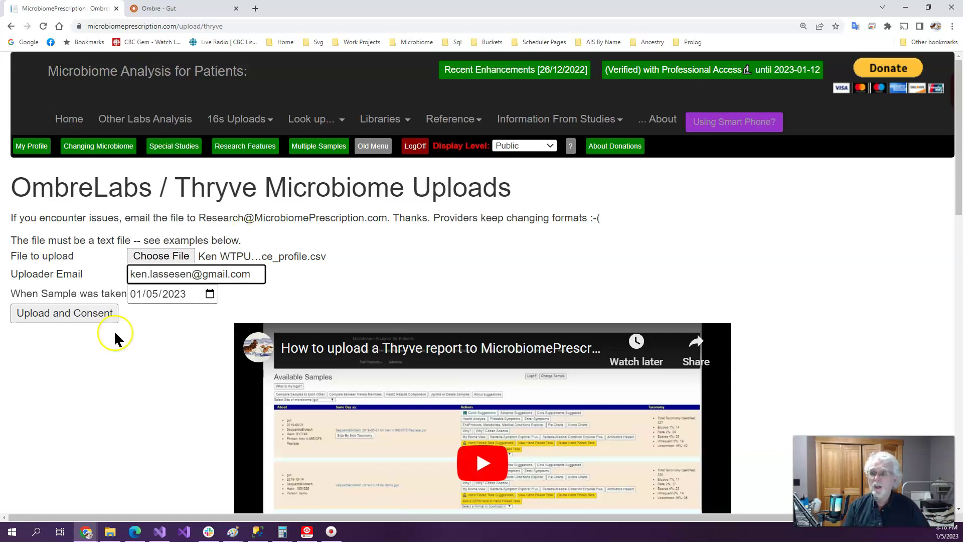
click(88, 315)
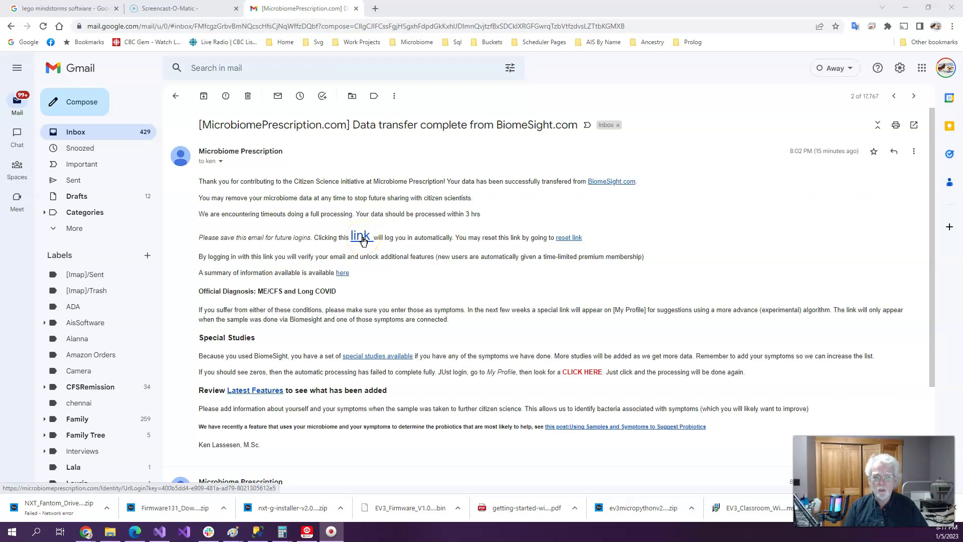
Log in through the emailed link, leave 'Do not show' unchecked, and go to the 16s Samples
click(358, 238)
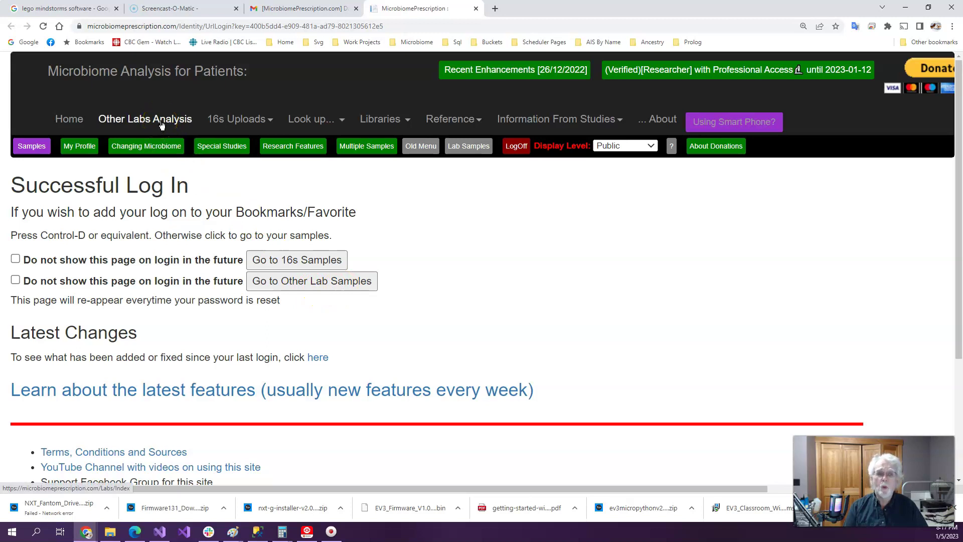
click(312, 265)
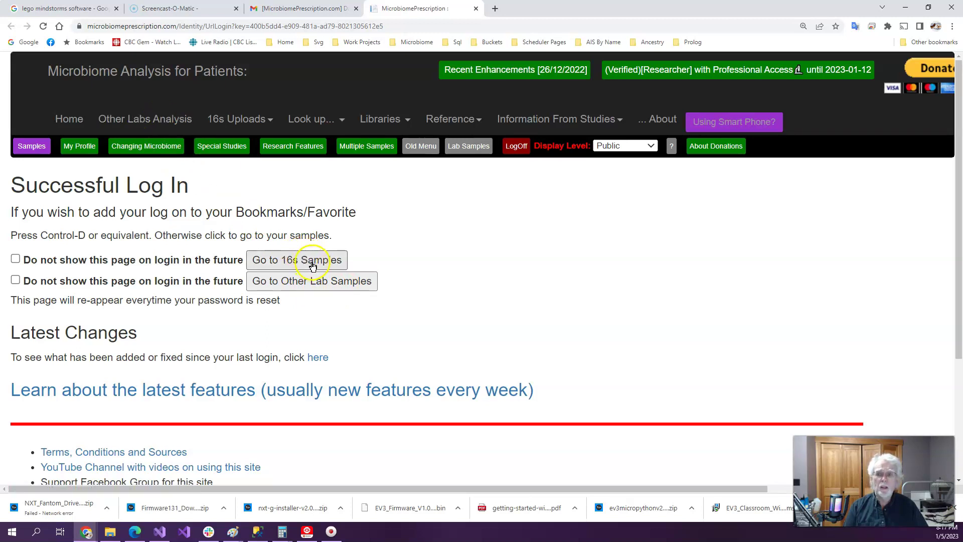
click(15, 259)
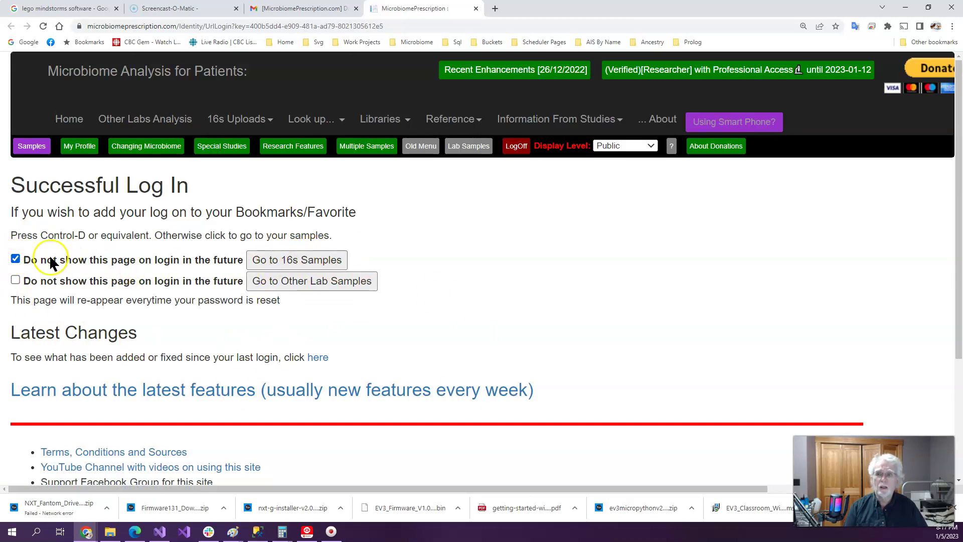
click(15, 258)
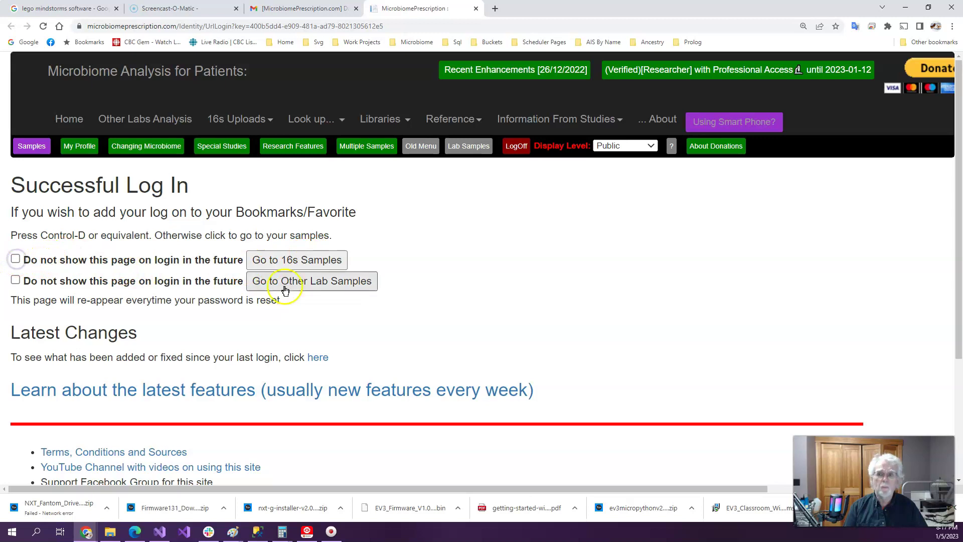
click(281, 260)
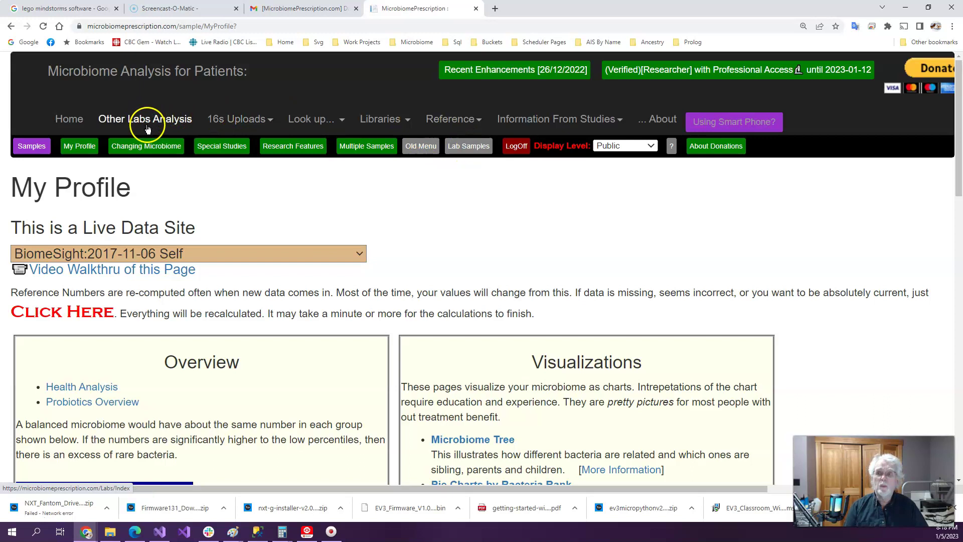
click(479, 151)
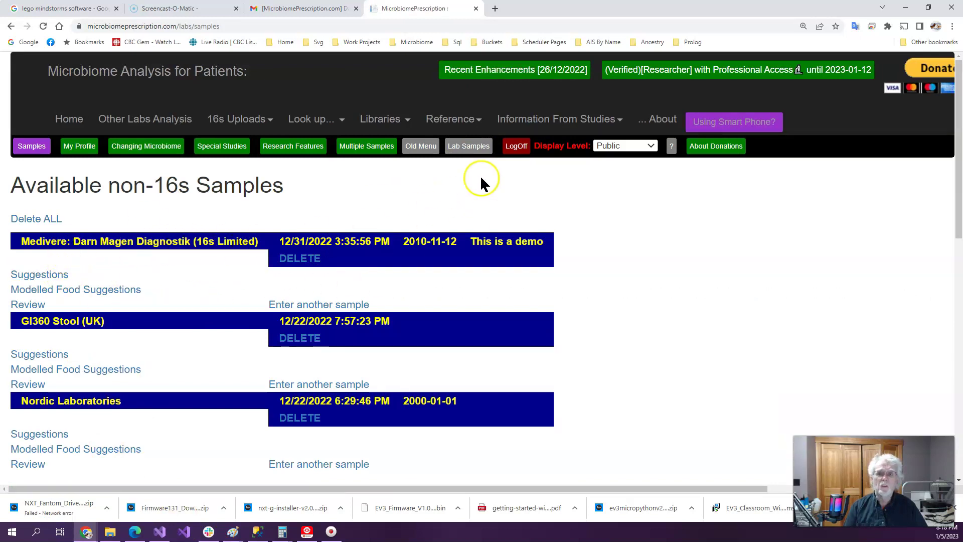
click(77, 149)
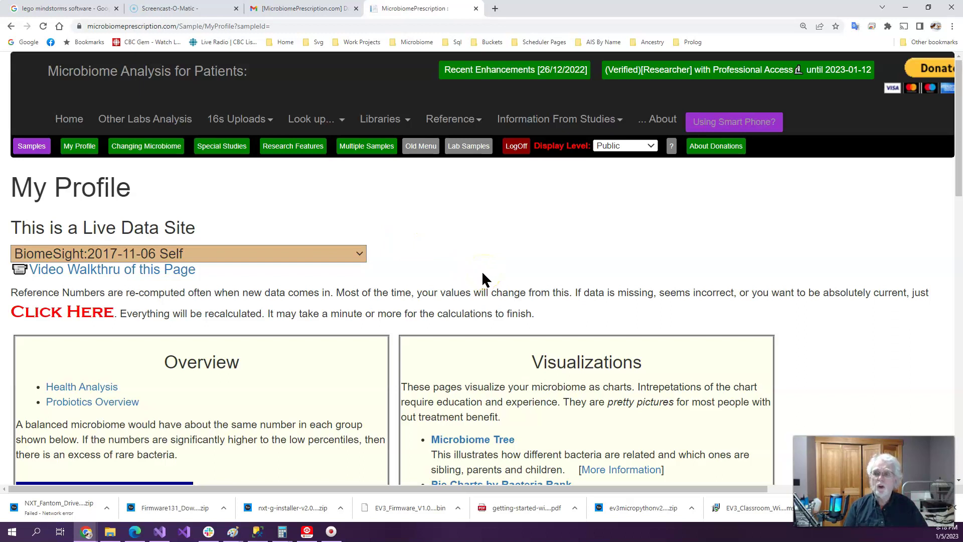
scroll(484, 275, down, 2)
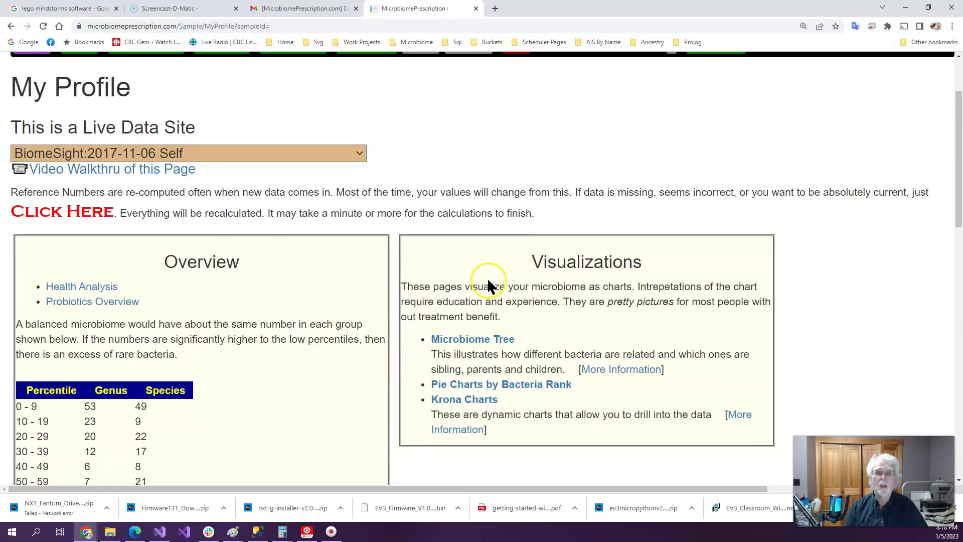
click(471, 341)
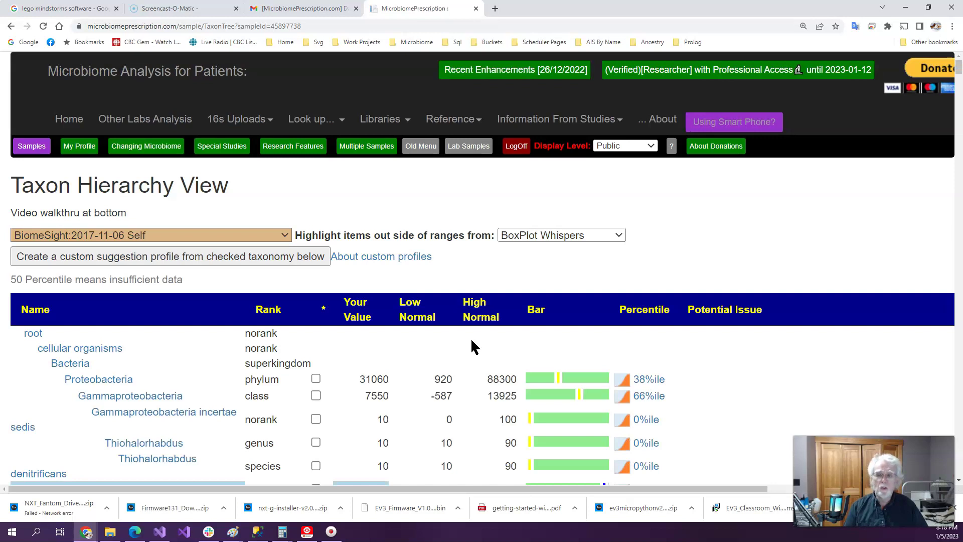
scroll(470, 321, down, 6)
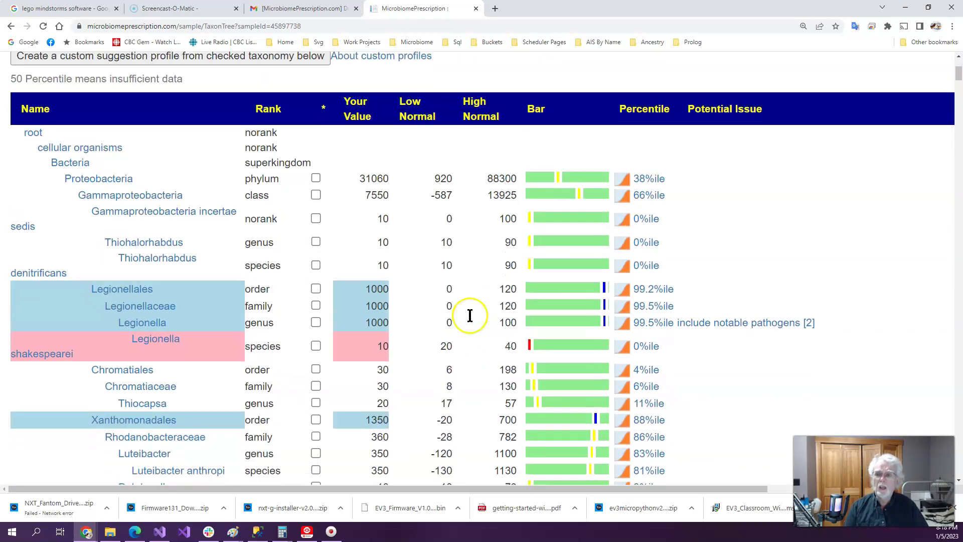
scroll(145, 406, down, 4)
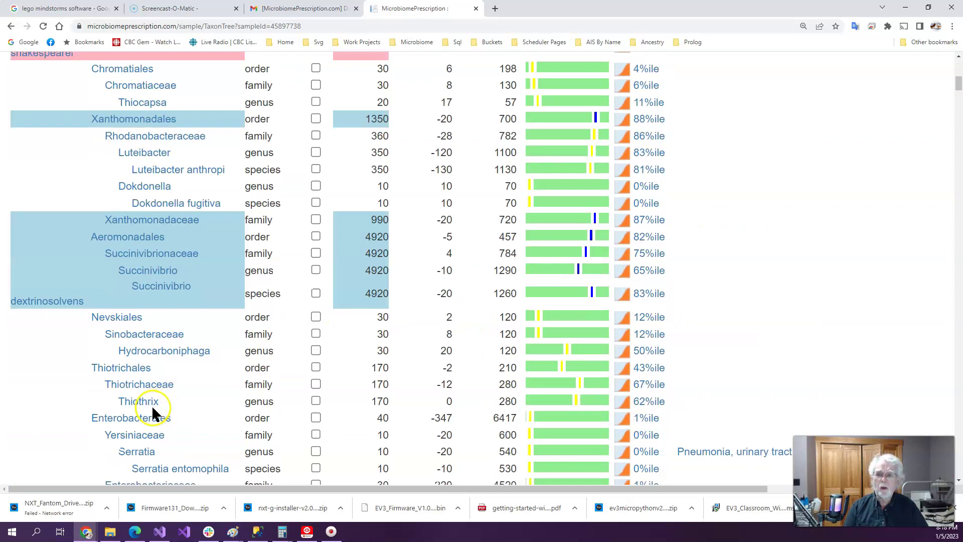
scroll(151, 413, up, 8)
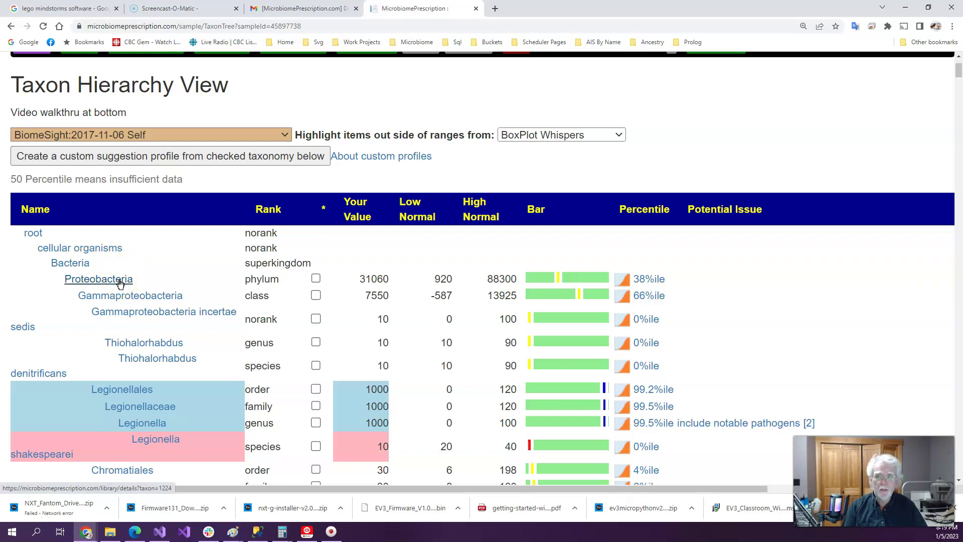
click(164, 301)
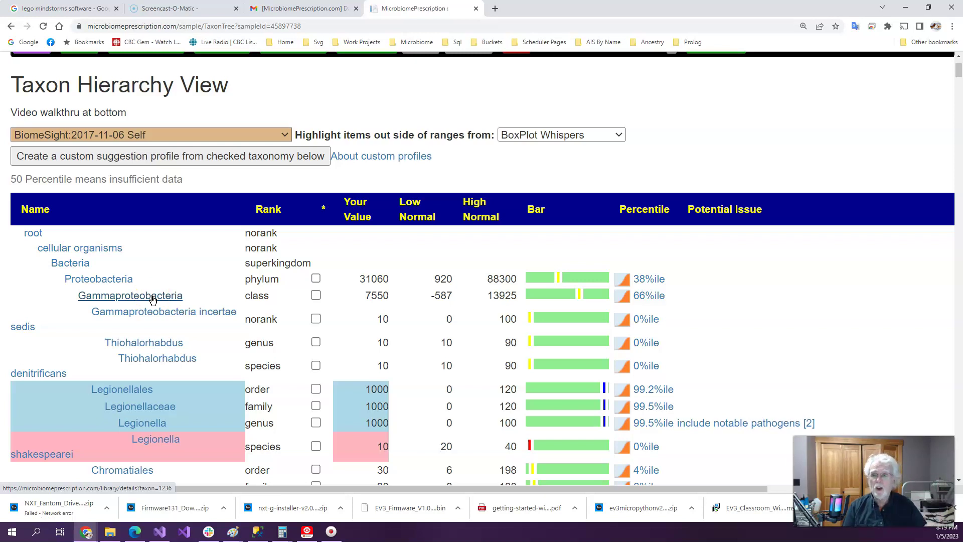
Open the taxon details for Gammaproteobacteria incertae sedis and Butyricimonas in the tree
click(197, 313)
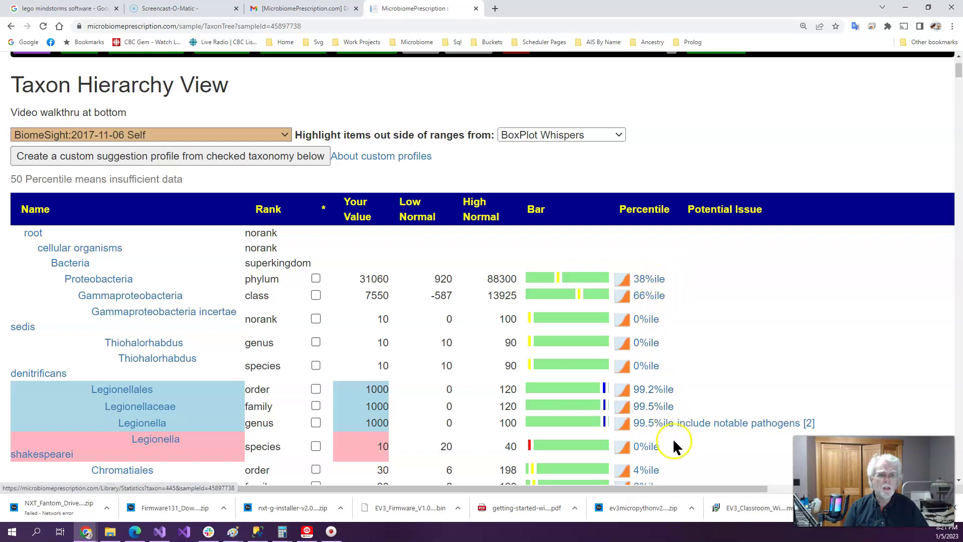
scroll(683, 455, down, 4)
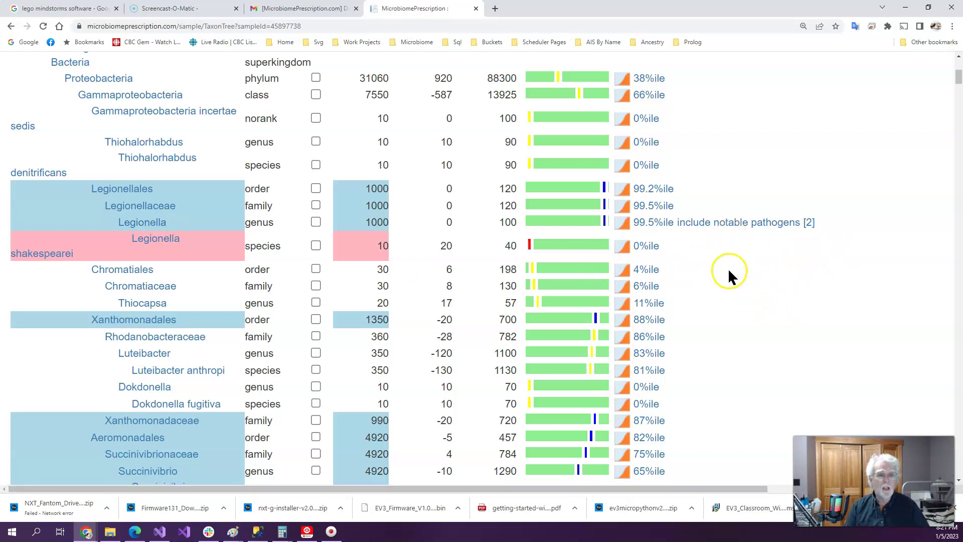
scroll(727, 271, down, 15)
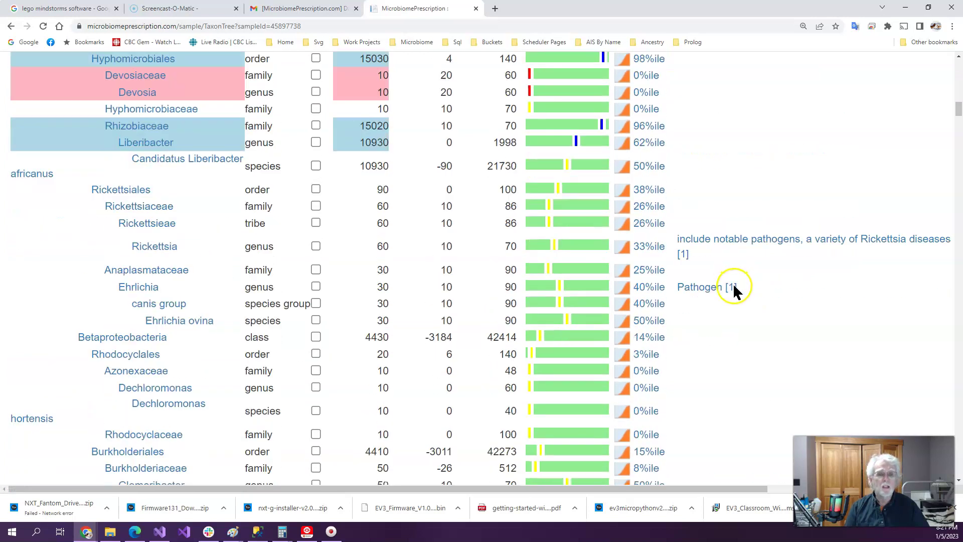
scroll(733, 286, down, 15)
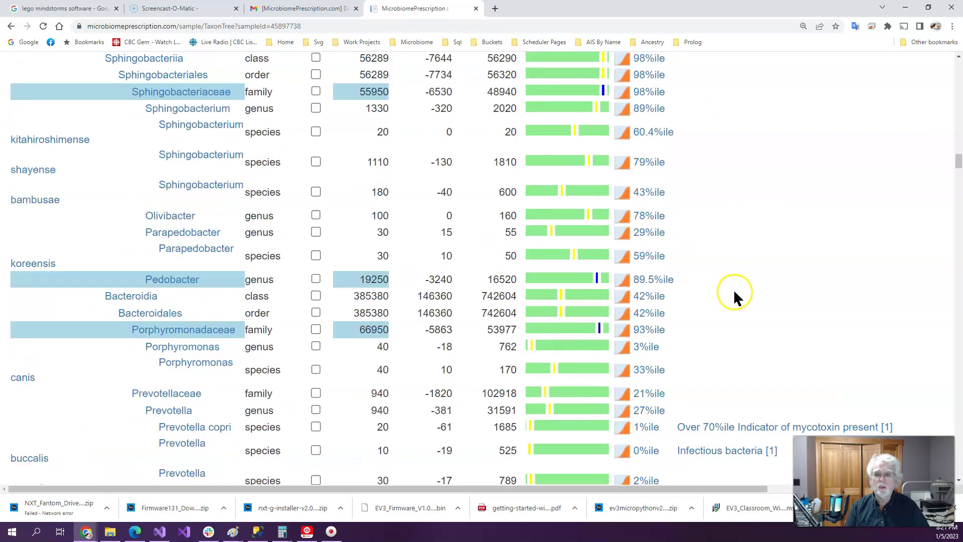
scroll(734, 290, down, 4)
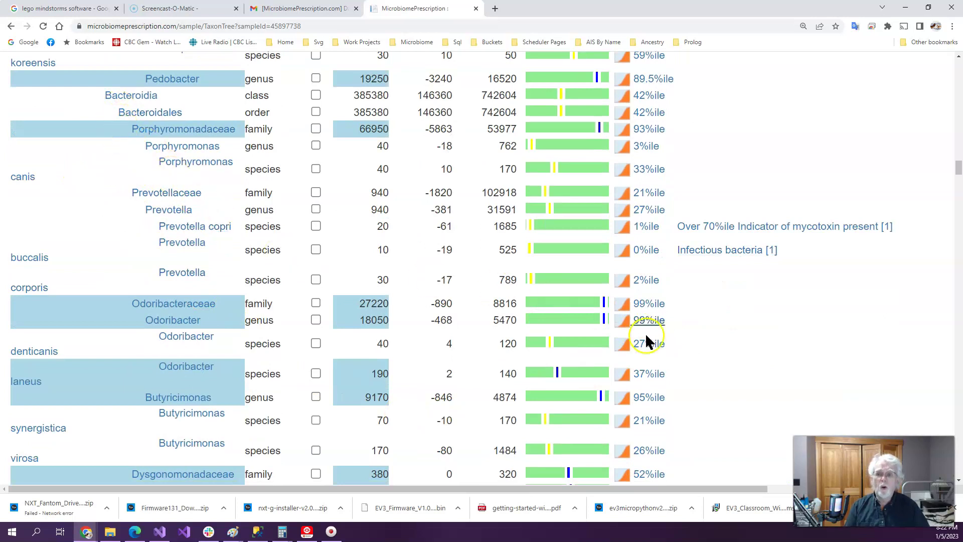
scroll(723, 393, down, 4)
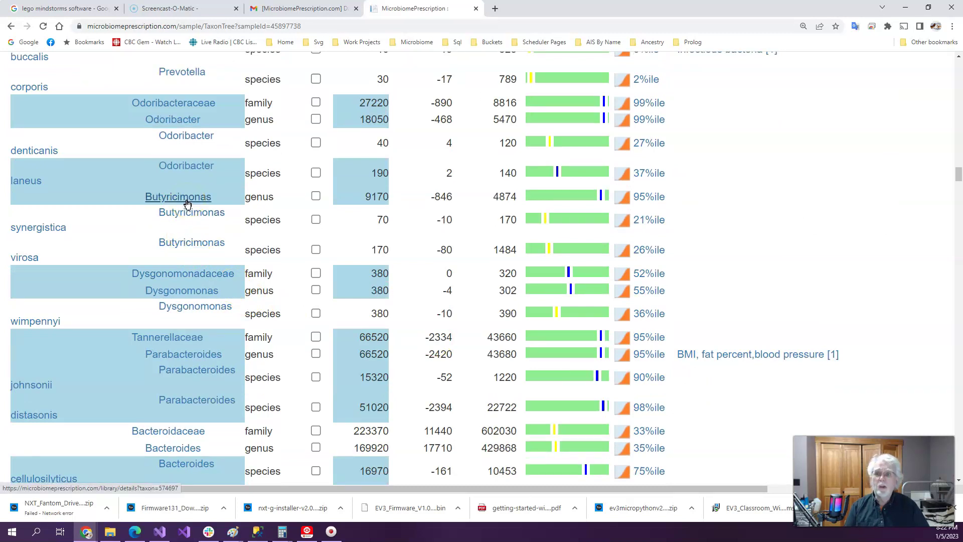
click(175, 107)
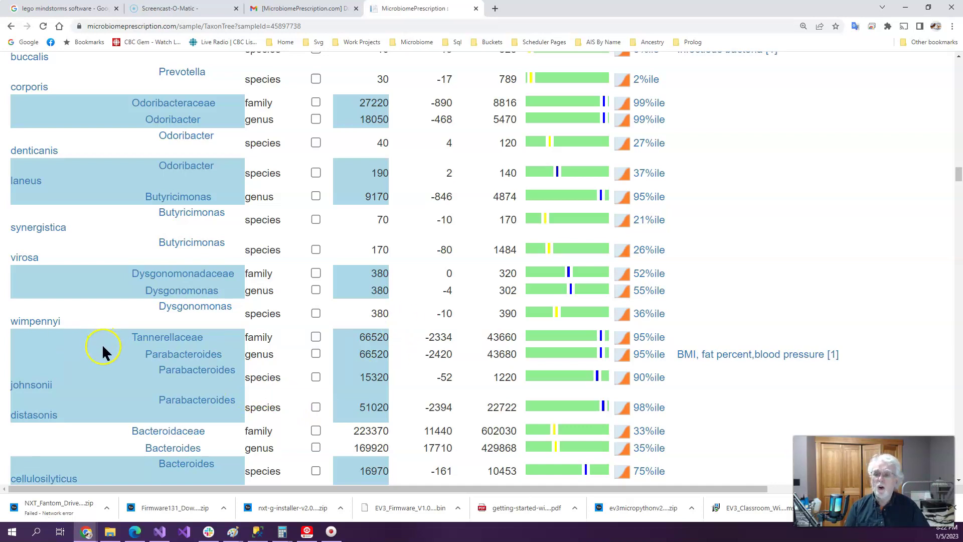
Return from the top of the taxon tree to the sample's My Profile page
scroll(101, 344, up, 20)
scroll(103, 211, up, 15)
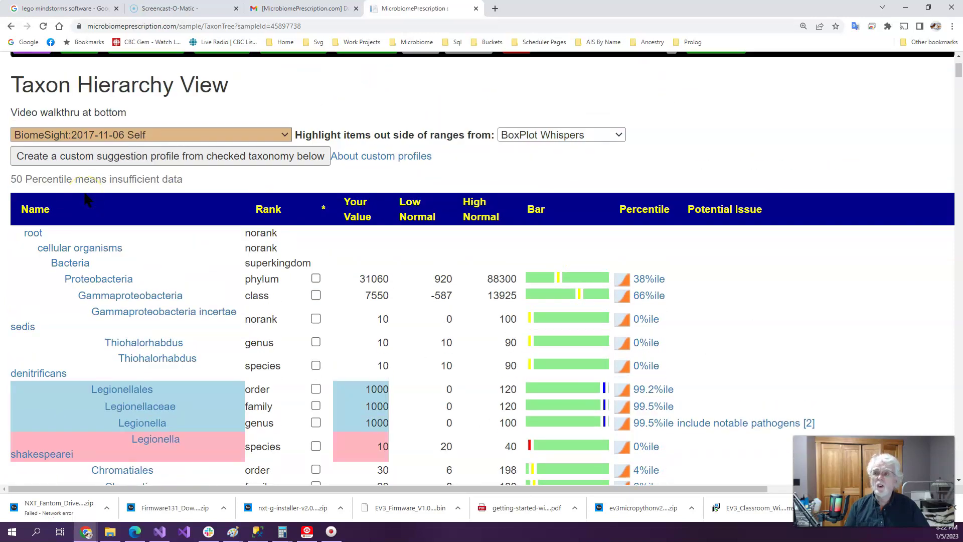
scroll(103, 198, up, 2)
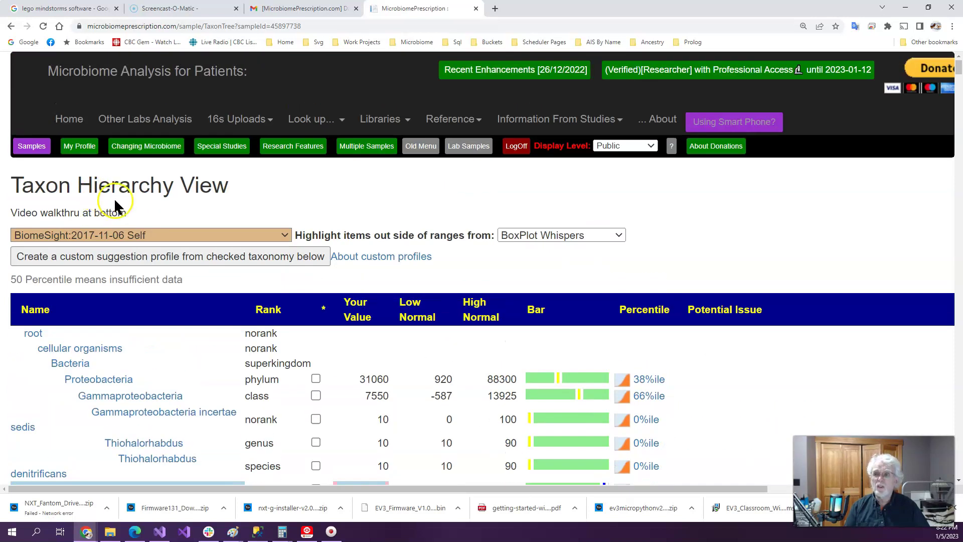
click(77, 148)
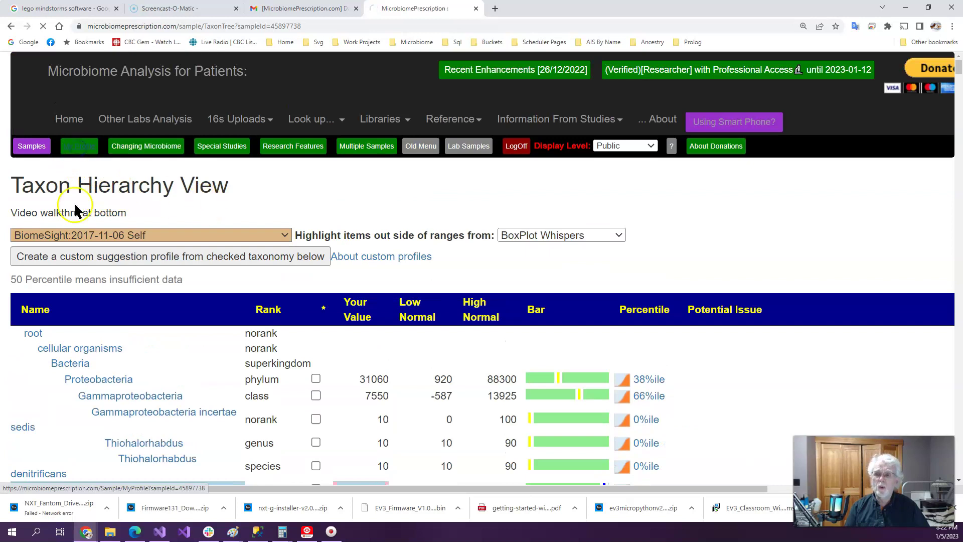
Open the Health Analysis for the BiomeSight 2017-11-06 Self sample from the Overview box
scroll(450, 240, down, 4)
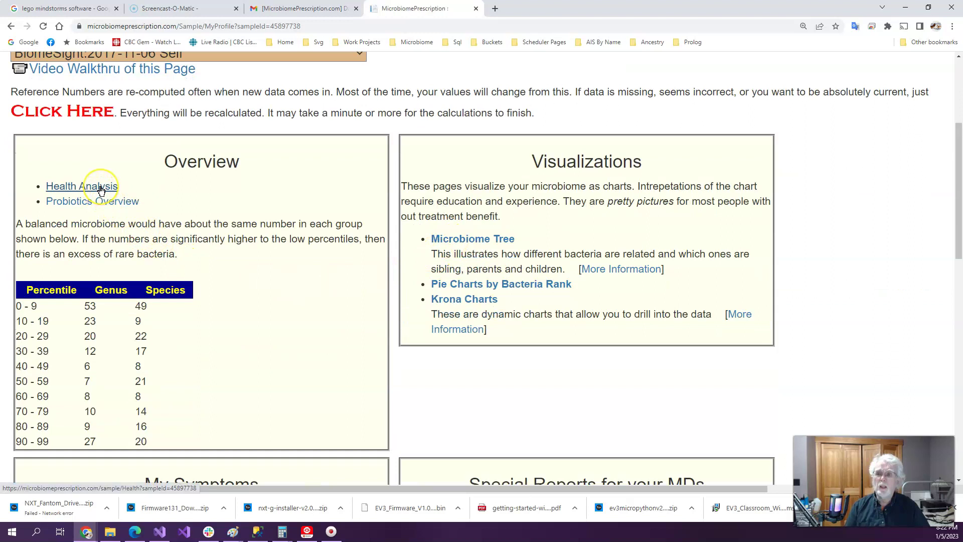
click(100, 189)
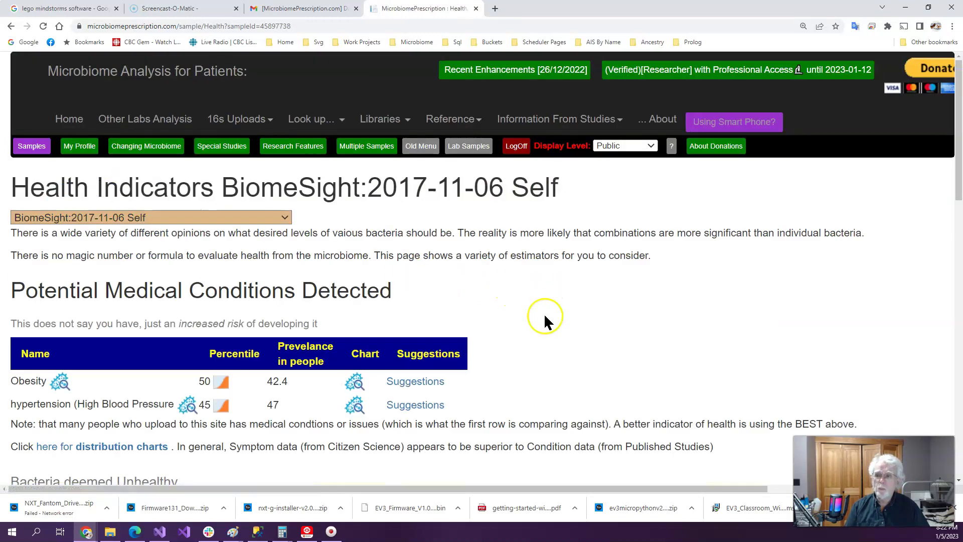
scroll(544, 316, down, 2)
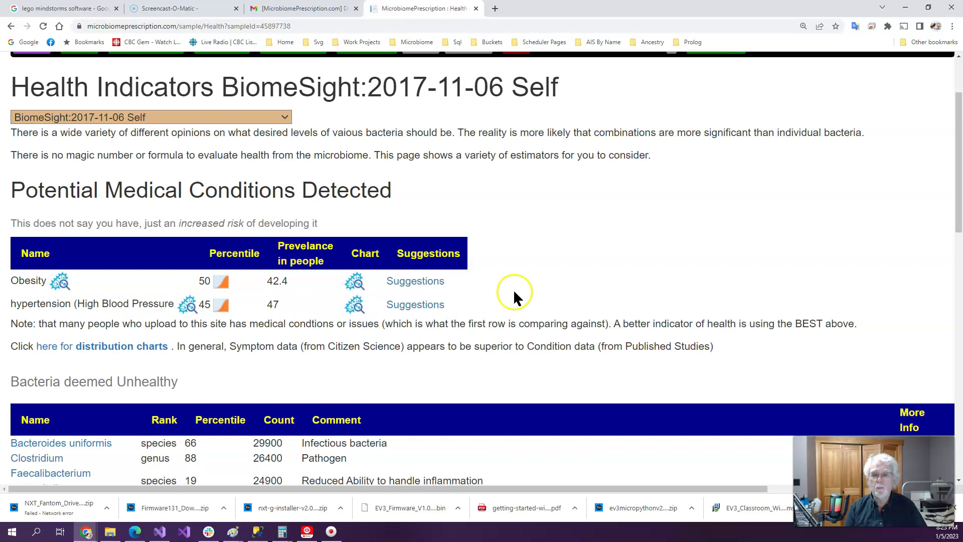
Switch to BiomeSight:2021-09-09 Self and scroll down to the Bacteria deemed Unhealthy table
click(286, 121)
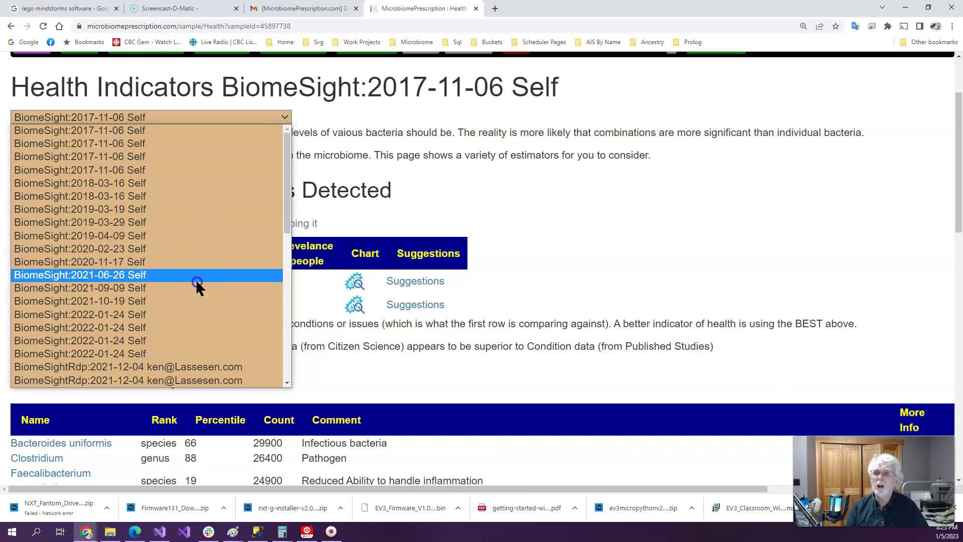
click(196, 286)
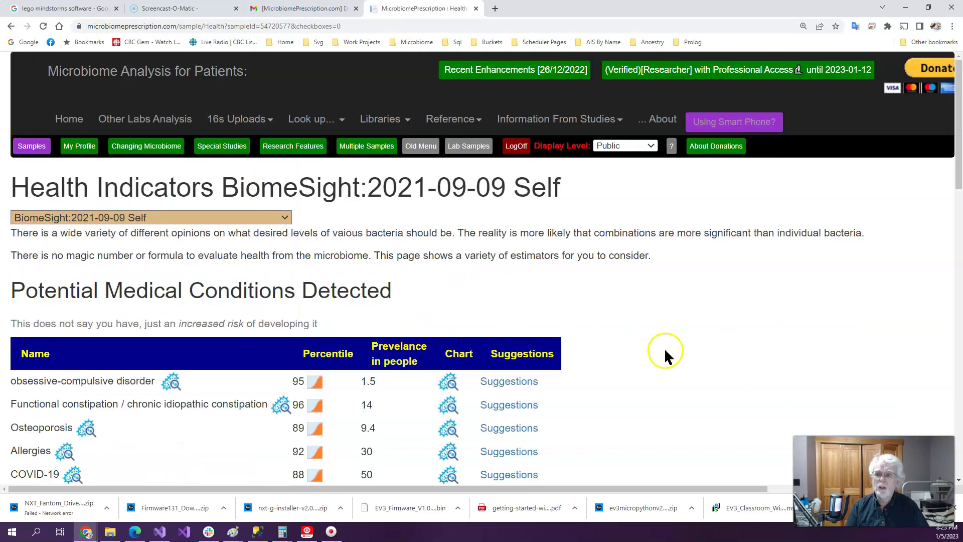
scroll(664, 357, down, 5)
scroll(664, 361, up, 3)
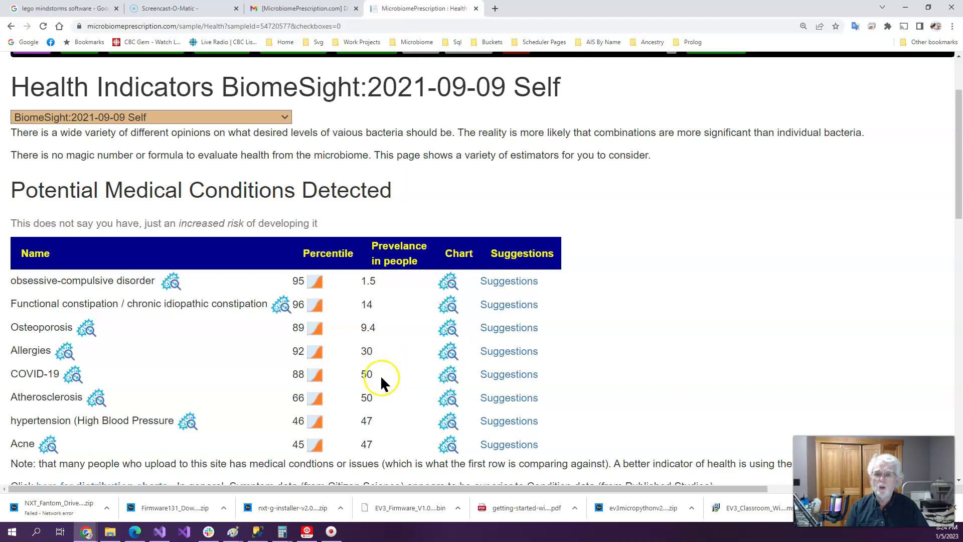
scroll(231, 362, down, 2)
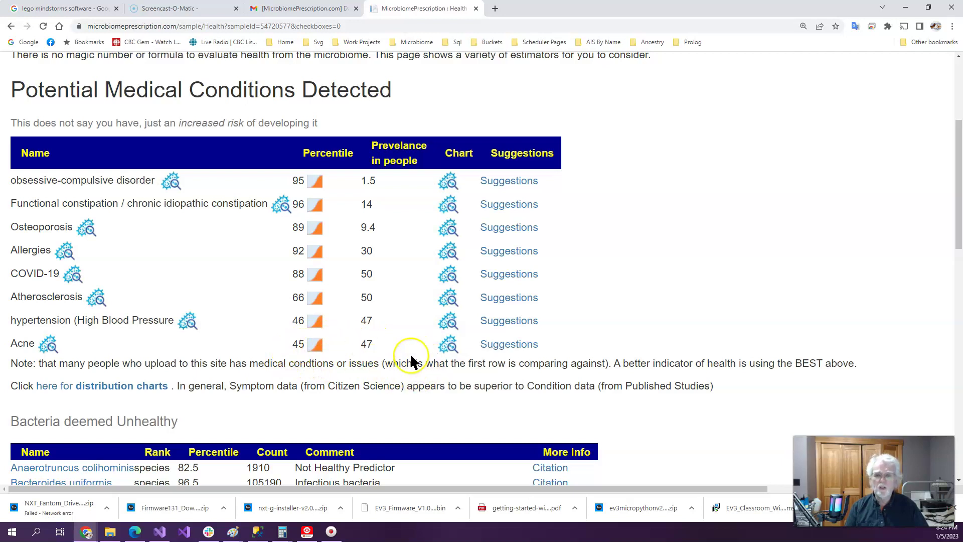
scroll(409, 359, down, 4)
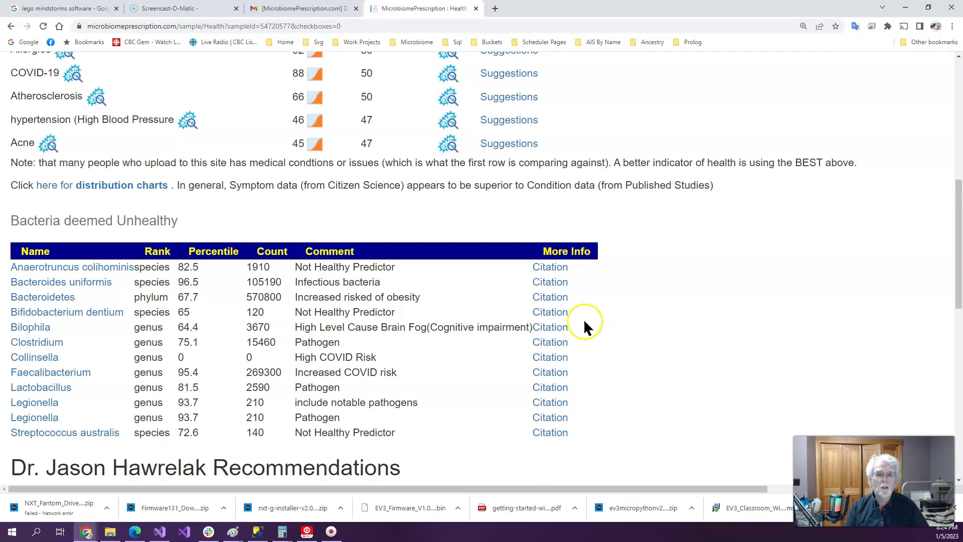
Open Bilophila's cited study PMC8429275 in a new tab and scroll through it
click(543, 328)
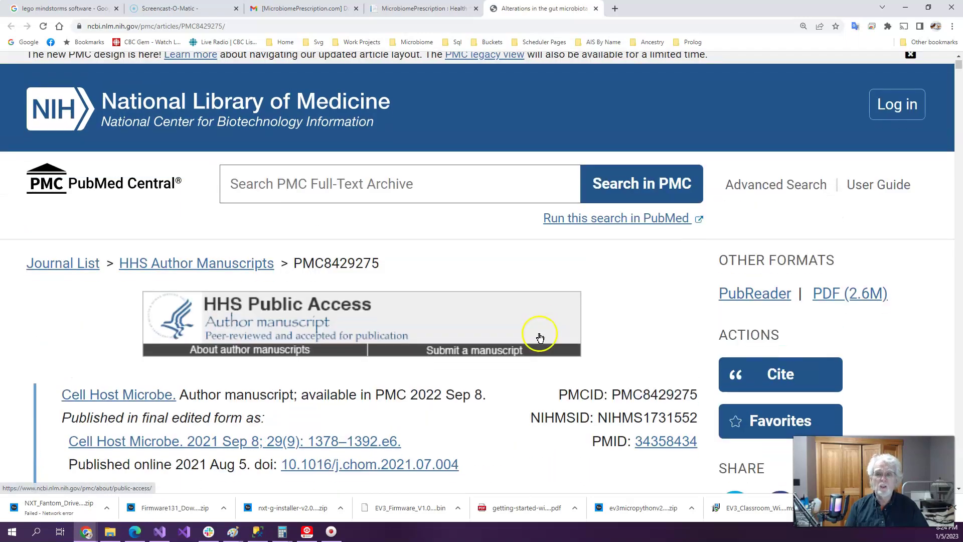
scroll(537, 333, down, 4)
scroll(537, 332, up, 4)
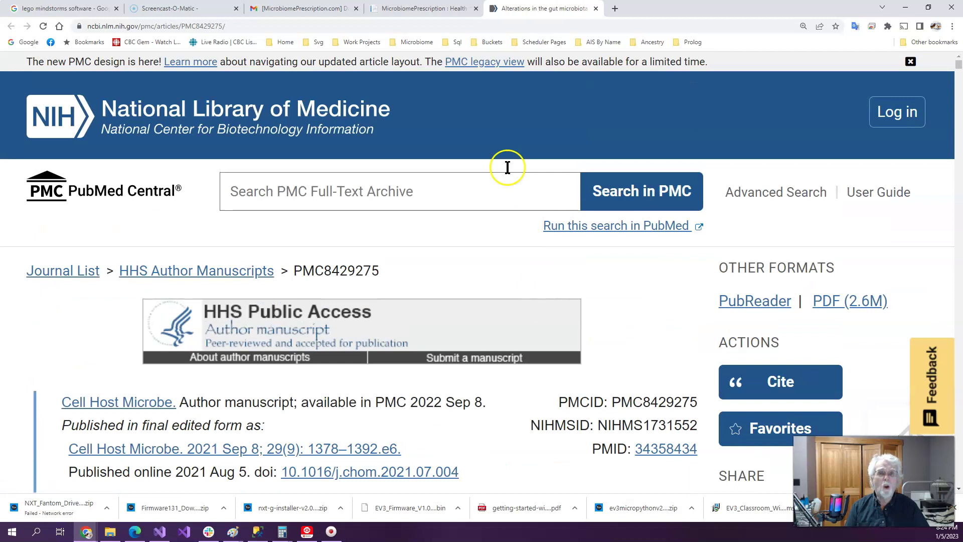
click(424, 9)
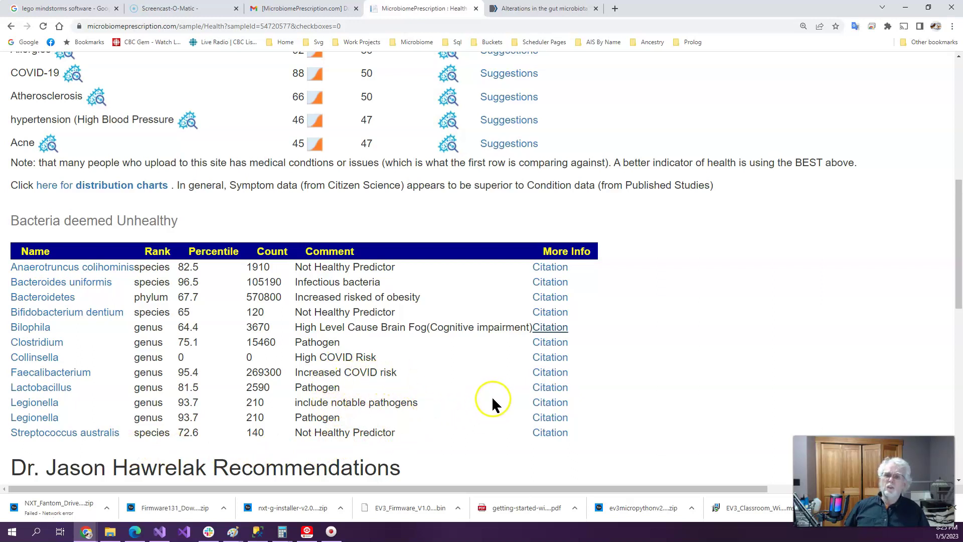
scroll(602, 351, down, 3)
scroll(605, 359, down, 5)
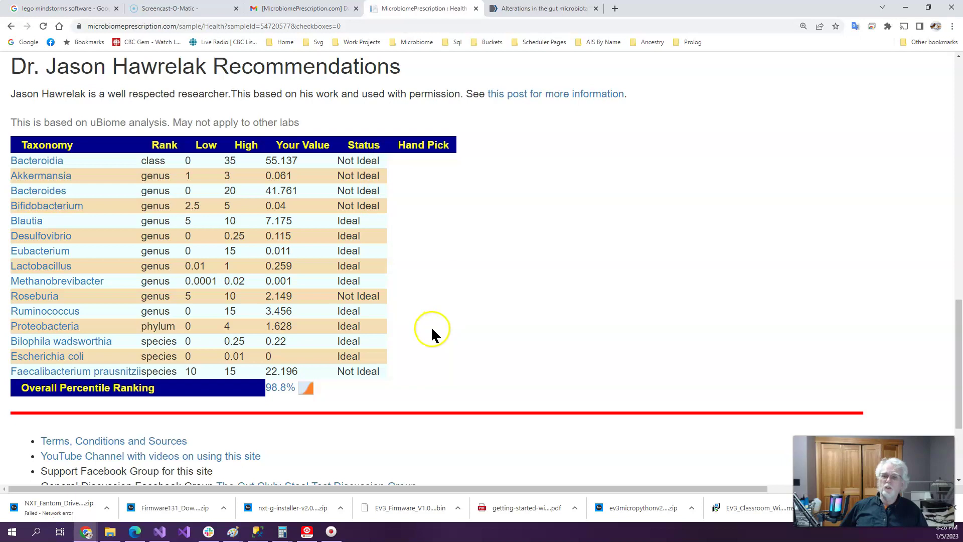
scroll(457, 335, down, 2)
scroll(458, 335, up, 11)
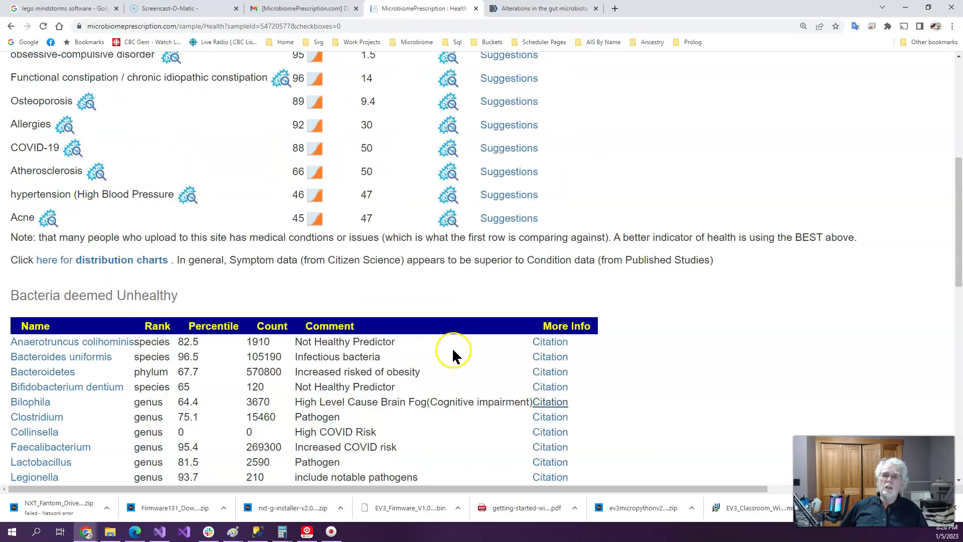
Go to the BiomeSight 2021-09-09 sample's My Profile page and request its Probiotics Overview
scroll(453, 347, up, 6)
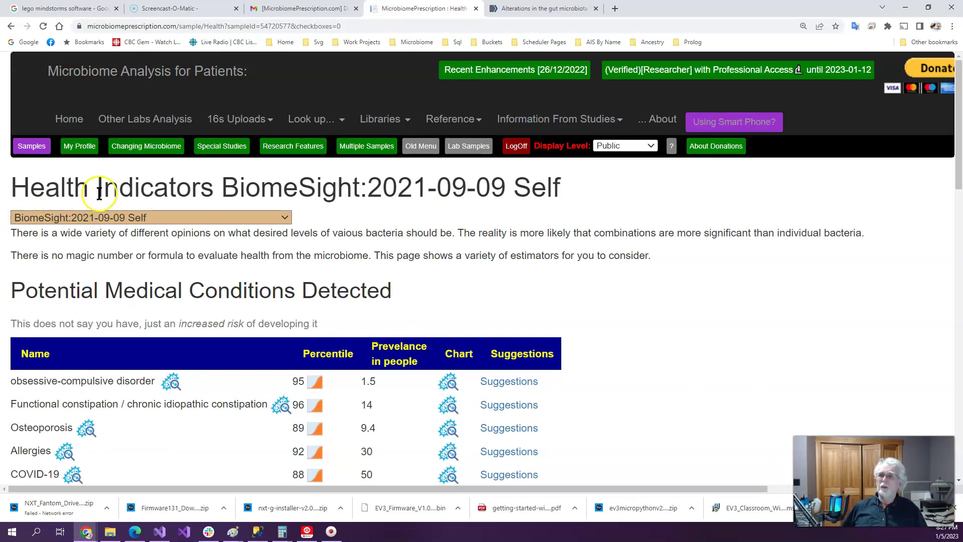
click(85, 147)
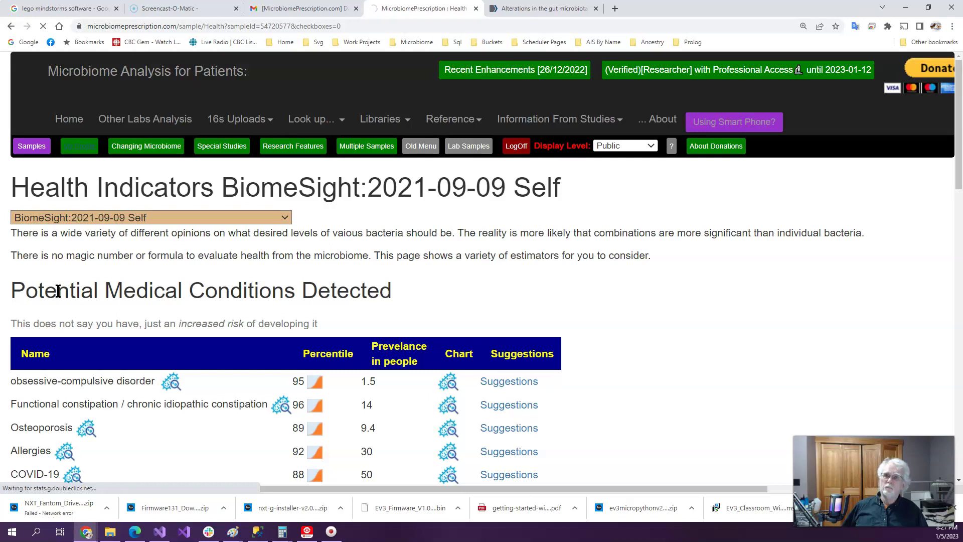
click(62, 282)
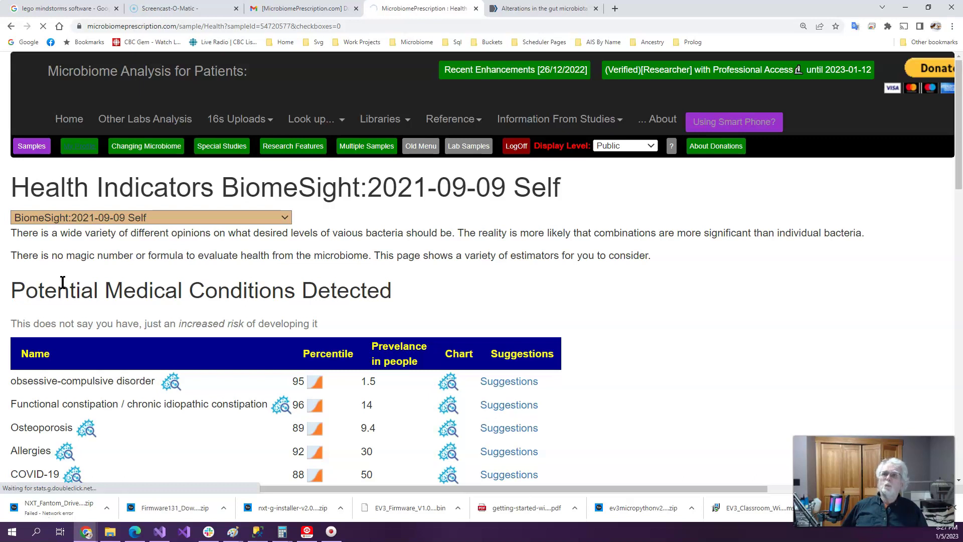
click(79, 146)
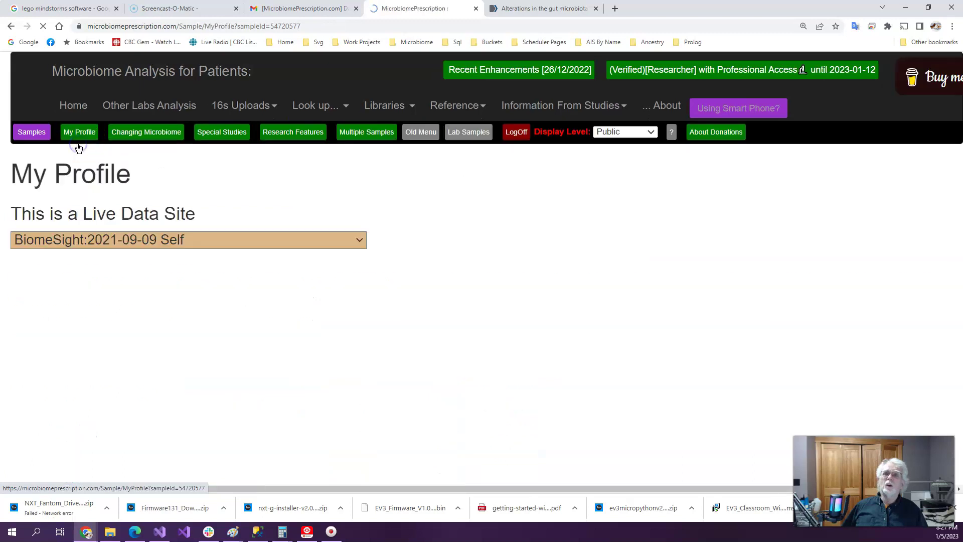
scroll(504, 233, down, 2)
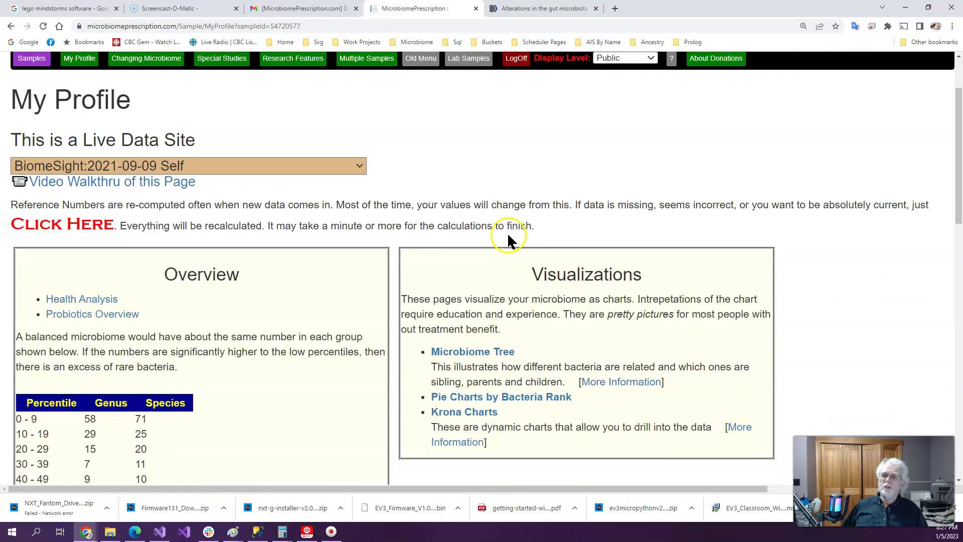
click(131, 303)
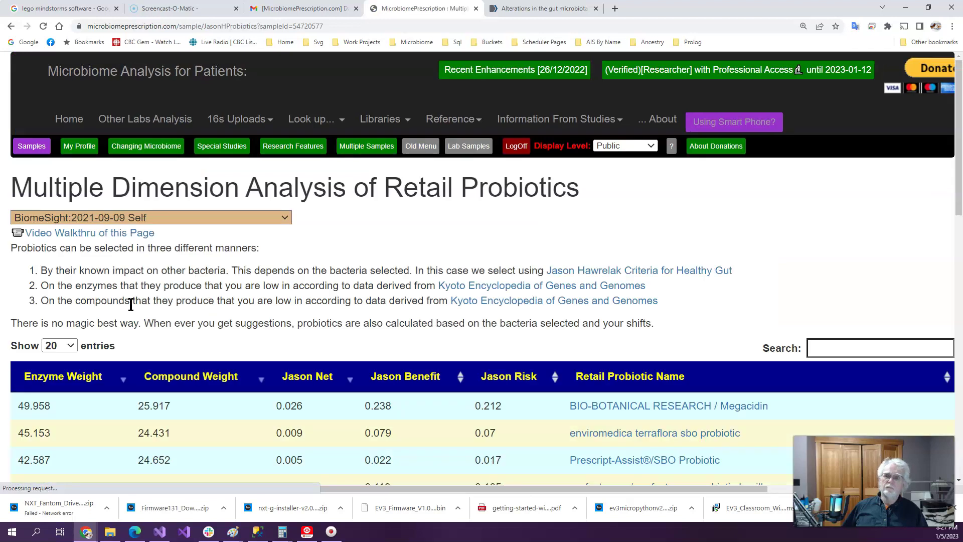
Review the Retail Probiotics table, topped by BIO-BOTANICAL RESEARCH / Megacidin at enzyme weight 49.958
scroll(404, 275, down, 4)
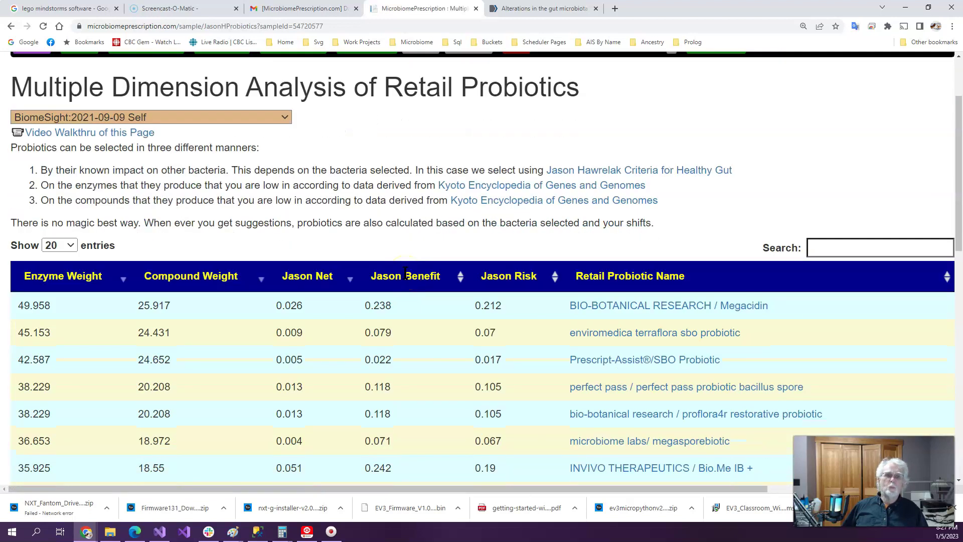
scroll(397, 275, up, 4)
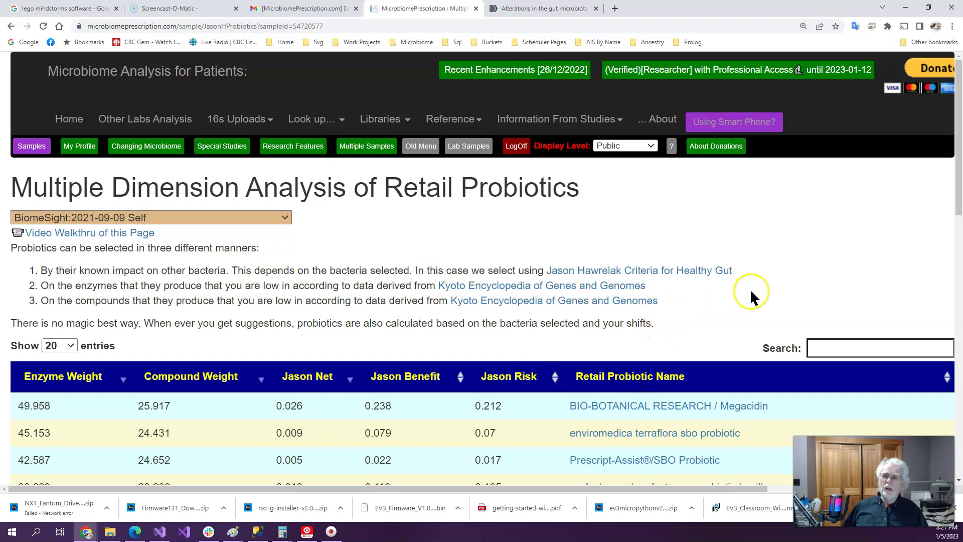
scroll(751, 288, down, 2)
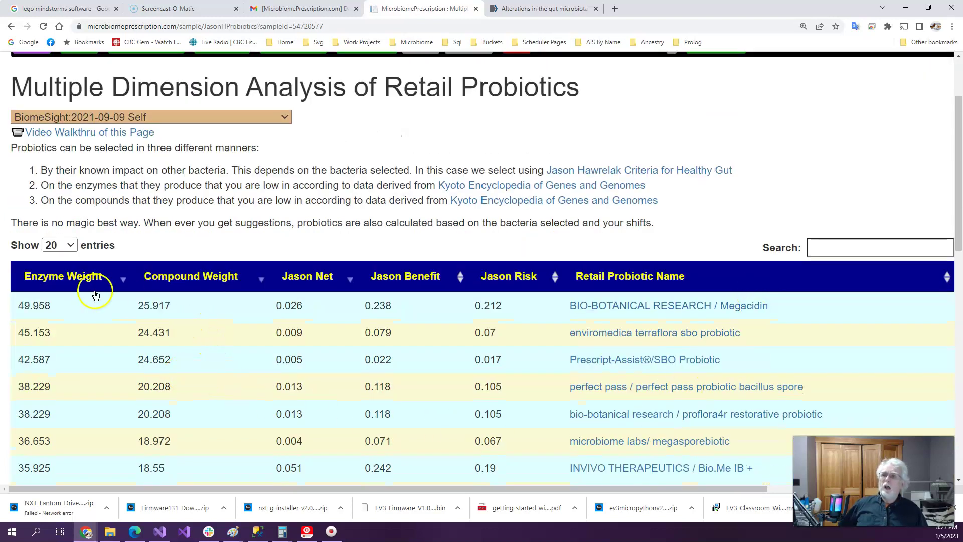
scroll(737, 343, down, 4)
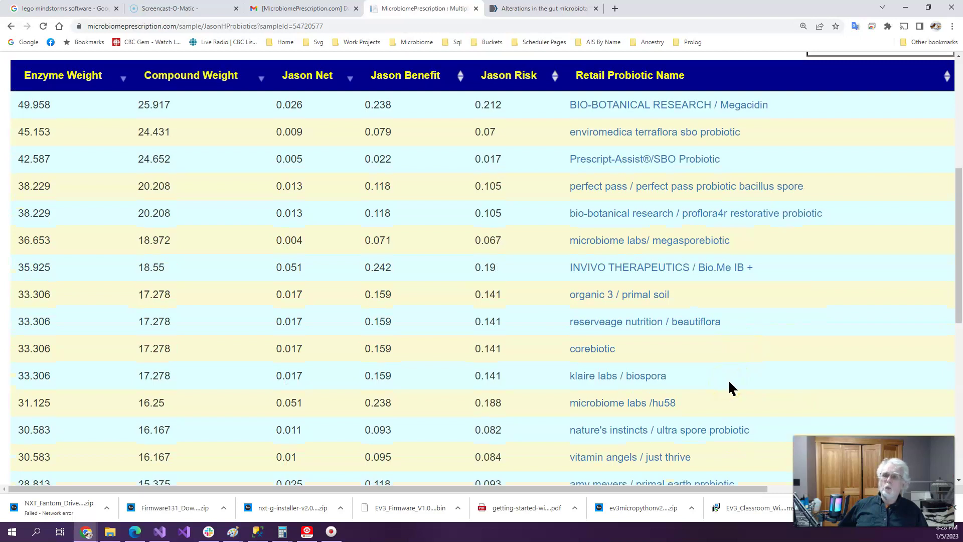
scroll(729, 383, up, 4)
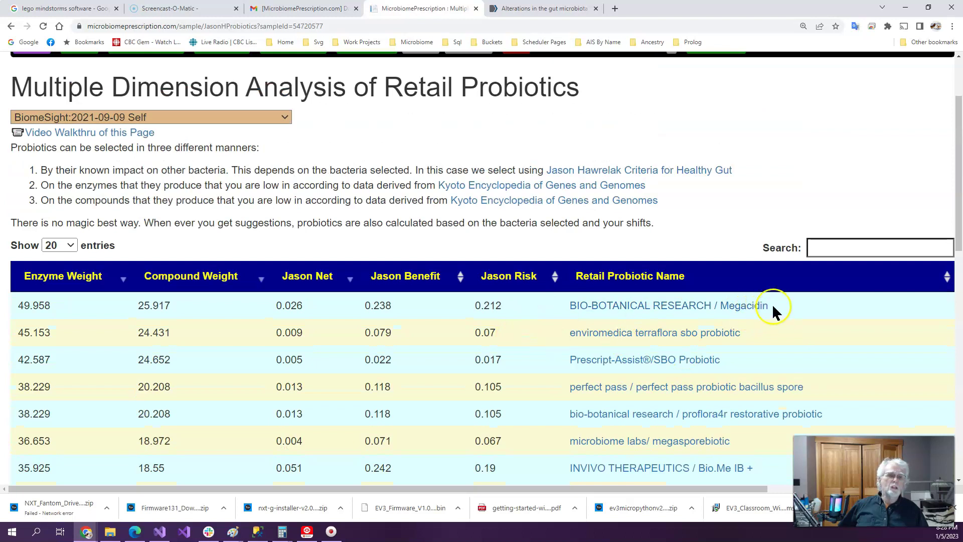
scroll(755, 452, down, 4)
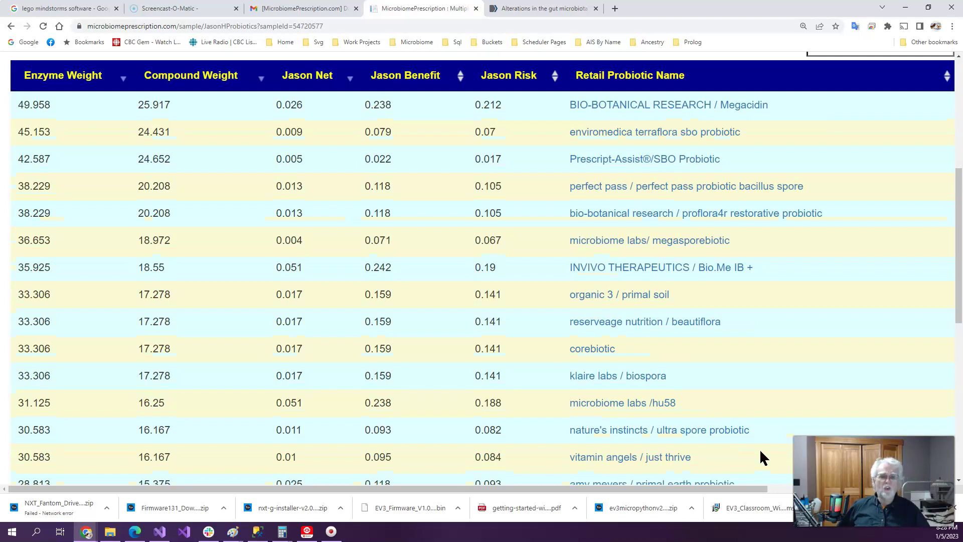
click(748, 438)
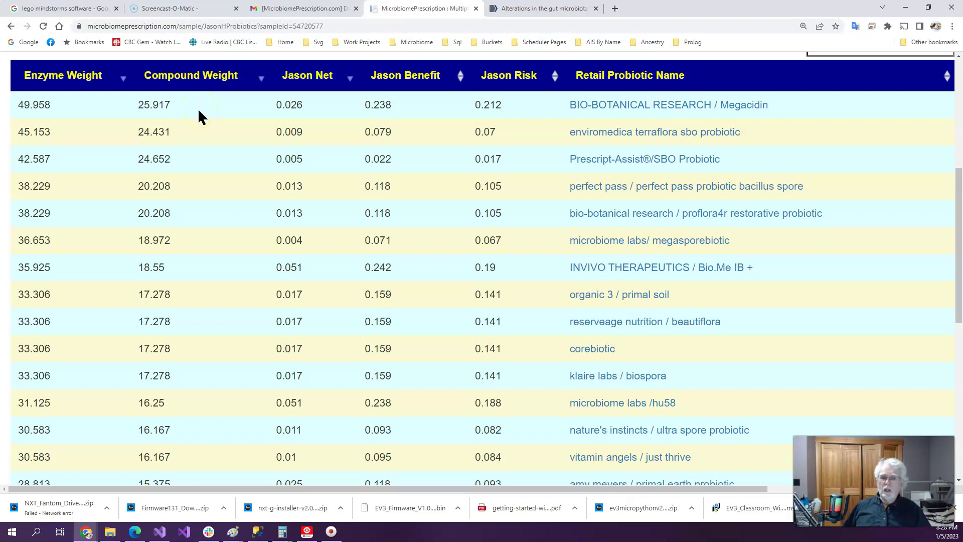
scroll(224, 115, up, 6)
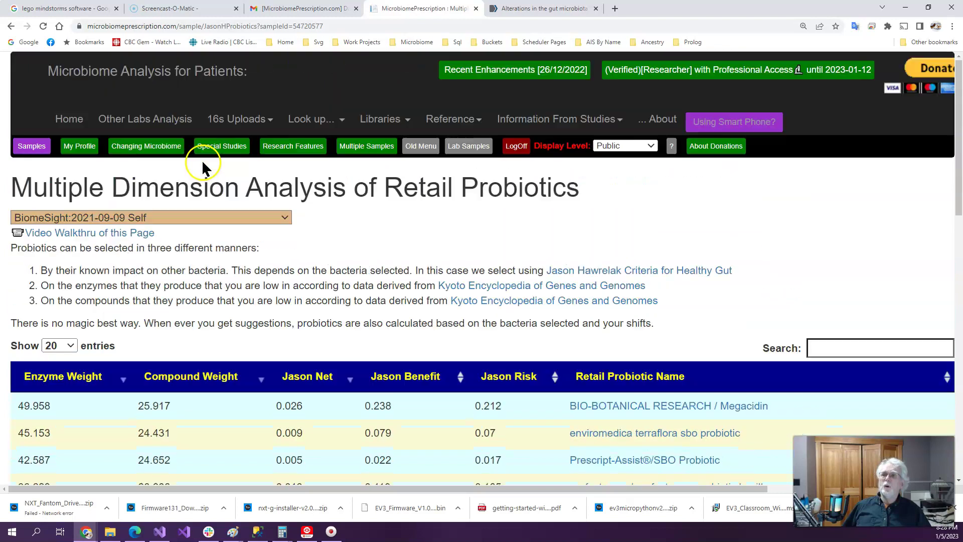
Go back to My Profile and scroll down to the Overview and Visualizations panels
click(80, 150)
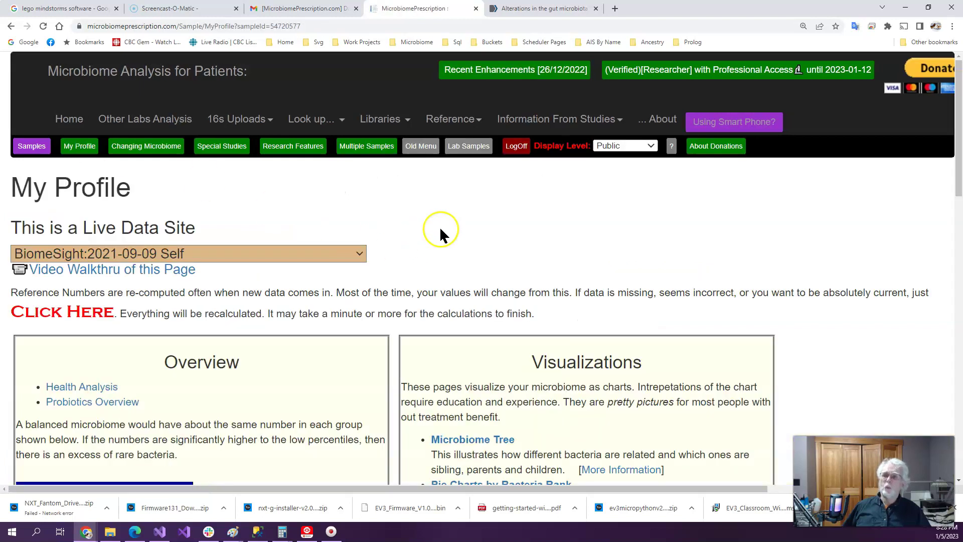
scroll(439, 236, down, 4)
scroll(247, 379, down, 2)
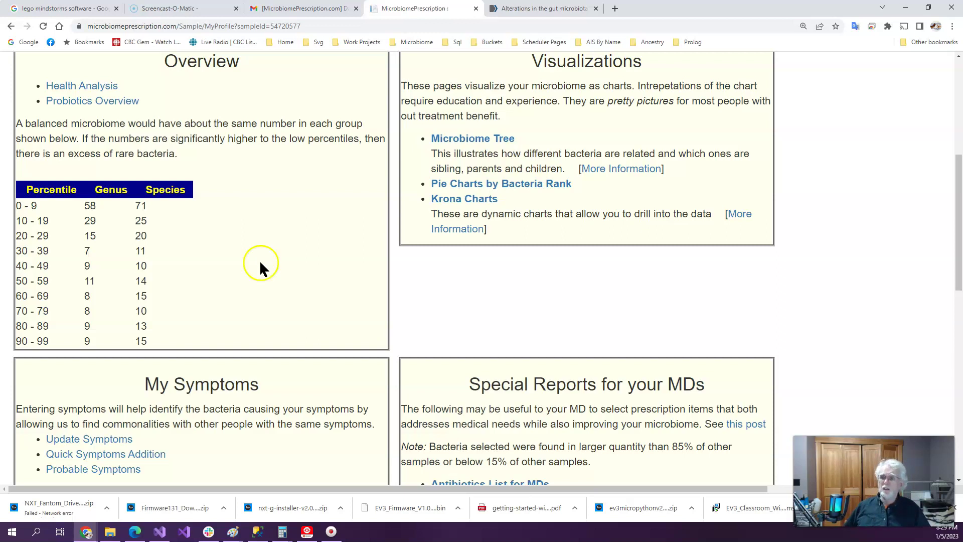
scroll(269, 261, down, 4)
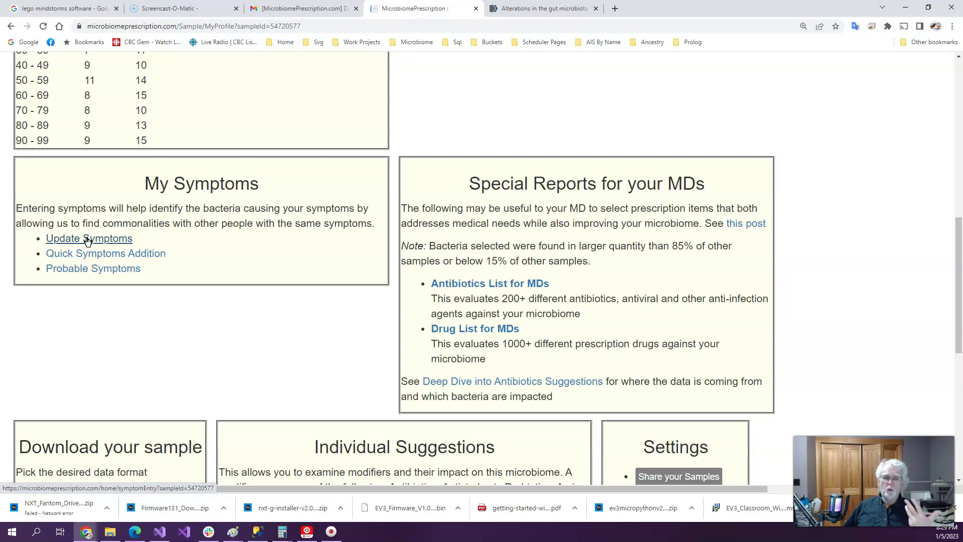
click(125, 275)
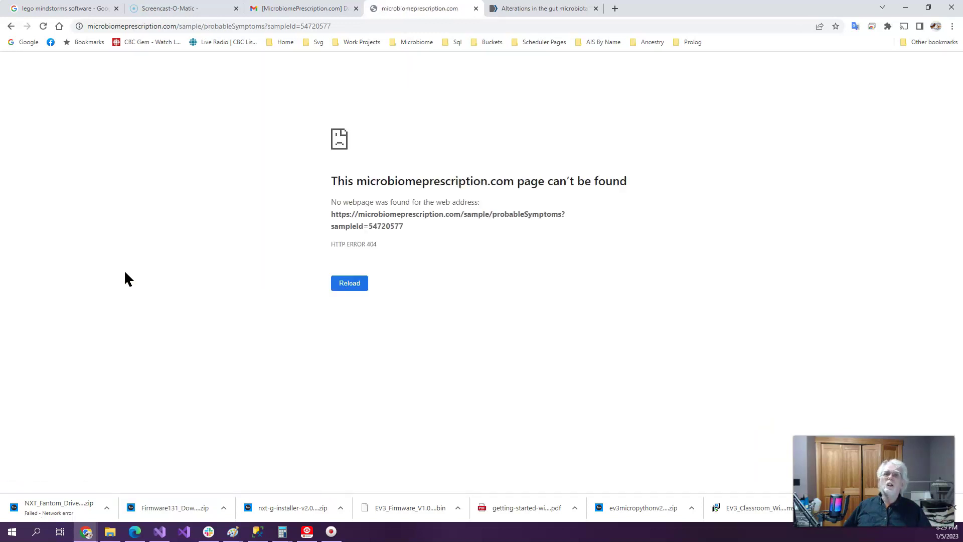
right_click(10, 26)
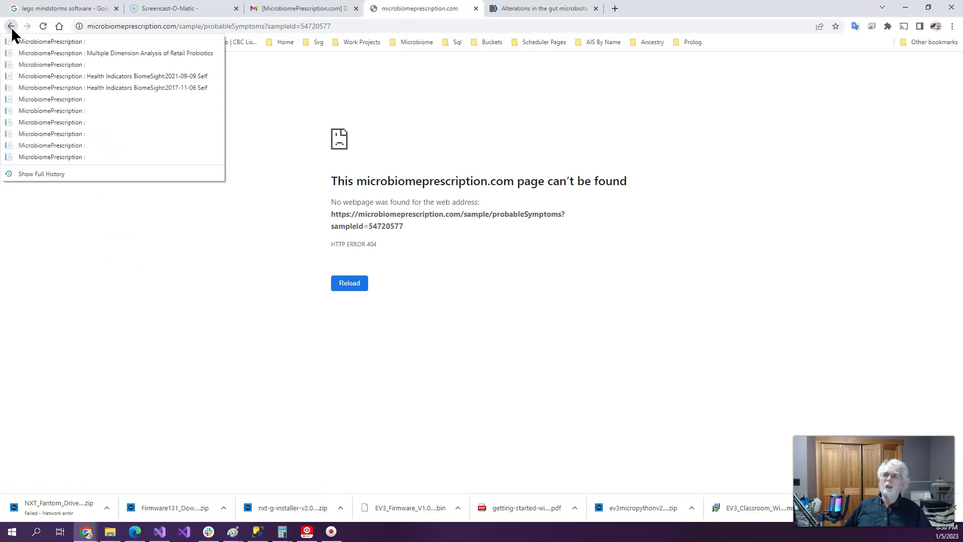
click(14, 41)
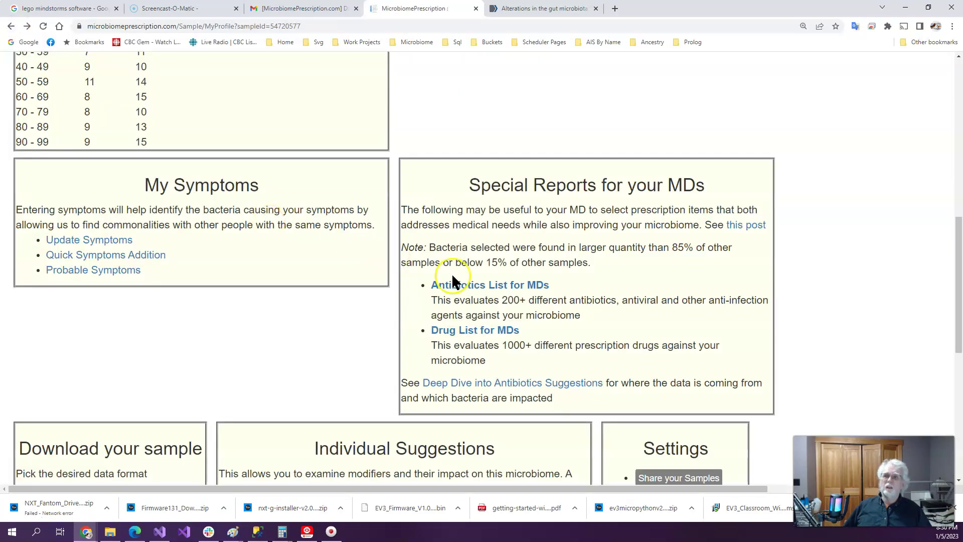
scroll(275, 306, down, 2)
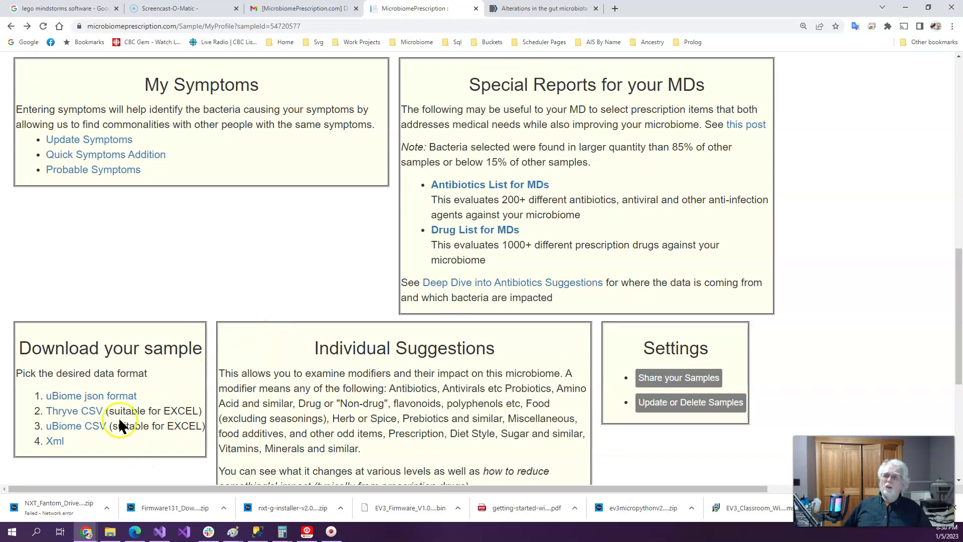
scroll(179, 274, up, 2)
scroll(179, 275, down, 2)
scroll(179, 274, up, 2)
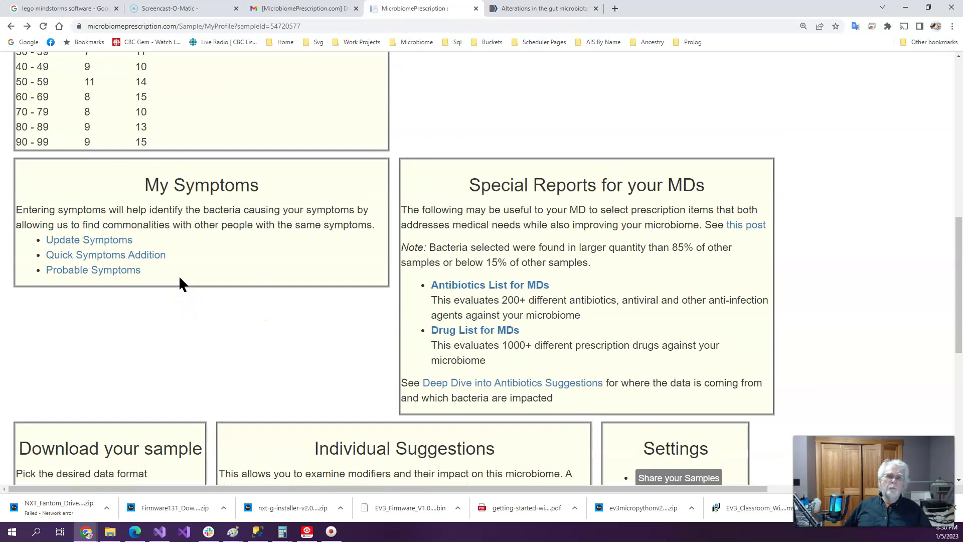
scroll(198, 259, up, 6)
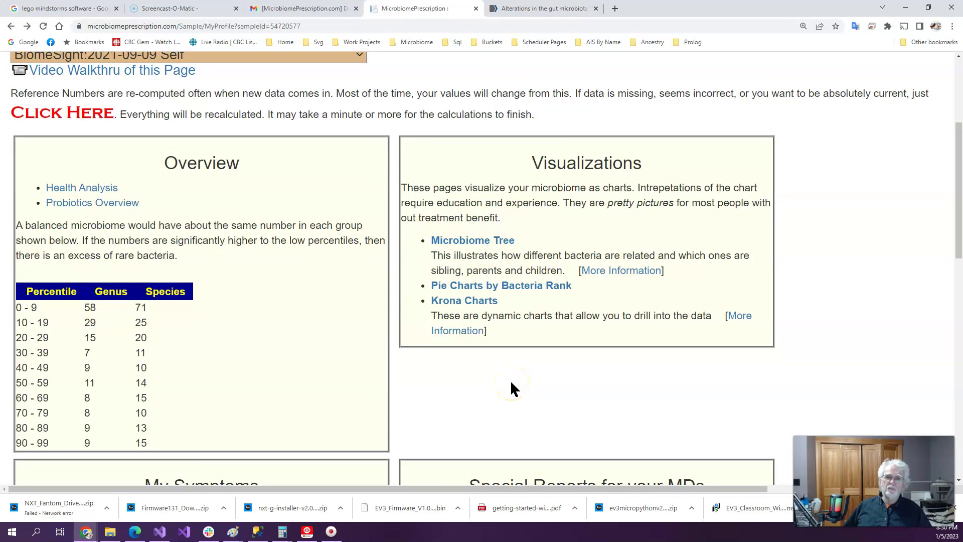
scroll(510, 380, down, 2)
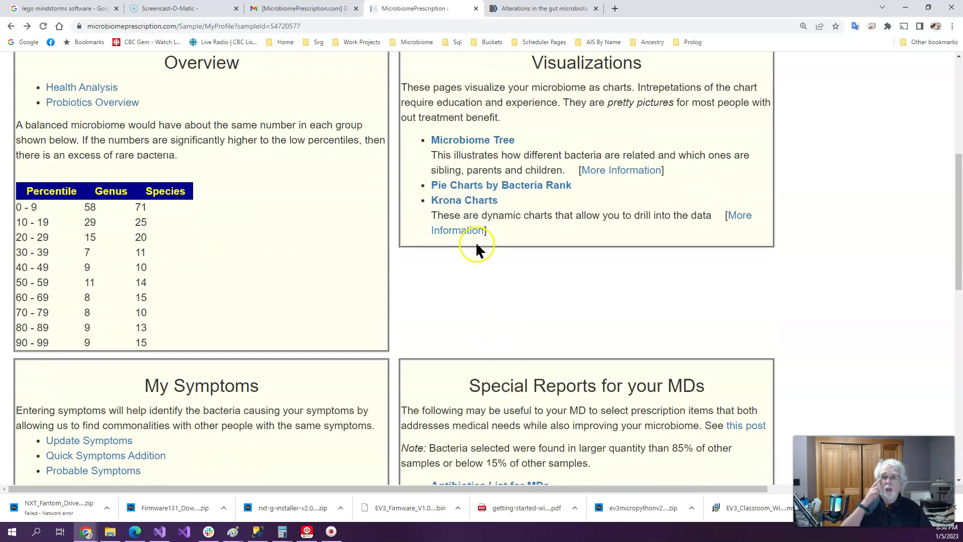
Open the sample's Krona chart and zoom from Eubacteriales into Clostridia
click(484, 206)
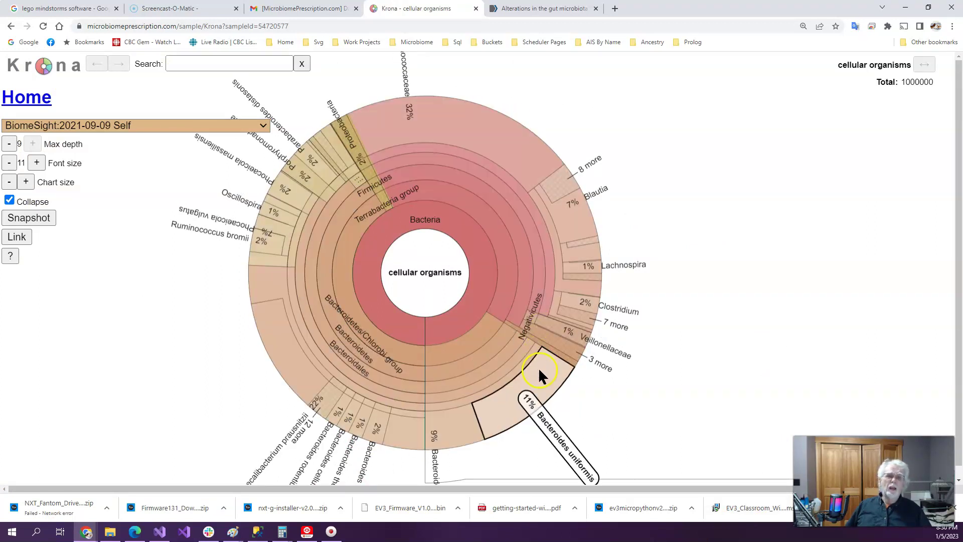
click(345, 365)
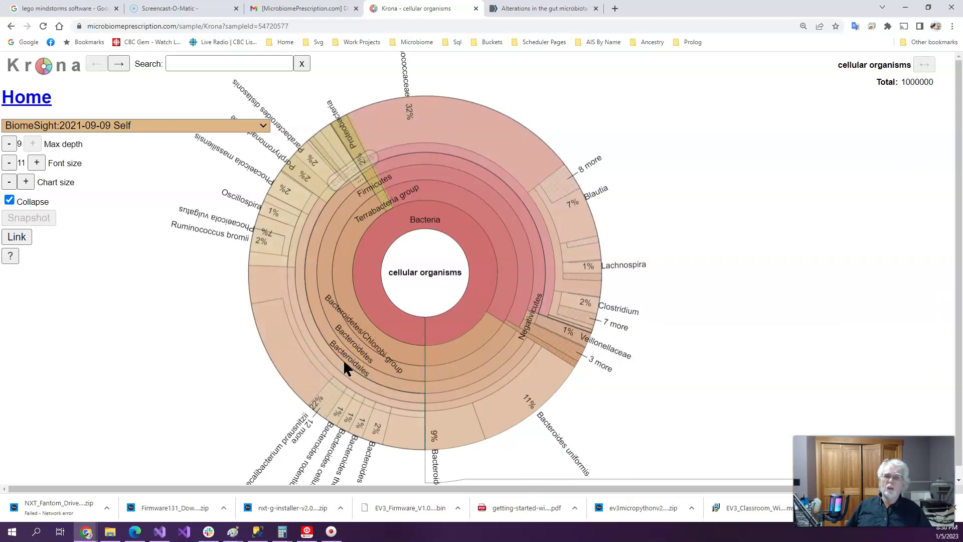
click(344, 362)
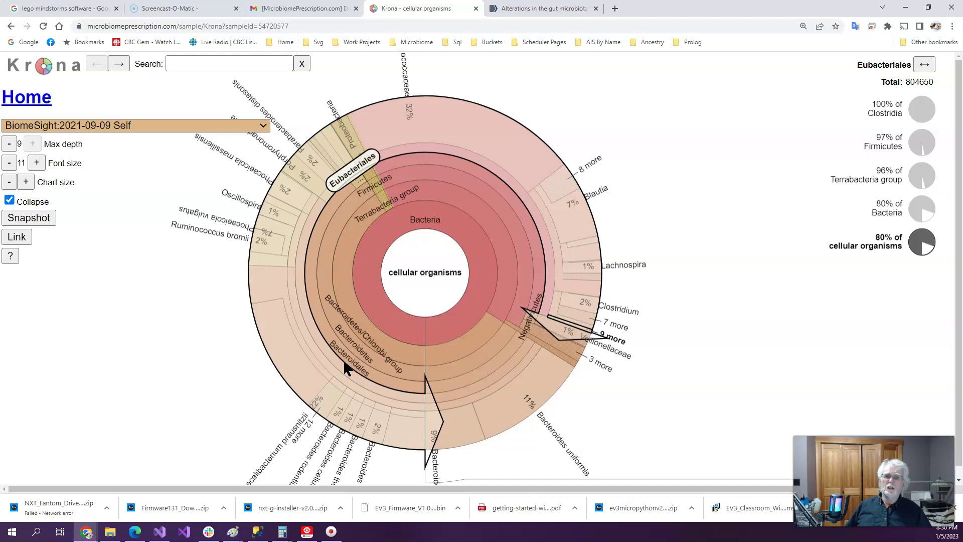
click(352, 360)
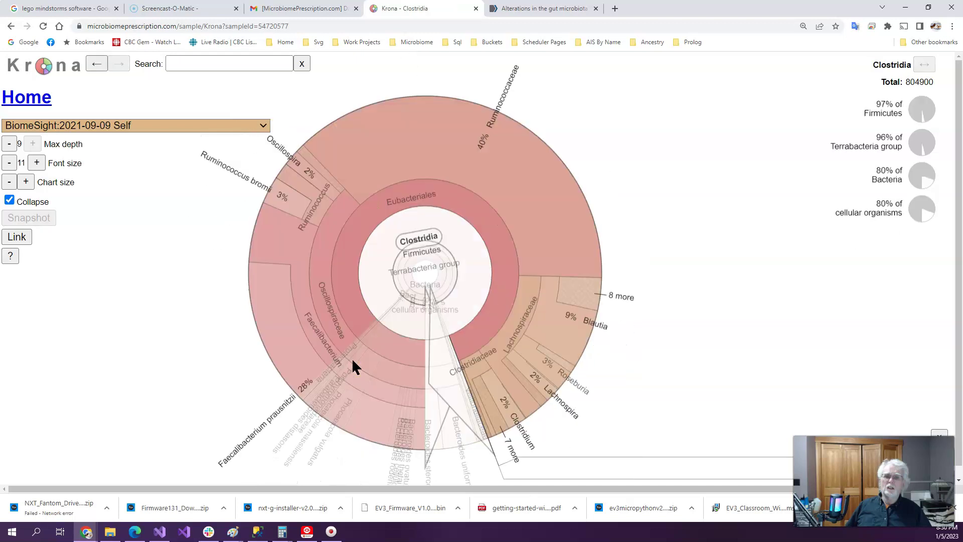
click(395, 194)
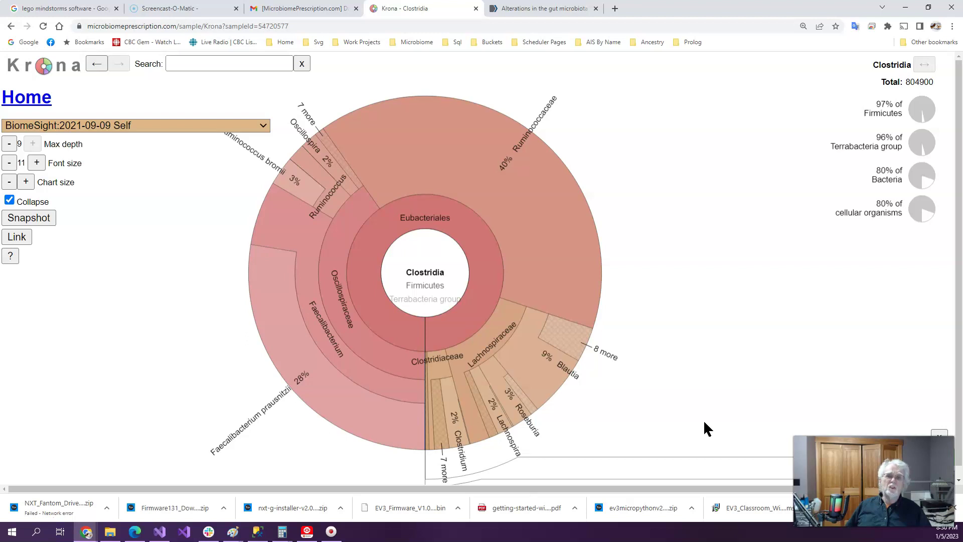
click(481, 434)
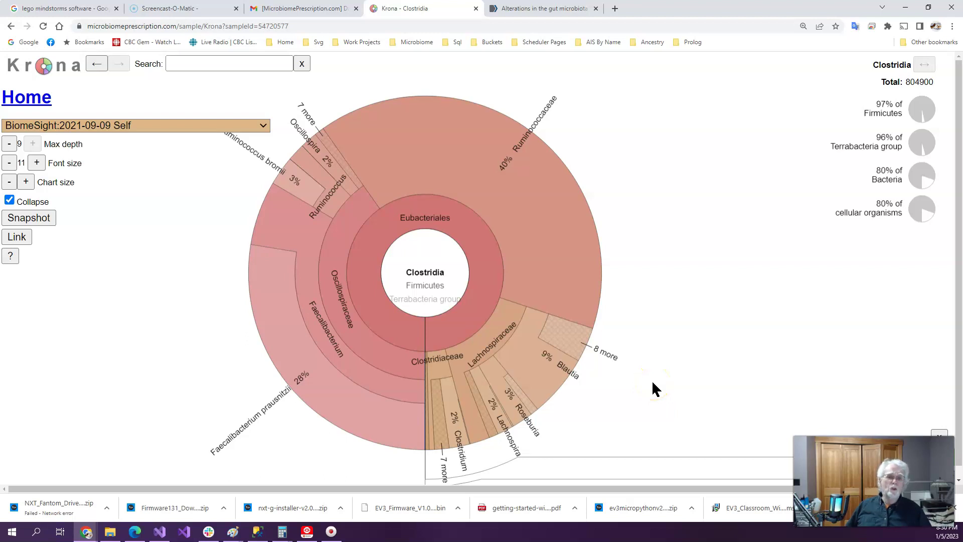
Zoom into Lachnospiraceae, highlight Mediterraneibacter, then return to the profile page via Back history
click(495, 337)
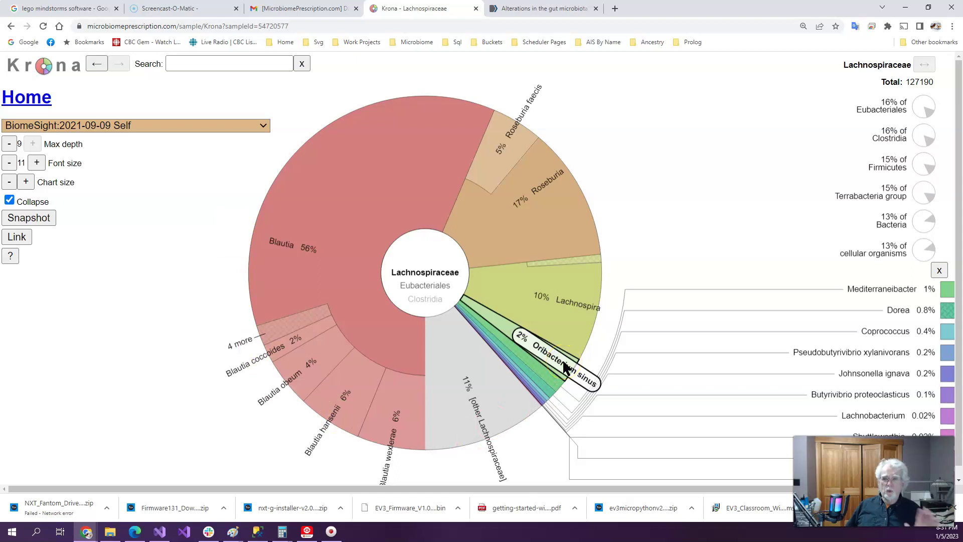
click(518, 358)
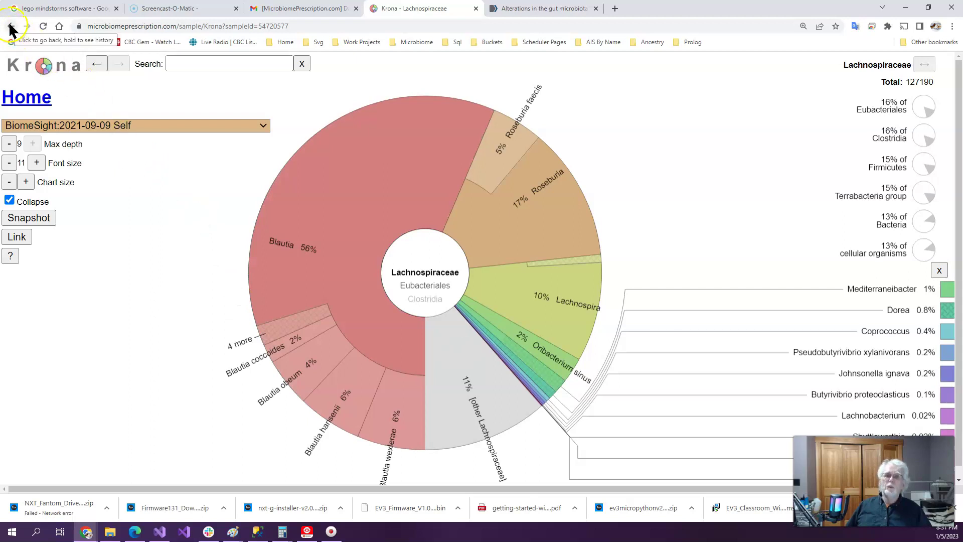
drag(10, 29, 10, 29)
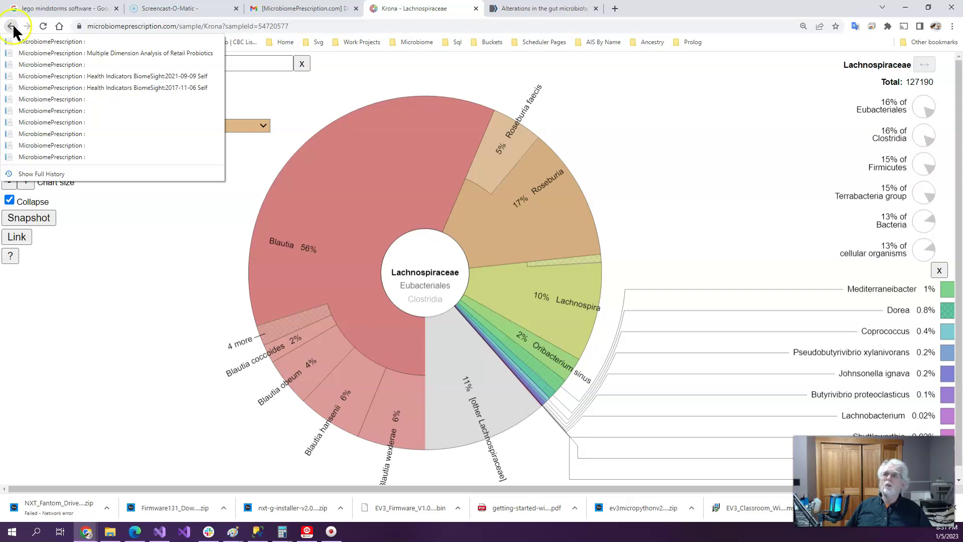
click(11, 24)
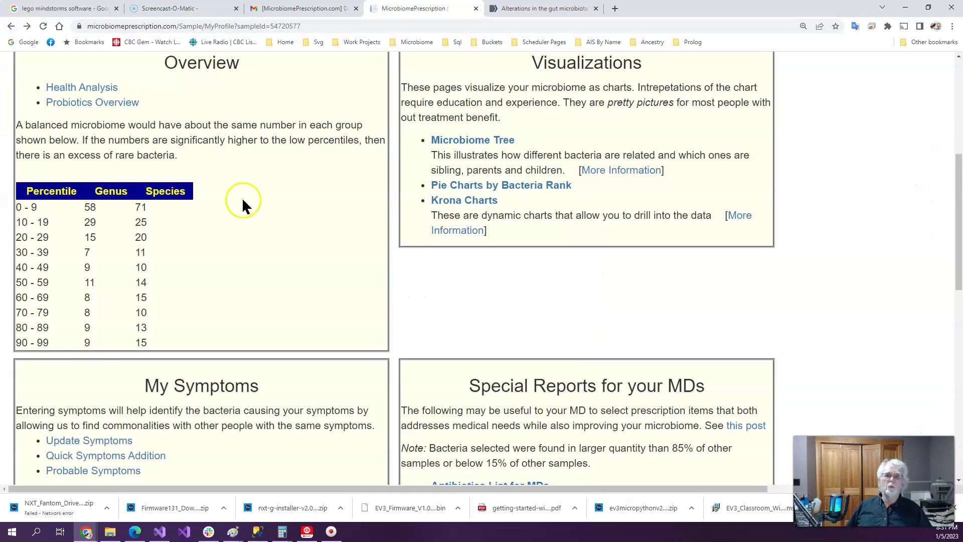
Look over the BiomeSight 2021-09-09 My Profile page, then open its Changing Microbiome page
scroll(603, 292, up, 2)
scroll(605, 295, down, 4)
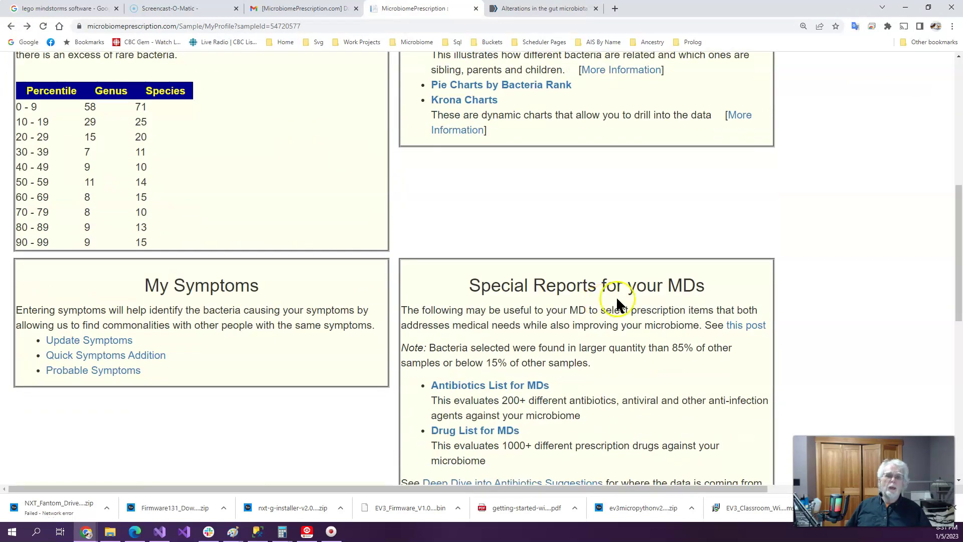
scroll(735, 352, down, 2)
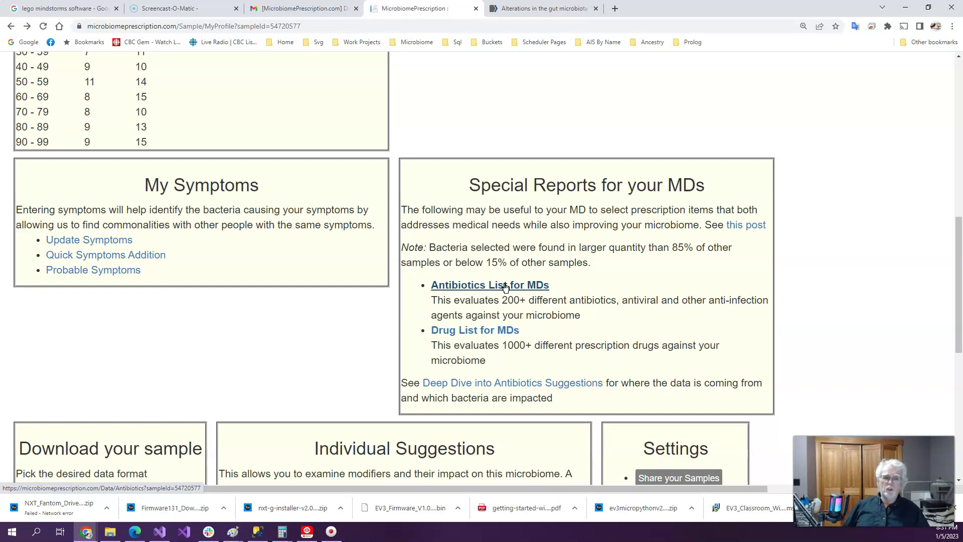
scroll(504, 225, up, 8)
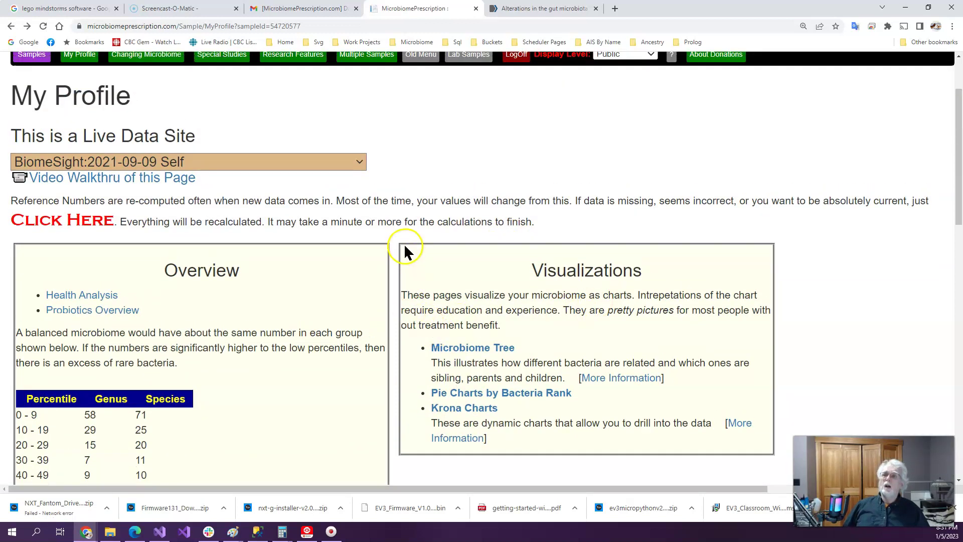
scroll(404, 243, up, 2)
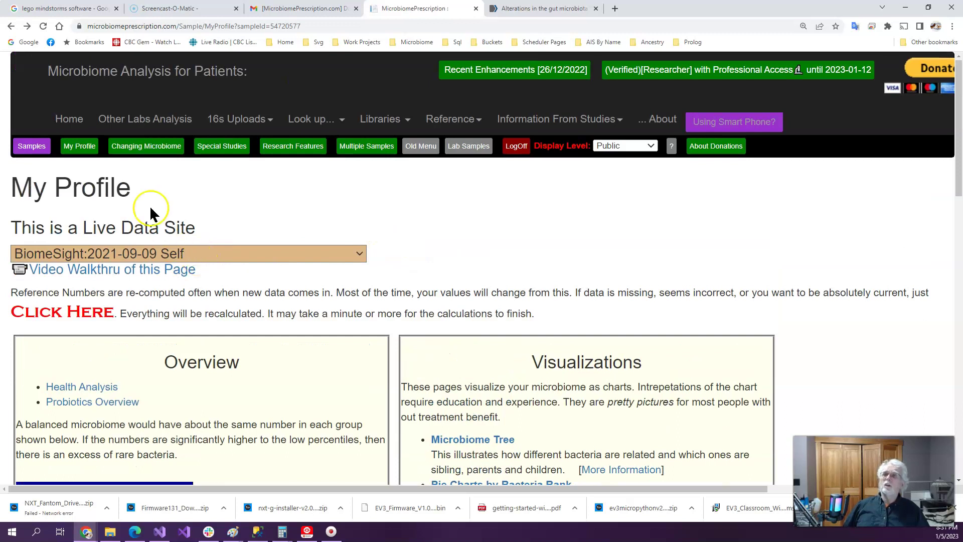
click(161, 146)
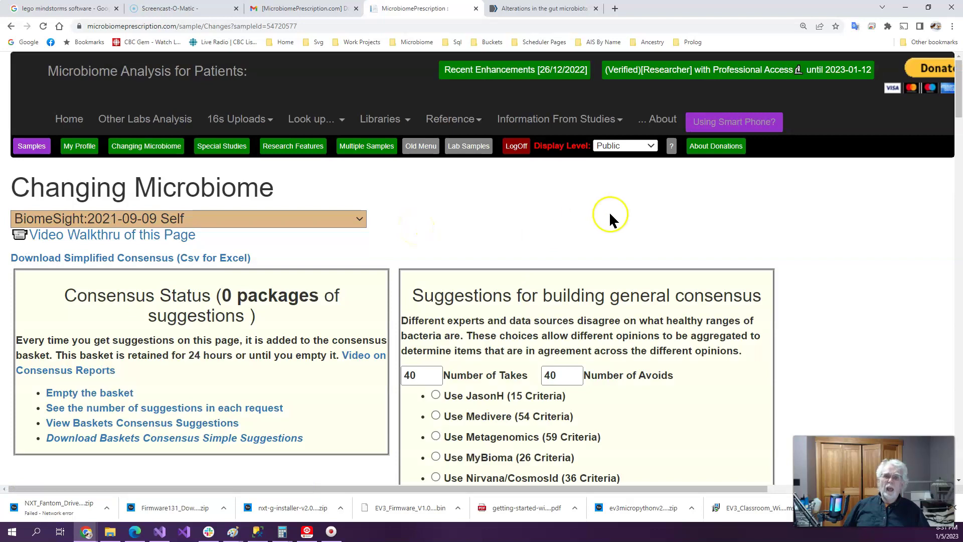
Get suggestions for the BiomeSight 2021-09-09 sample using Standard Lab Ranges with high and low items
scroll(752, 241, down, 5)
scroll(326, 311, down, 6)
scroll(315, 342, down, 13)
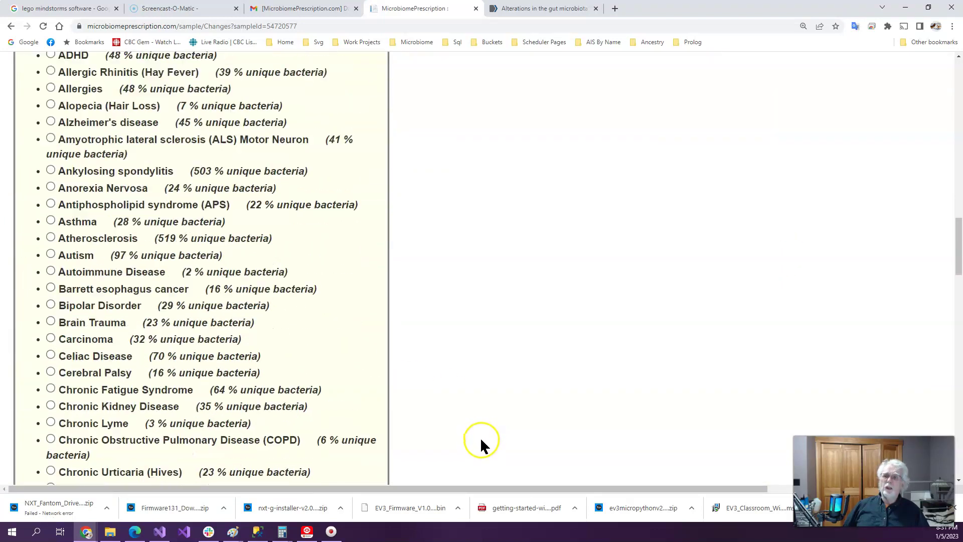
scroll(481, 441, down, 4)
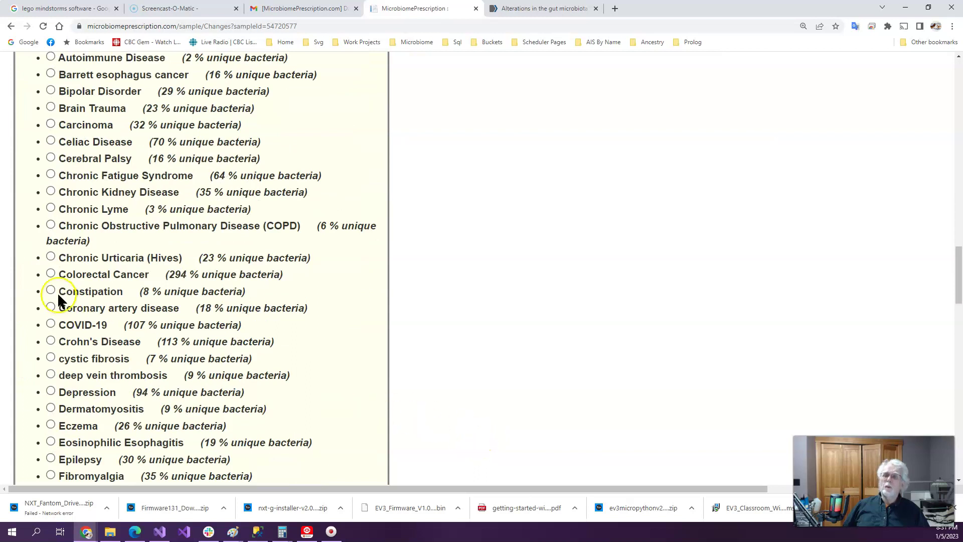
scroll(496, 372, up, 11)
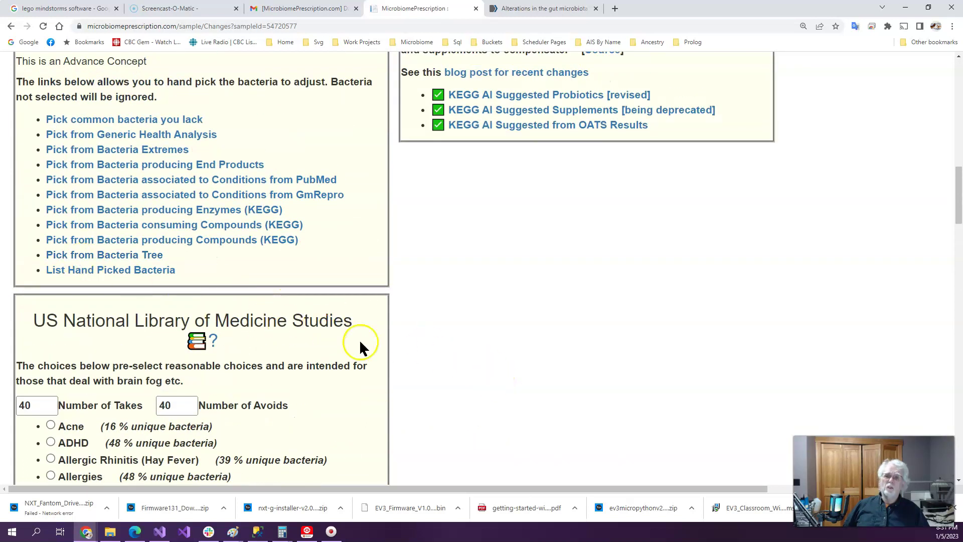
scroll(567, 344, up, 6)
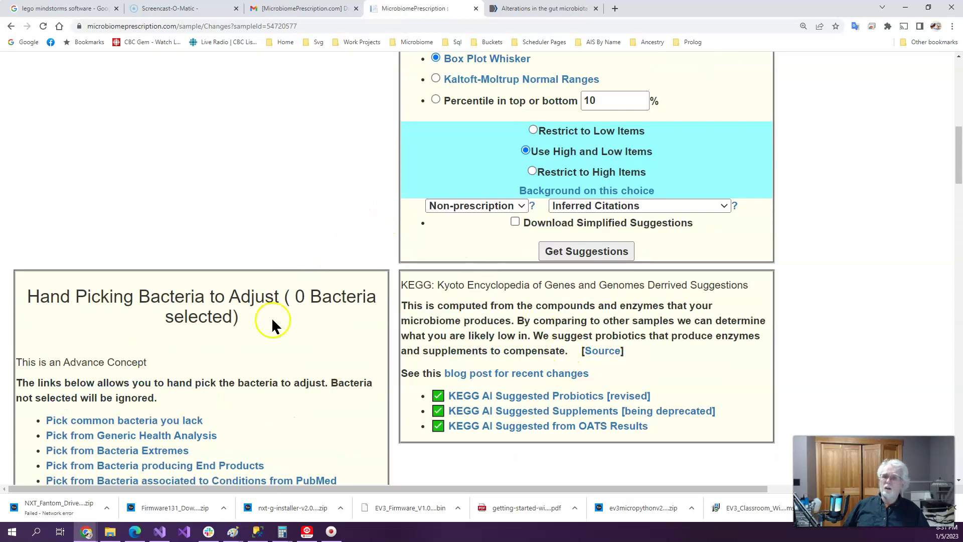
scroll(459, 176, up, 6)
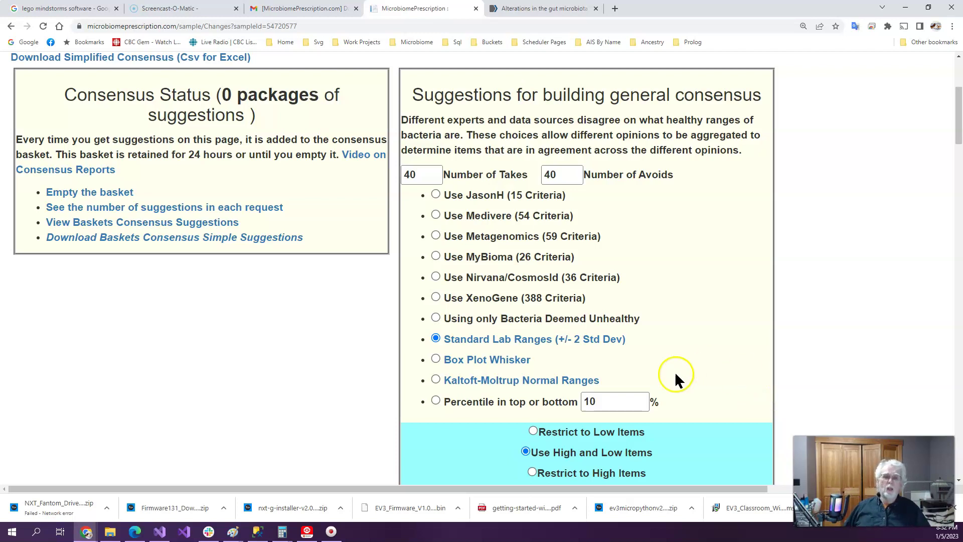
scroll(675, 381, down, 3)
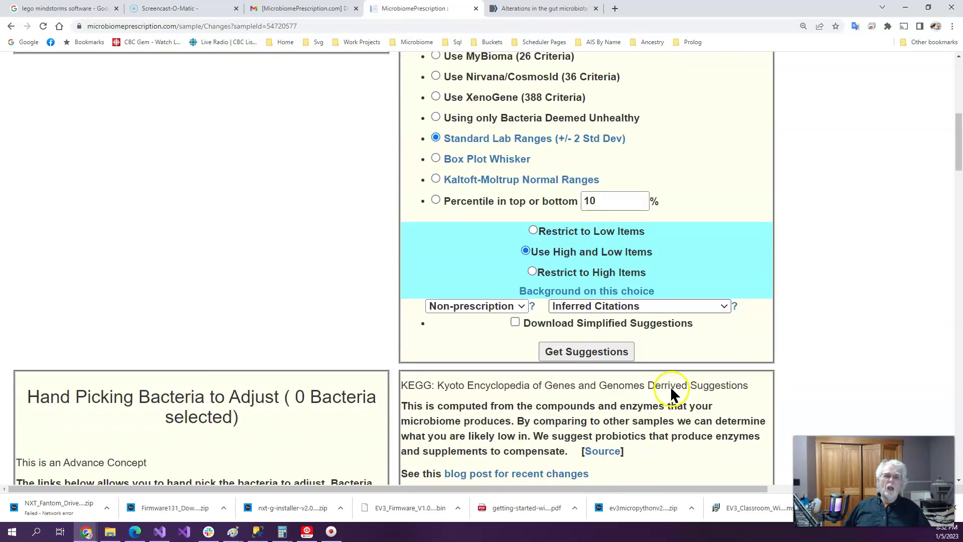
click(594, 351)
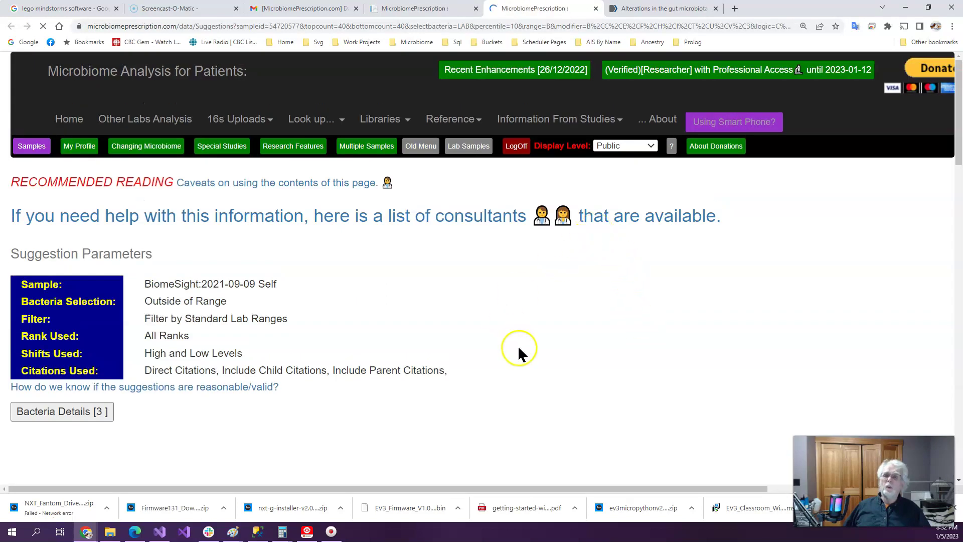
Expand the three flagged bacteria, scroll the Standard Lab Ranges suggestion tables, and return to Changing Microbiome
click(63, 413)
scroll(557, 341, down, 4)
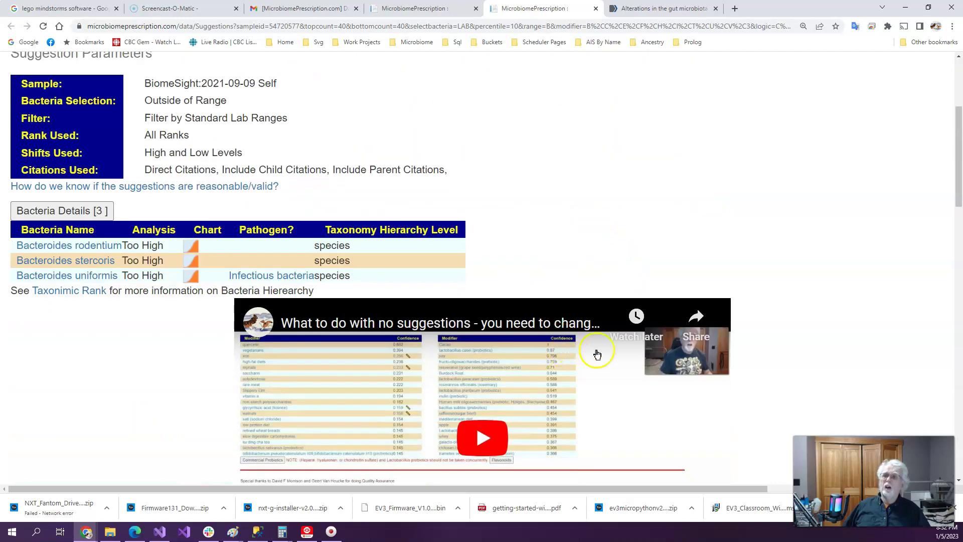
scroll(687, 382, down, 6)
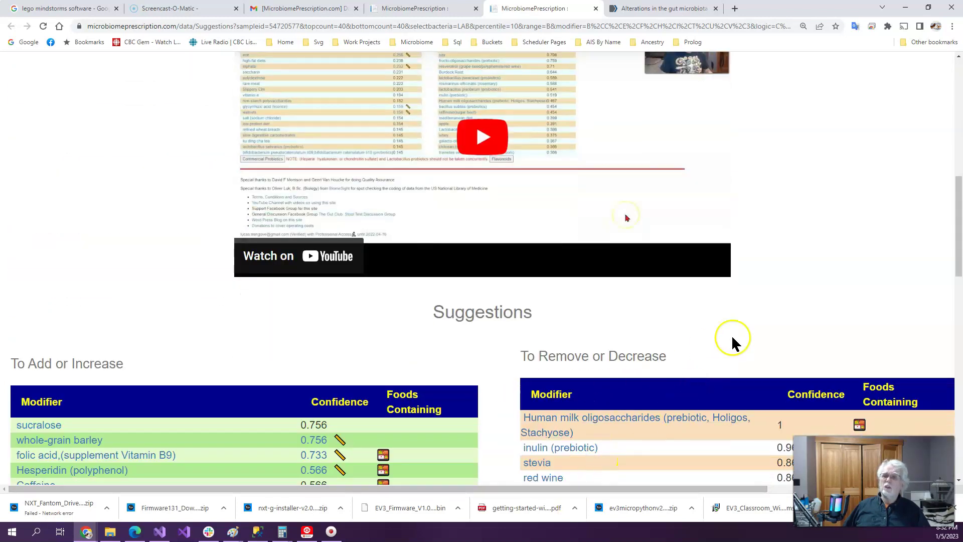
scroll(732, 339, up, 10)
scroll(705, 356, down, 8)
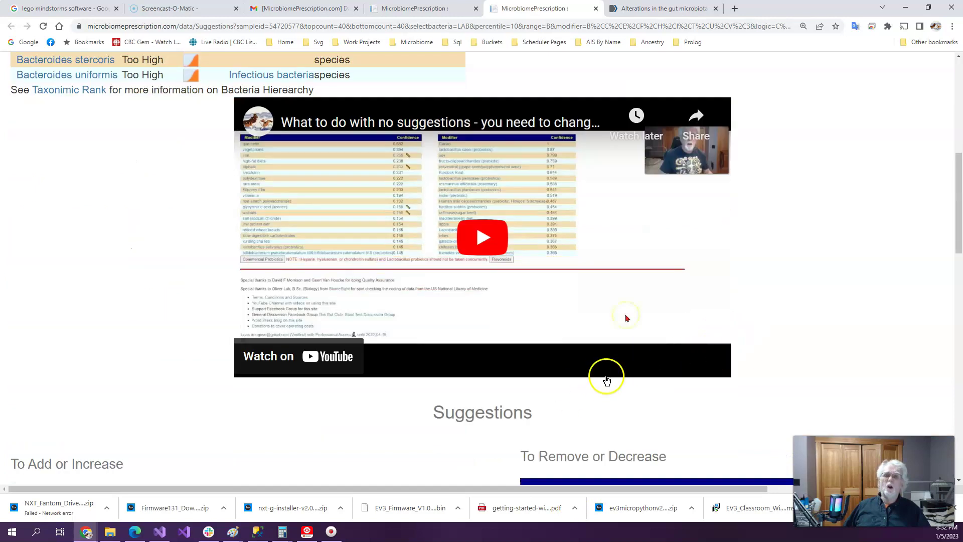
scroll(622, 350, up, 4)
scroll(630, 364, down, 6)
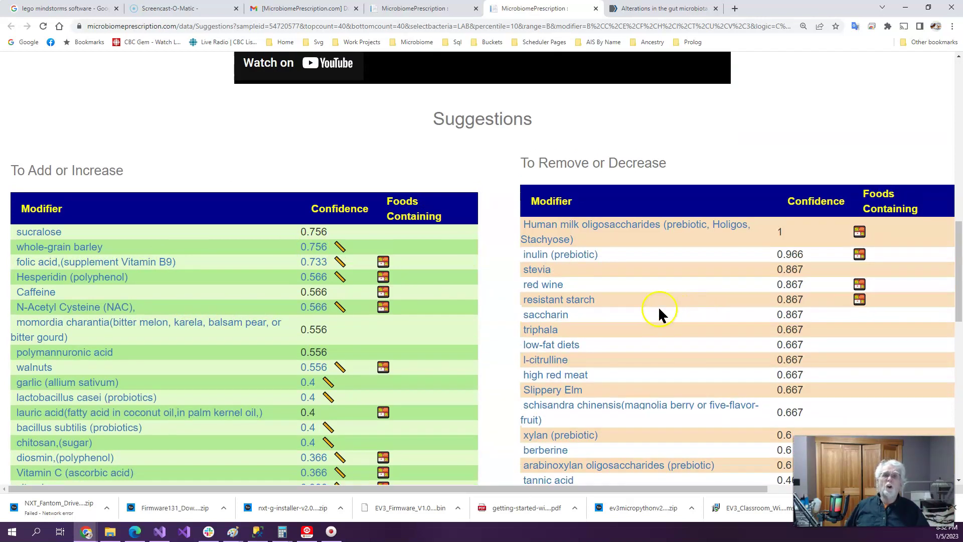
scroll(658, 307, up, 10)
click(423, 10)
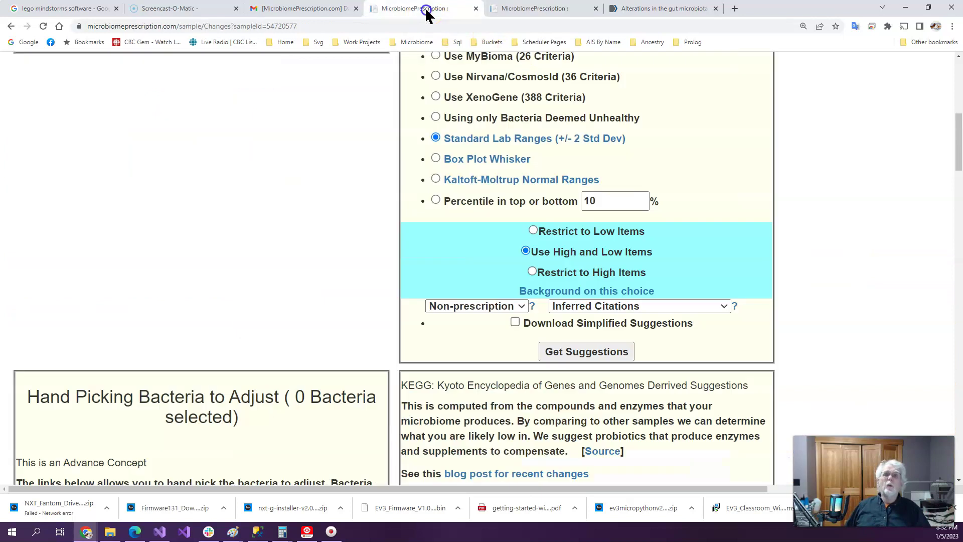
Generate Box Plot Whisker suggestions and look through the 32 out-of-range bacteria
click(436, 159)
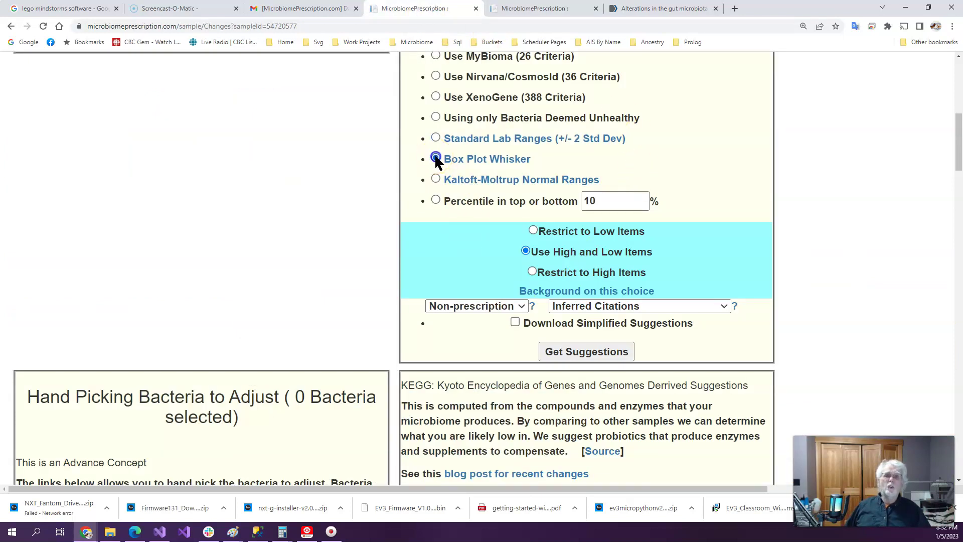
click(598, 353)
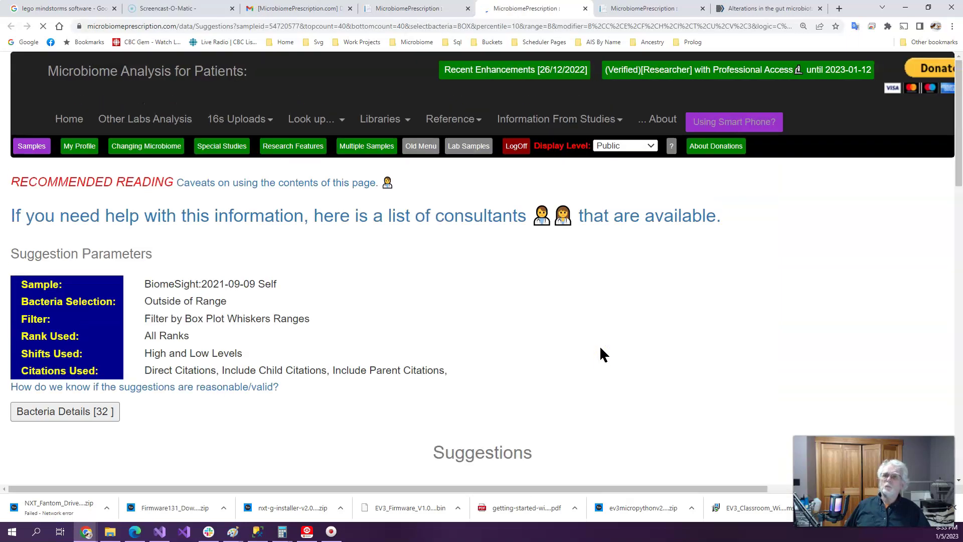
click(83, 416)
scroll(495, 326, down, 5)
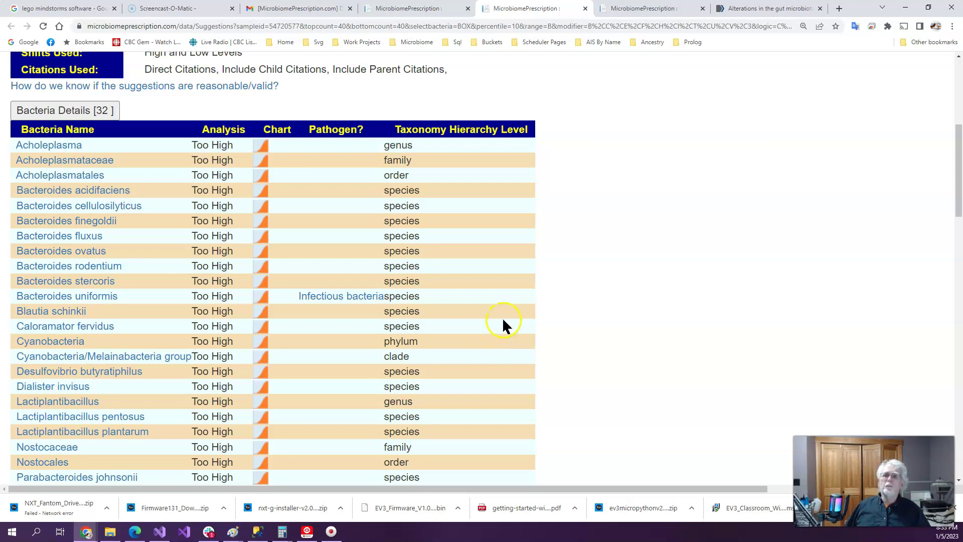
scroll(507, 321, down, 4)
scroll(513, 324, up, 2)
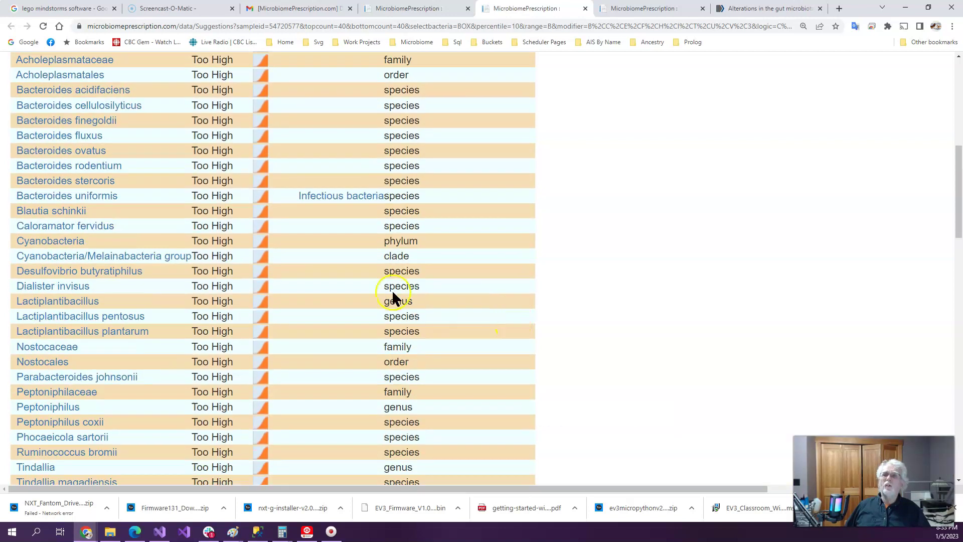
scroll(456, 240, up, 4)
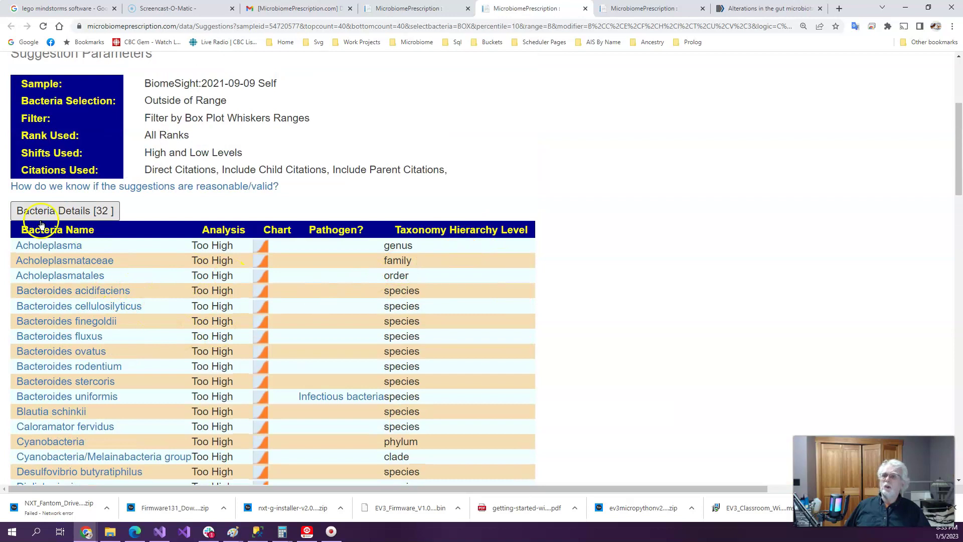
Collapse the bacteria list, review the tables led by resistant starch, and return to Changing Microbiome
click(55, 210)
scroll(481, 179, down, 4)
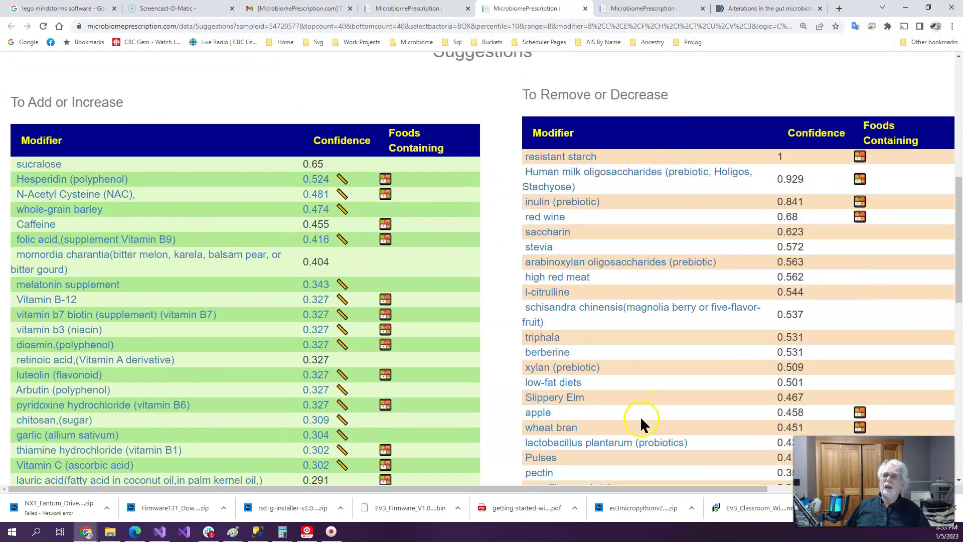
scroll(476, 156, up, 8)
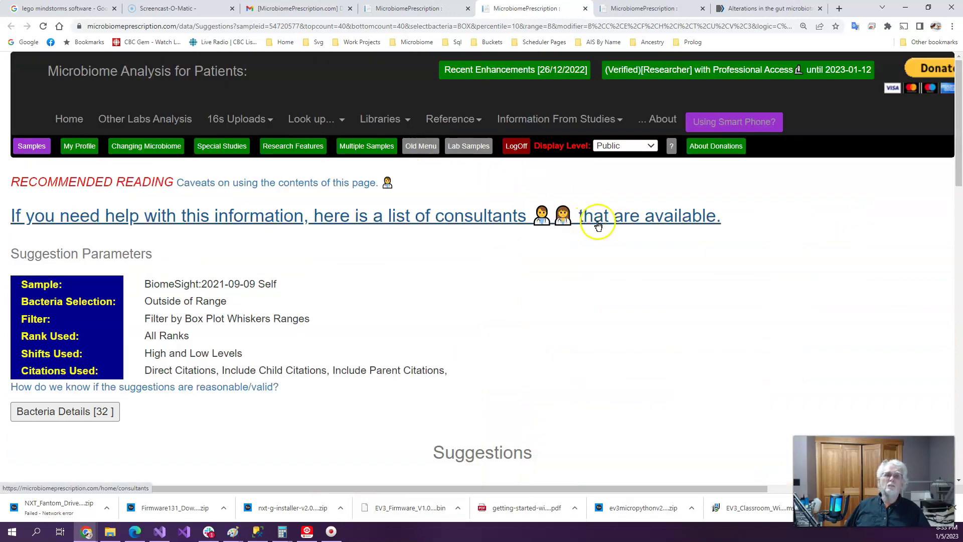
click(426, 9)
Get Kaltoft-Moltrup Normal Ranges suggestions and scroll through the 83 flagged bacteria
click(434, 180)
click(583, 353)
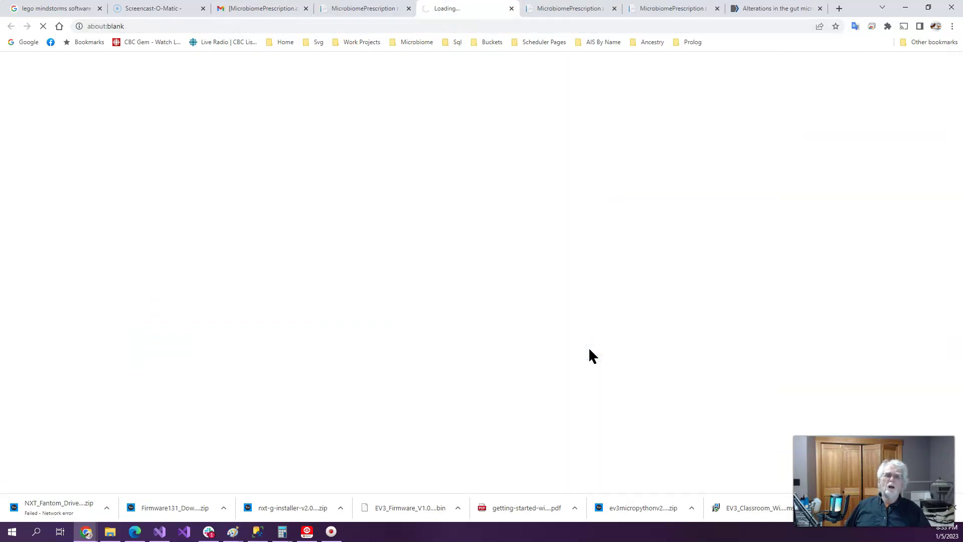
click(114, 411)
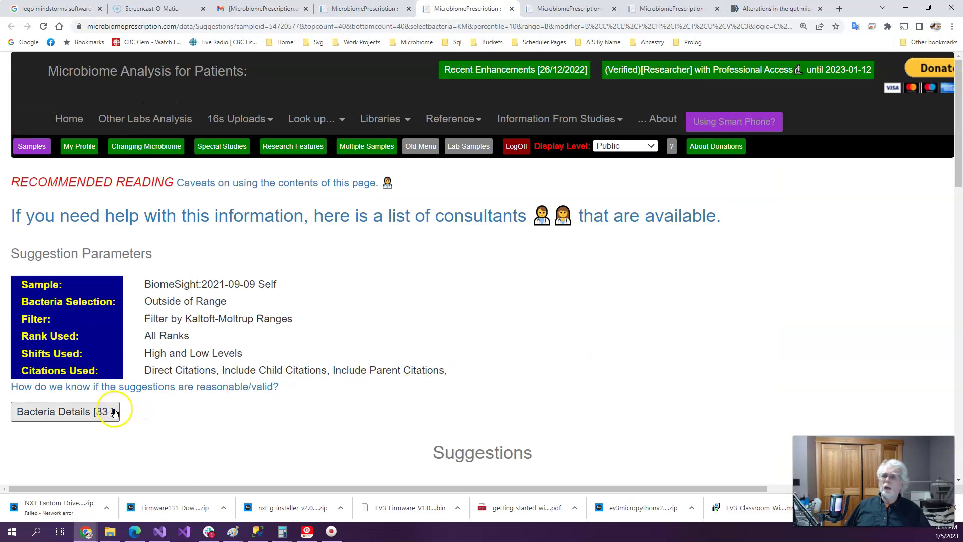
scroll(519, 311, down, 8)
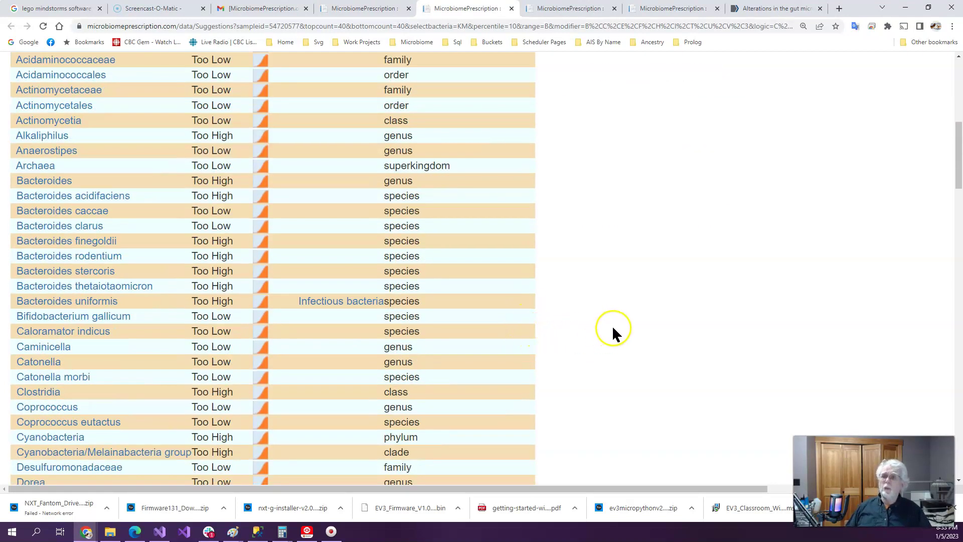
scroll(612, 325, down, 2)
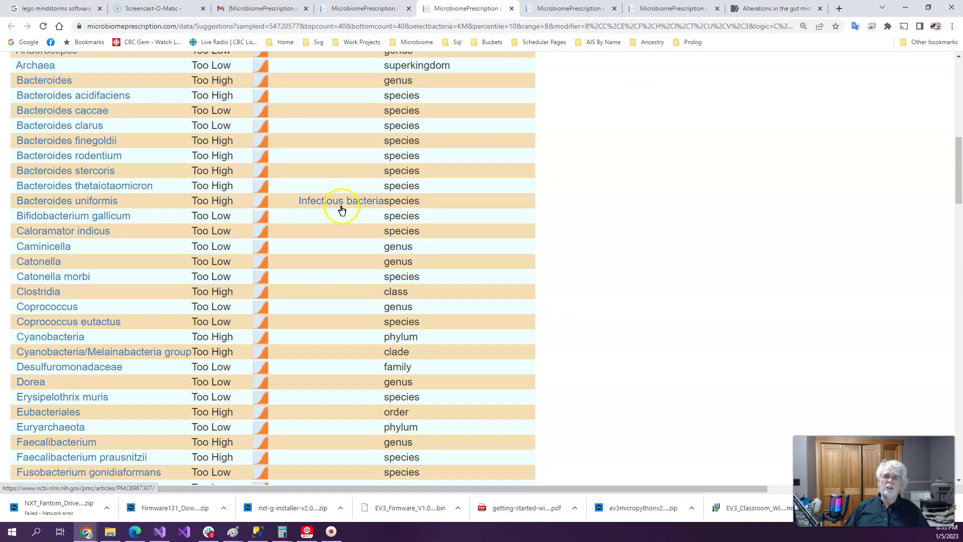
scroll(326, 431, down, 1)
scroll(326, 430, down, 7)
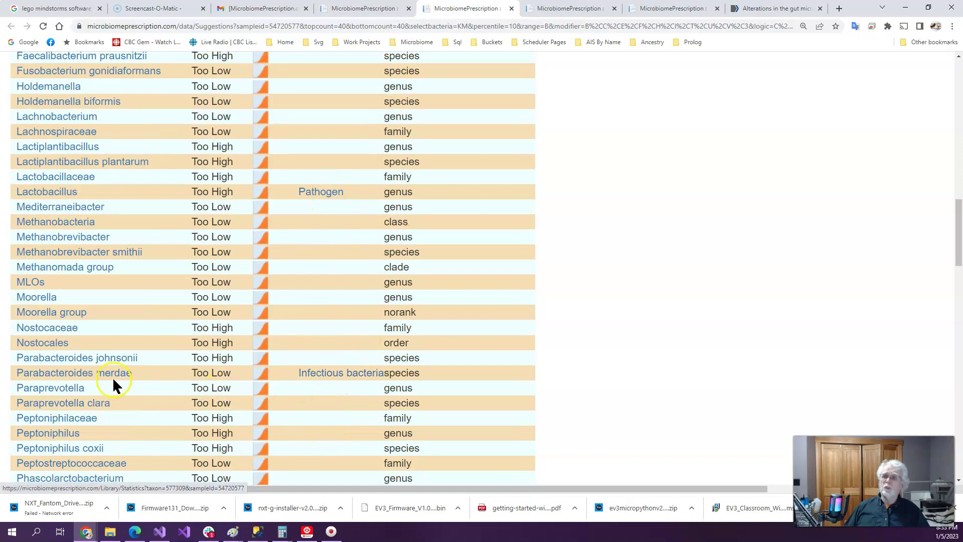
scroll(553, 392, down, 2)
scroll(553, 391, down, 8)
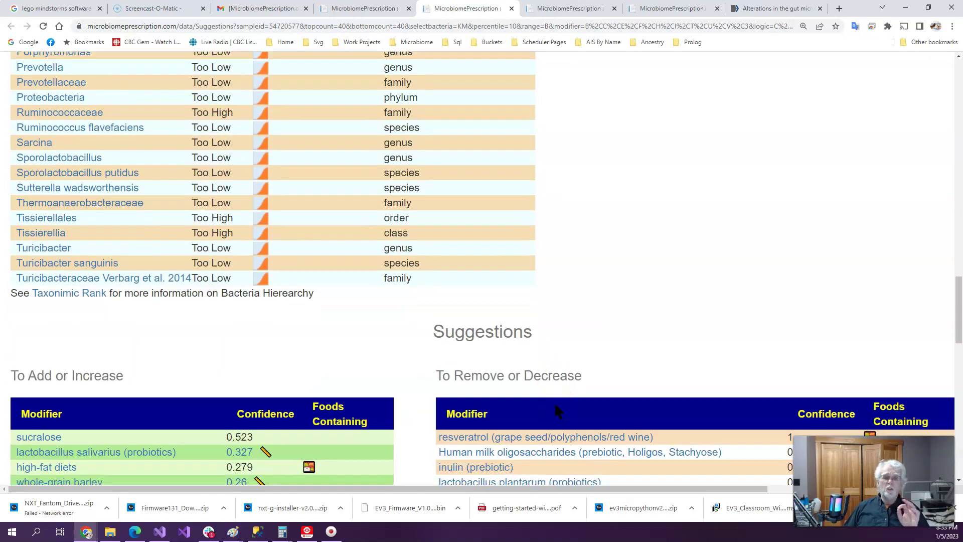
Review the To Add and To Remove tables, then return to the Changing Microbiome page
click(306, 430)
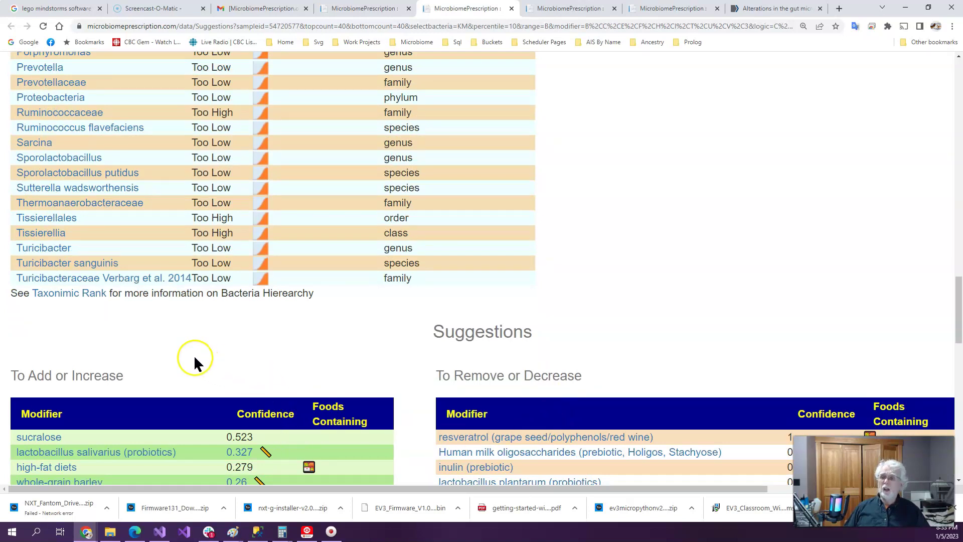
scroll(194, 354, down, 6)
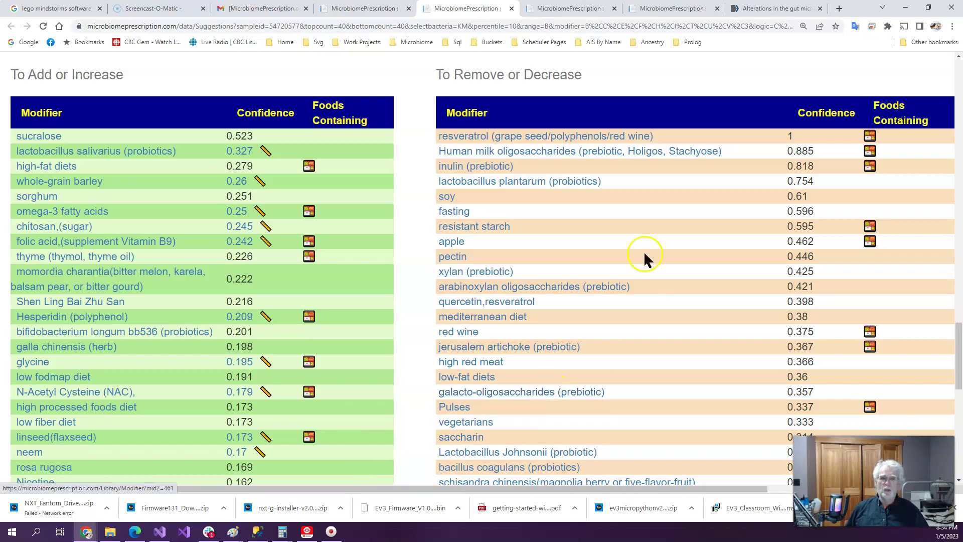
click(383, 10)
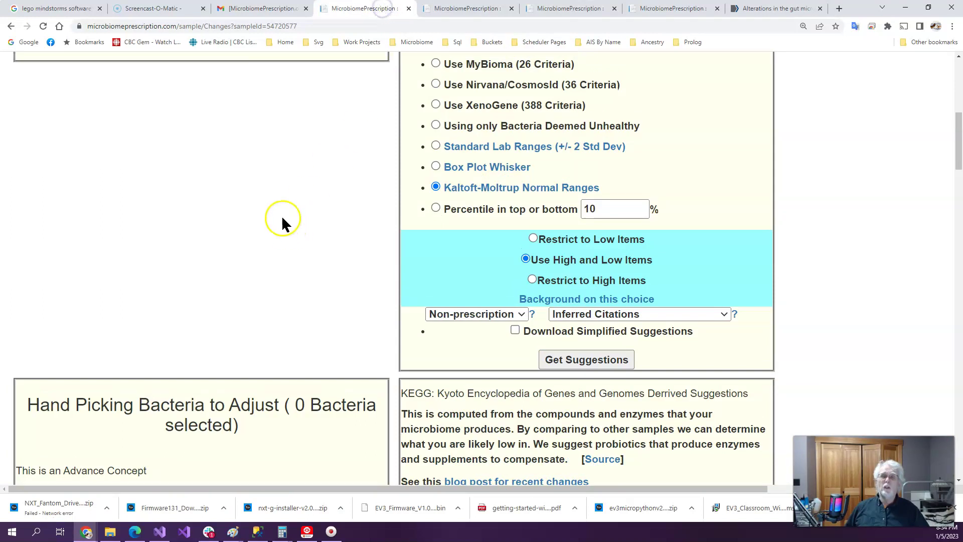
Refresh to show 3 consensus packages, then open the 523-item consensus suggestions led by sucralose
click(40, 26)
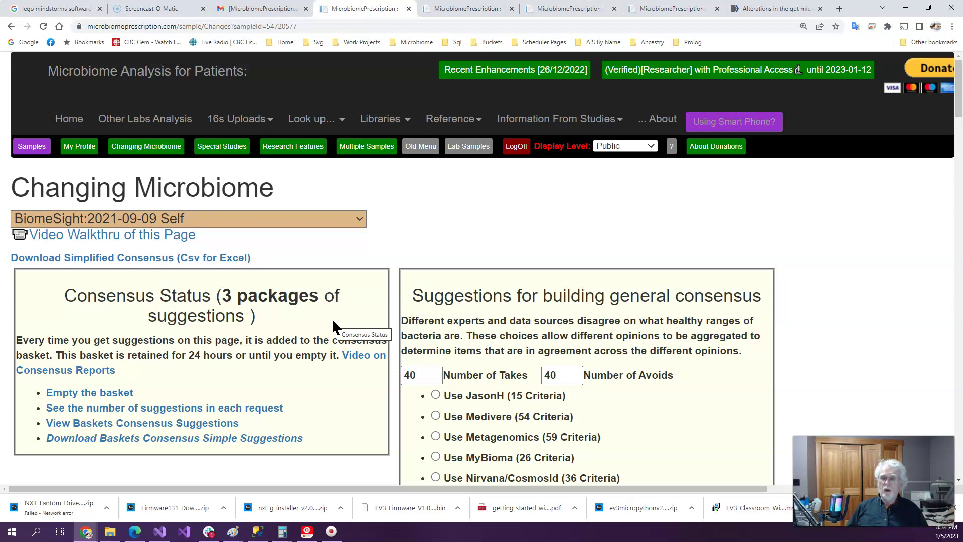
click(466, 240)
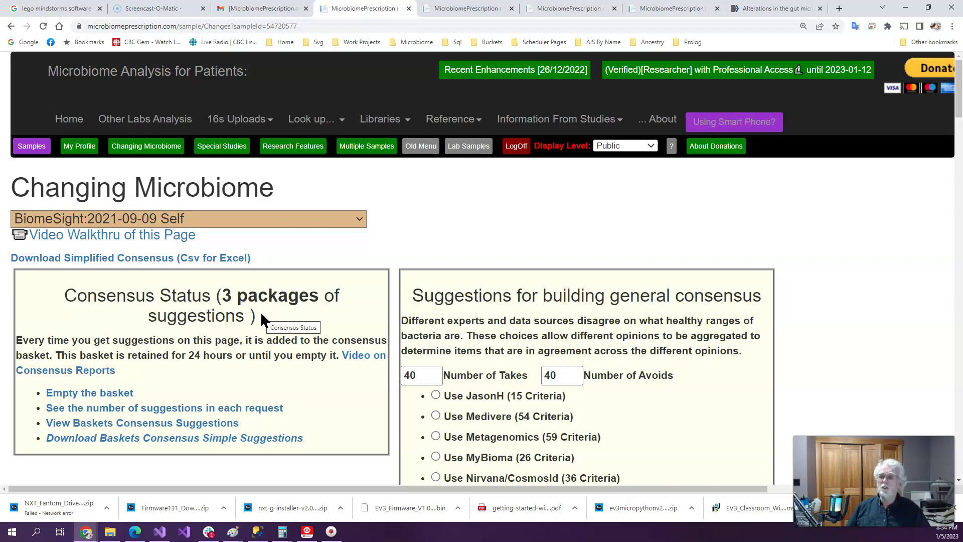
click(205, 423)
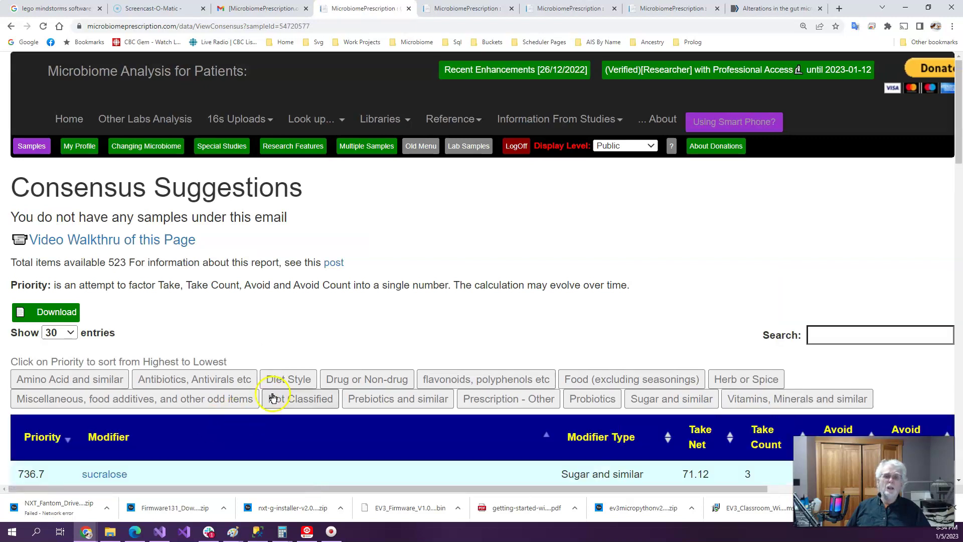
scroll(269, 402, down, 4)
scroll(268, 403, down, 2)
click(763, 143)
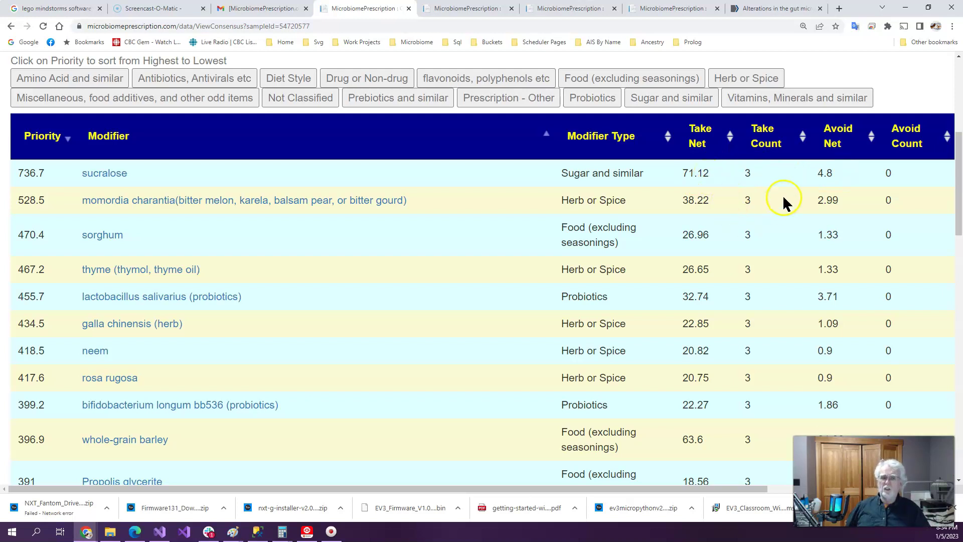
scroll(735, 230, down, 6)
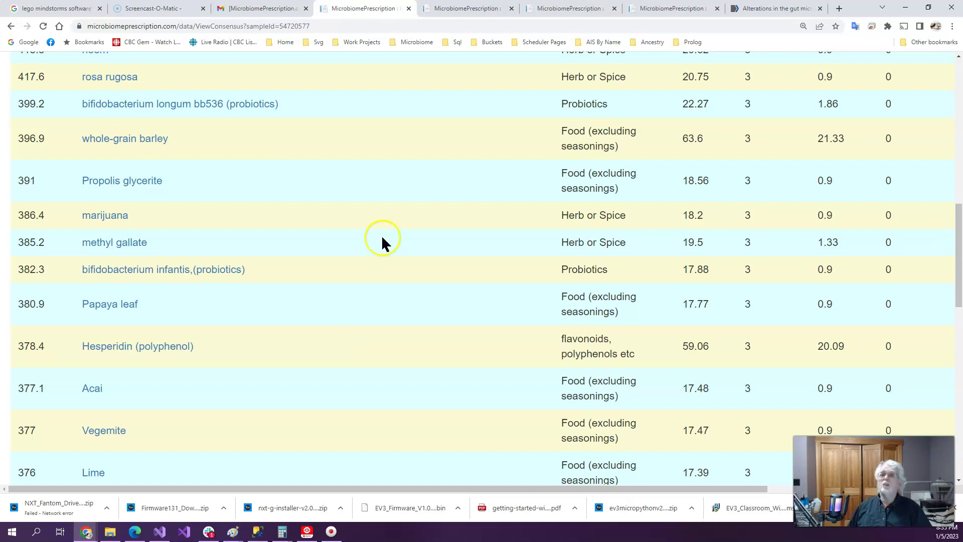
scroll(373, 250, up, 20)
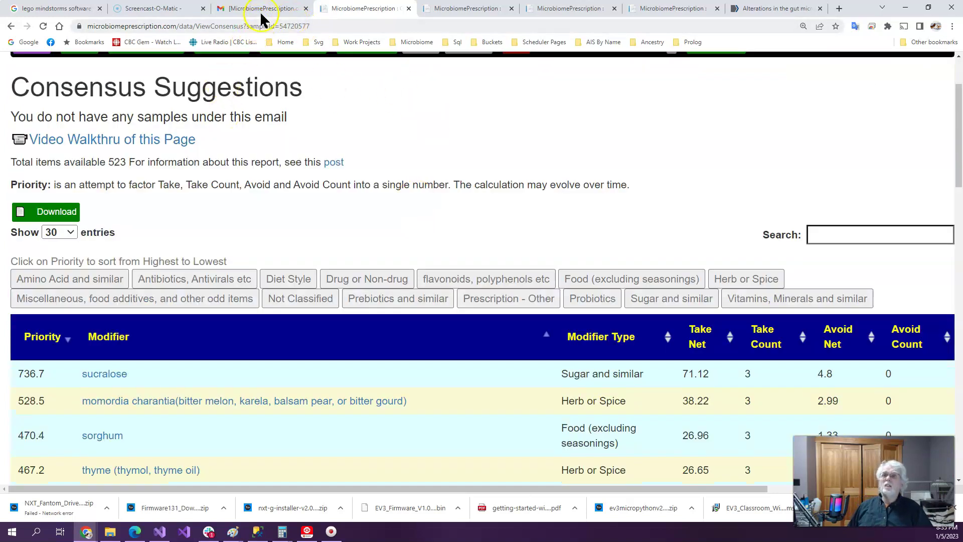
scroll(242, 205, up, 2)
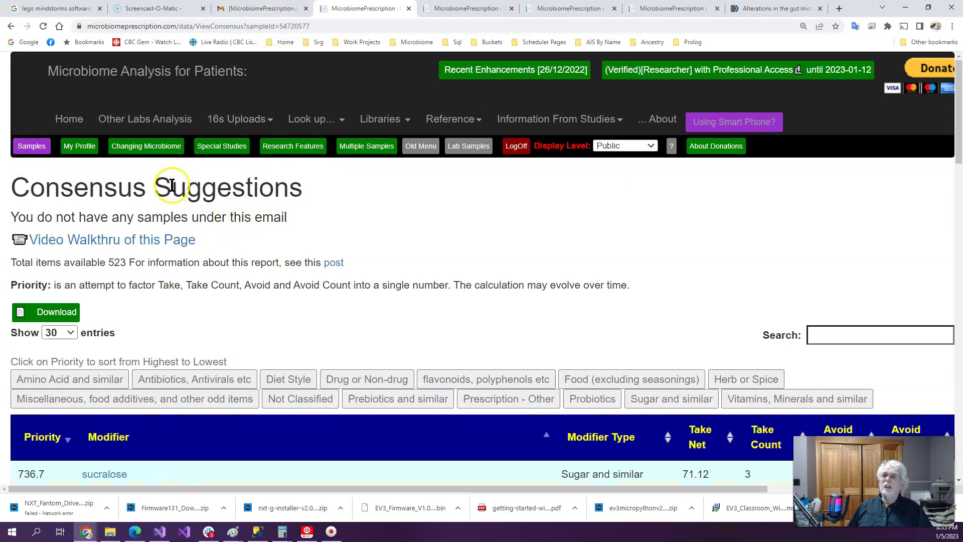
Run JasonH-criteria suggestions on 6 bacteria, bringing the consensus basket to 4 packages
click(163, 148)
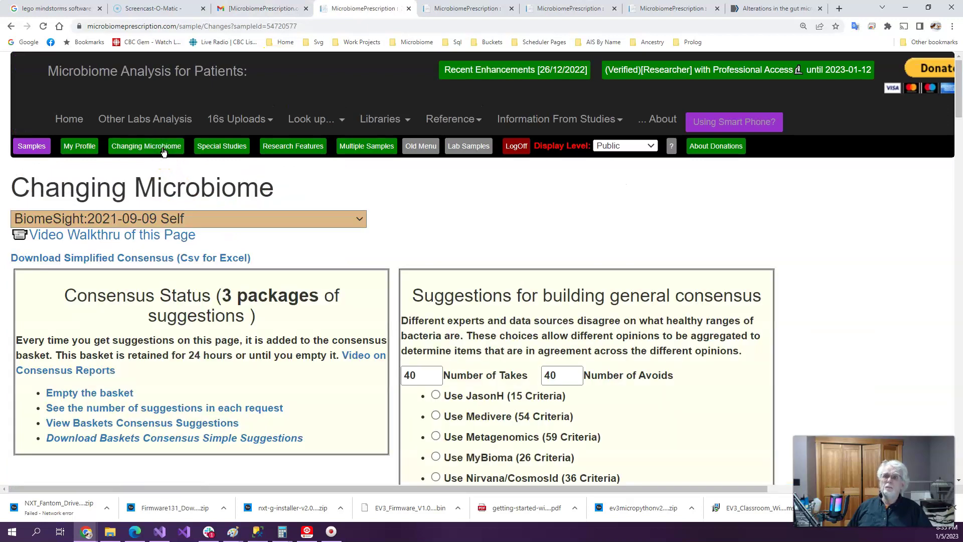
scroll(416, 233, down, 2)
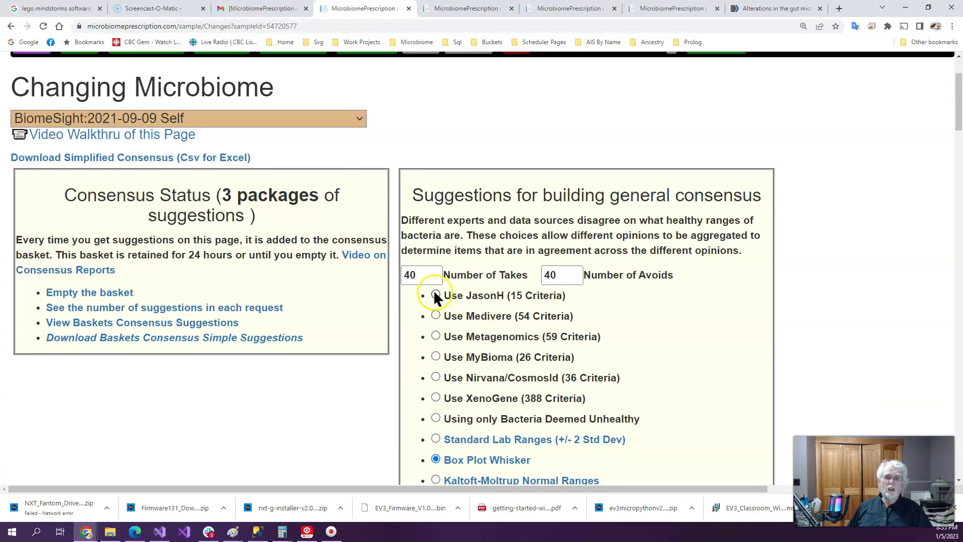
scroll(674, 331, down, 6)
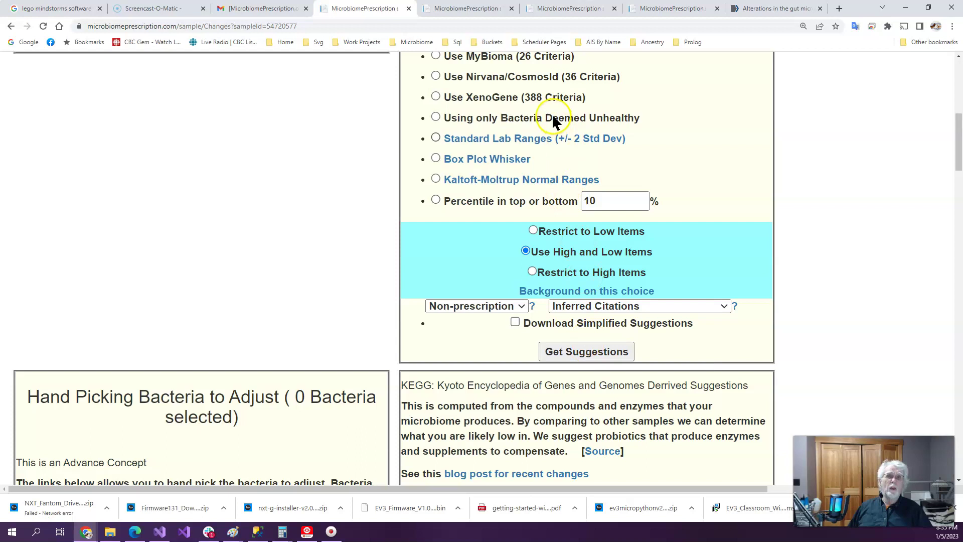
click(597, 353)
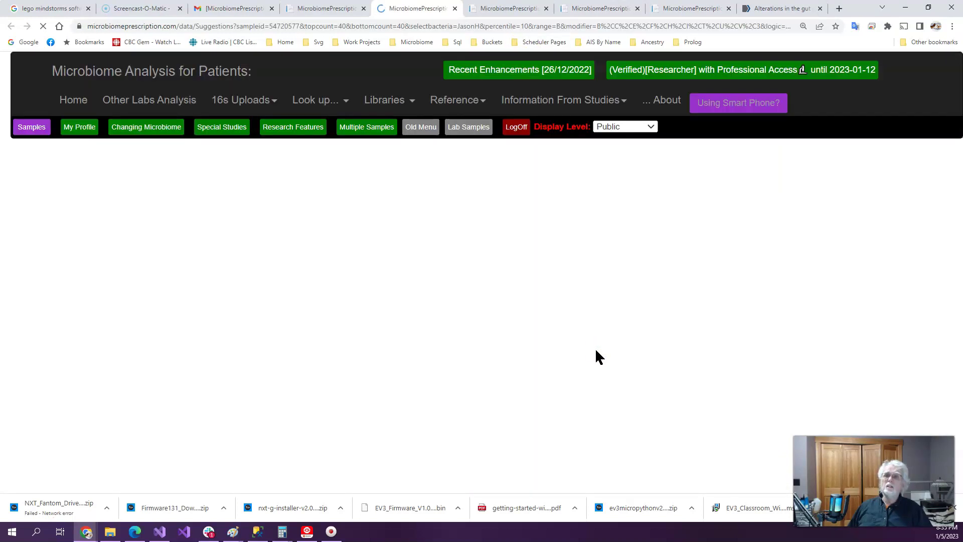
click(73, 411)
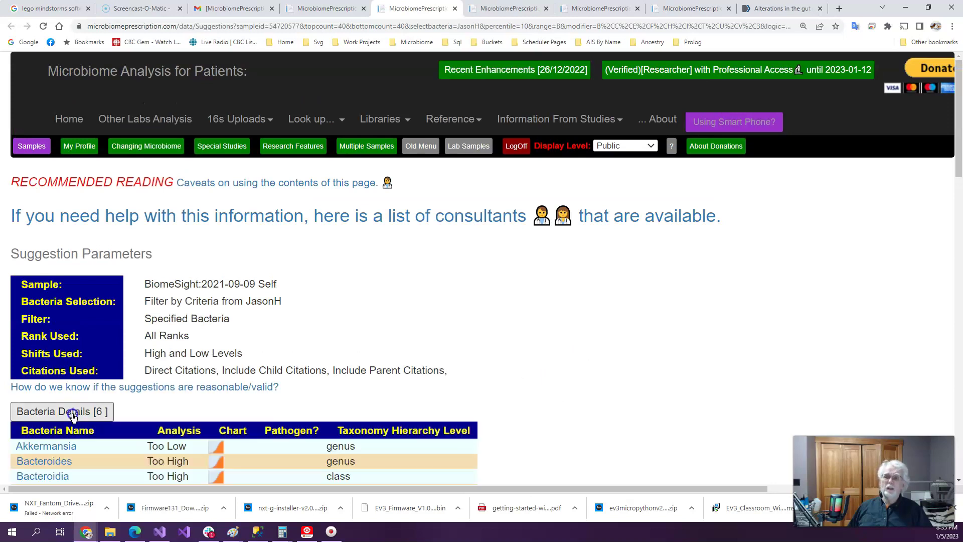
scroll(466, 397, down, 4)
scroll(463, 404, up, 4)
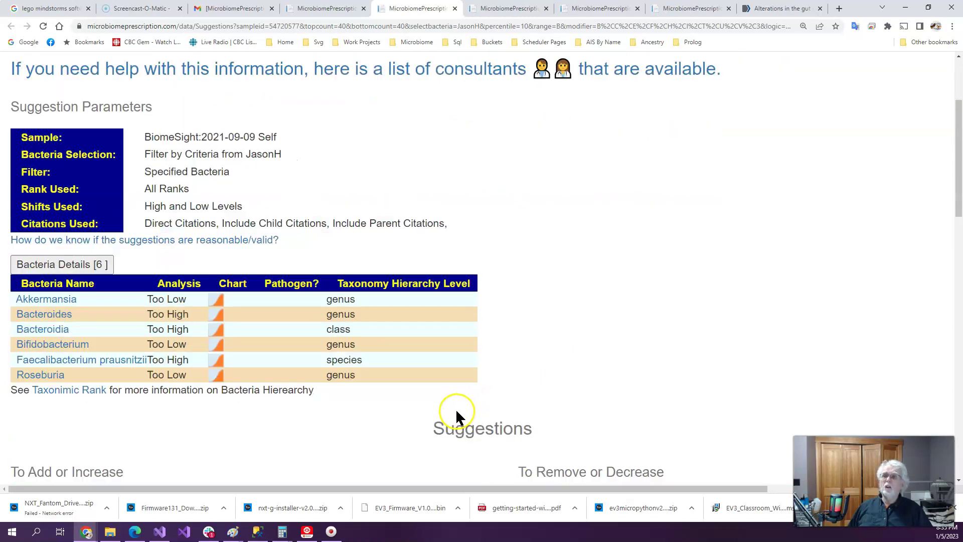
click(141, 146)
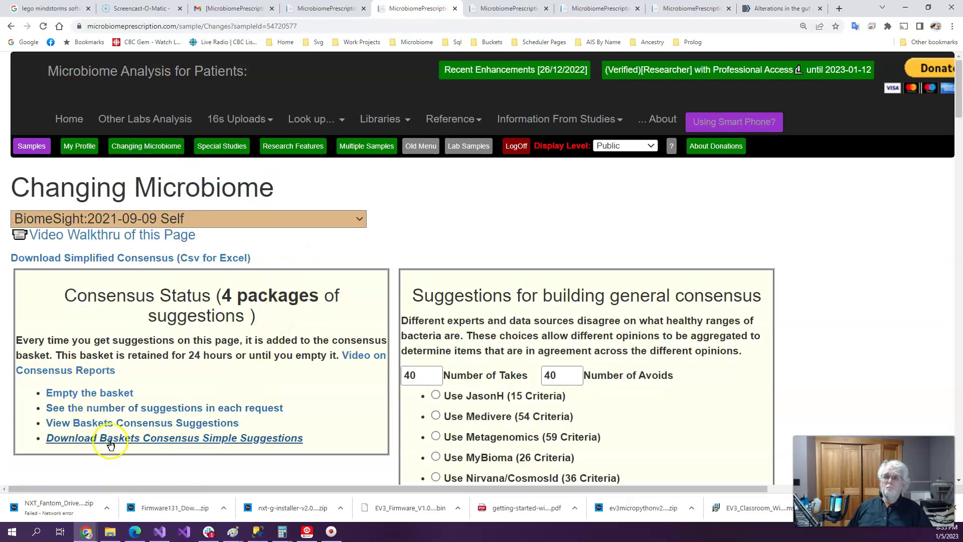
click(139, 425)
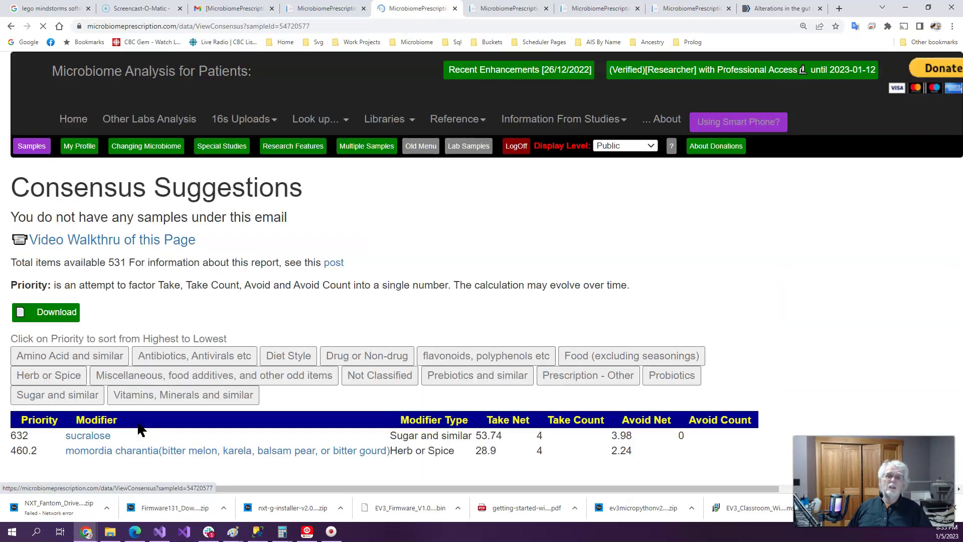
scroll(406, 239, down, 3)
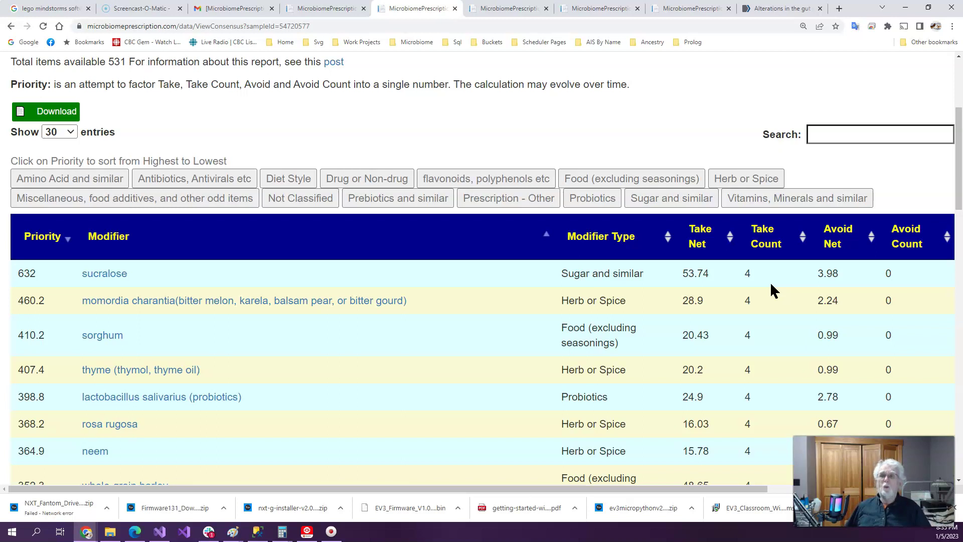
click(339, 12)
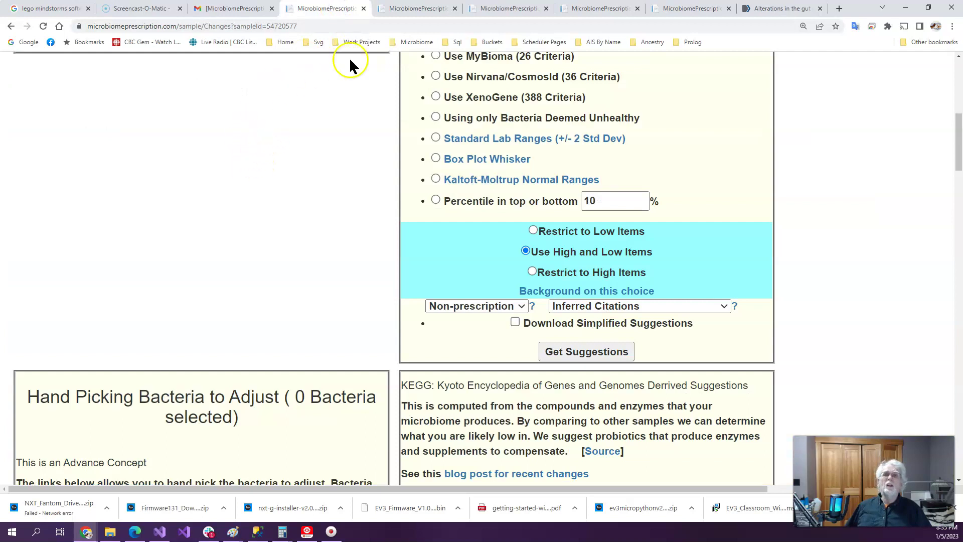
click(410, 9)
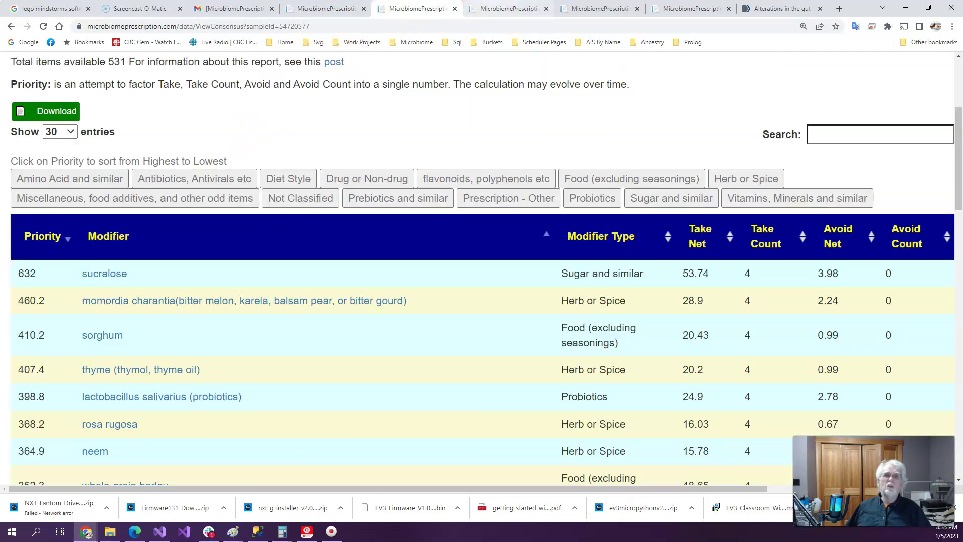
click(501, 9)
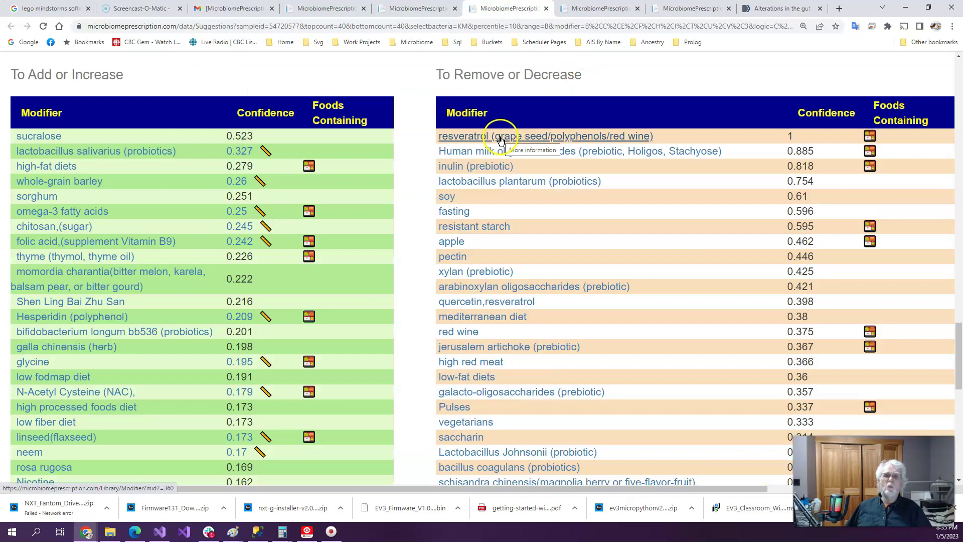
scroll(500, 139, down, 10)
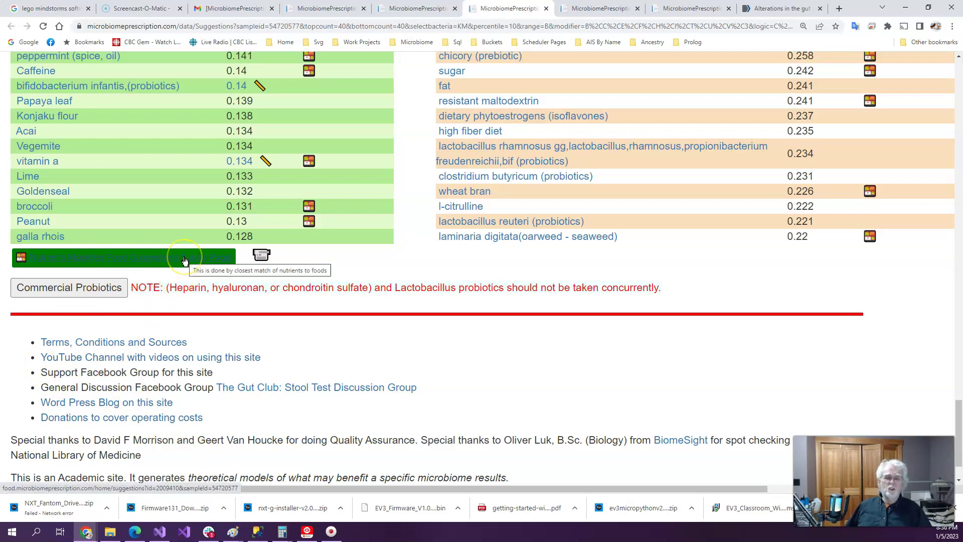
scroll(93, 180, up, 2)
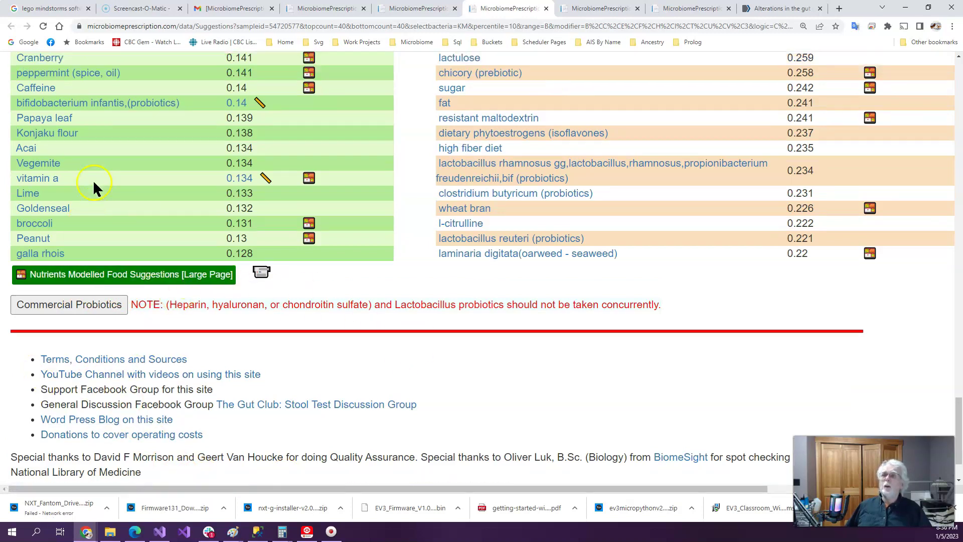
scroll(94, 187, up, 9)
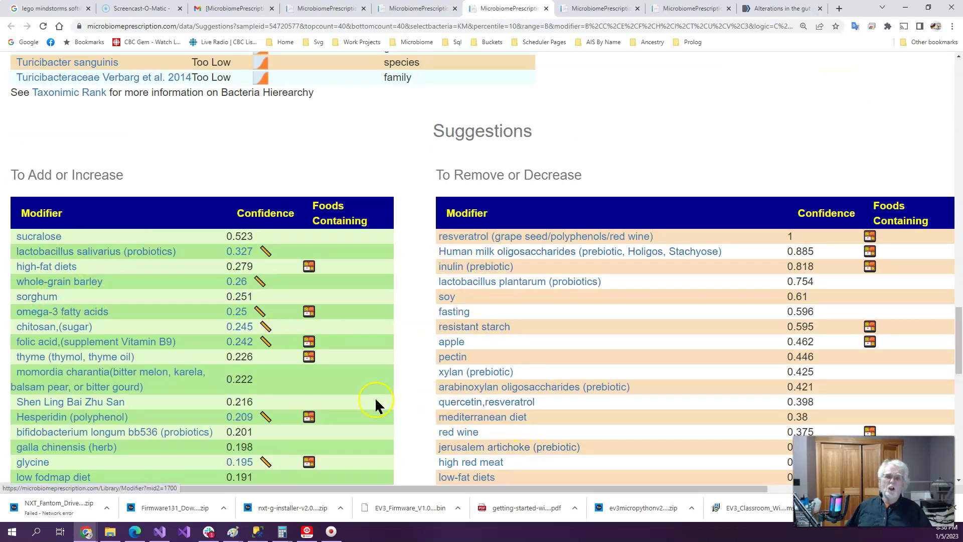
scroll(571, 402, down, 8)
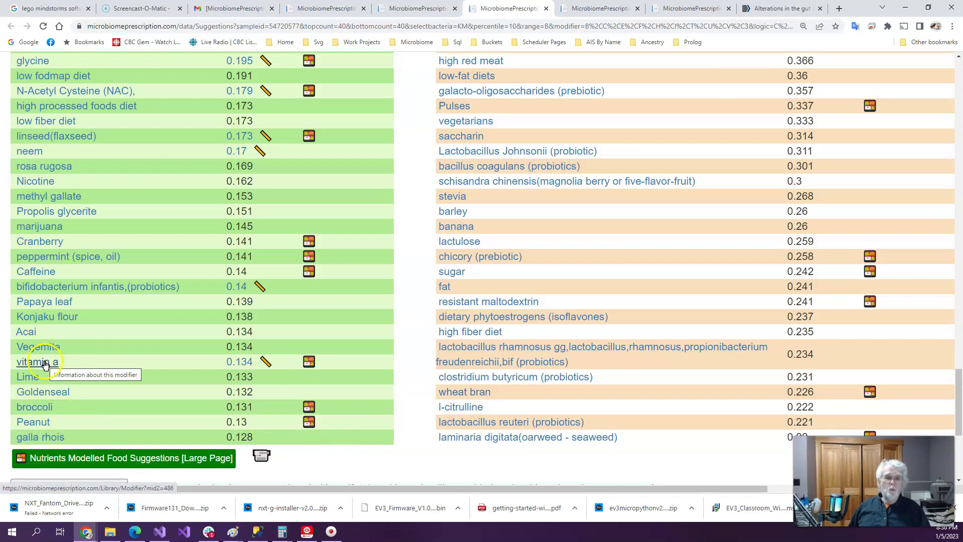
Open the Experimental Food Suggestions ranking 877 foods, led by canned red kidney beans at net 41.4
click(112, 460)
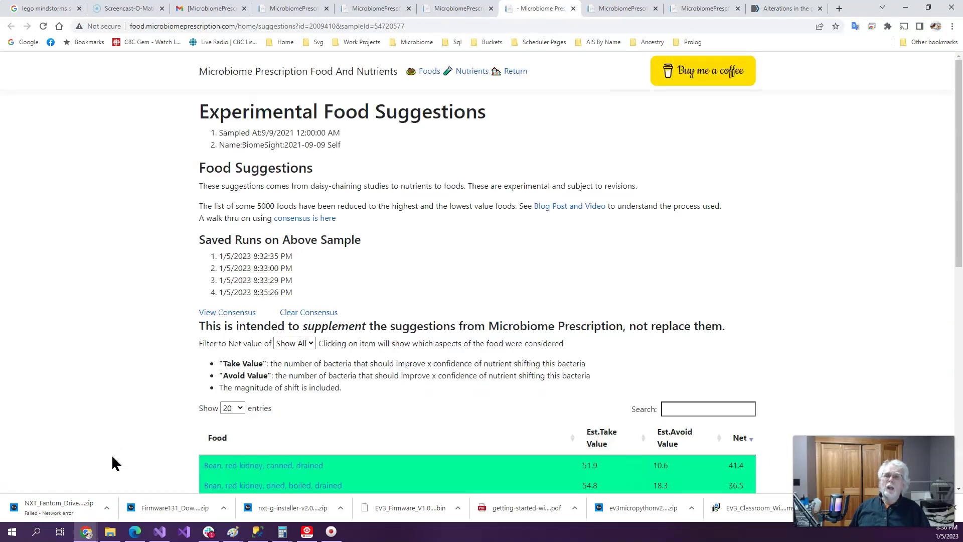
scroll(137, 306, down, 4)
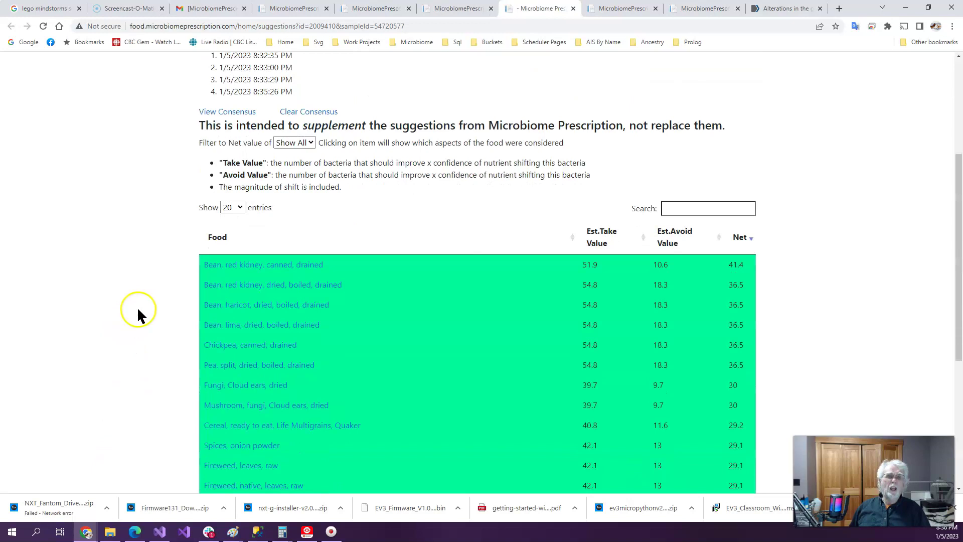
scroll(138, 314, down, 2)
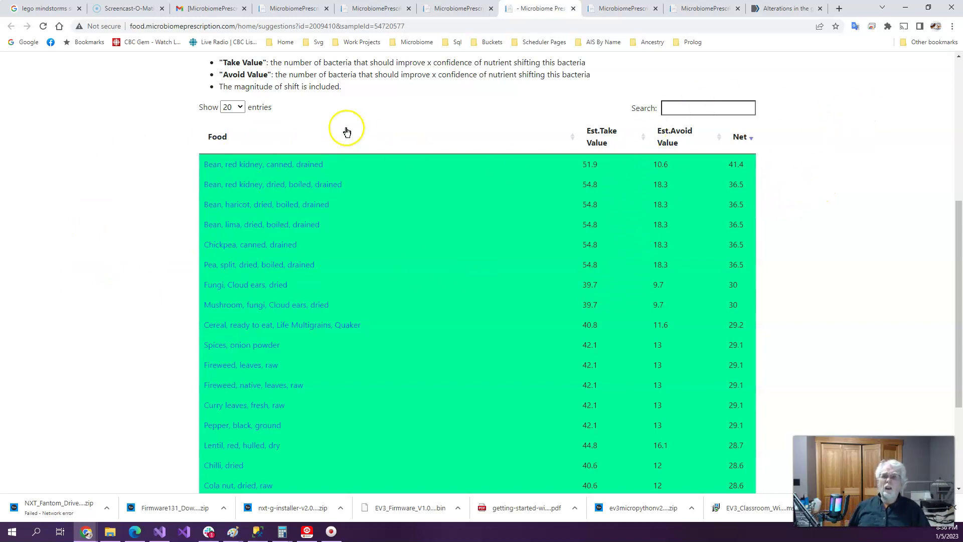
scroll(251, 139, down, 3)
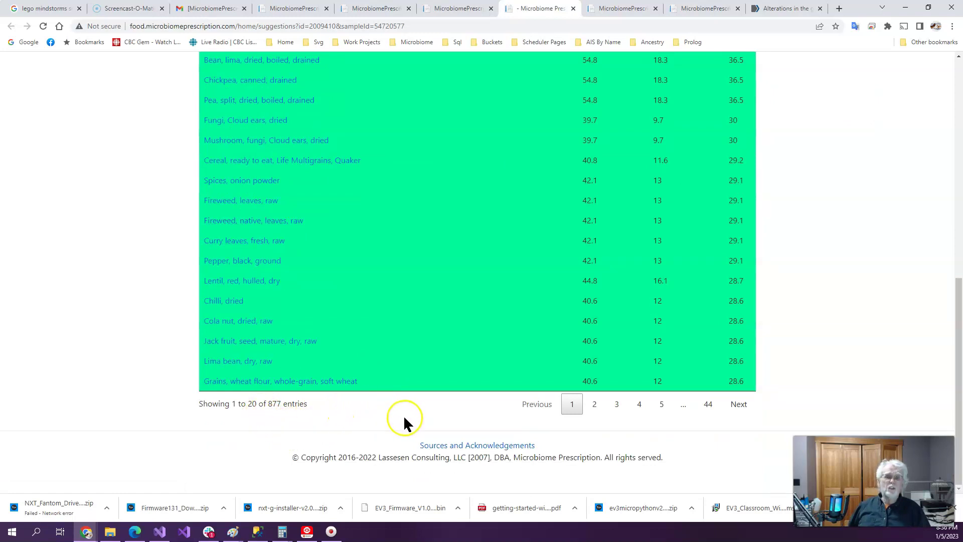
scroll(404, 421, up, 5)
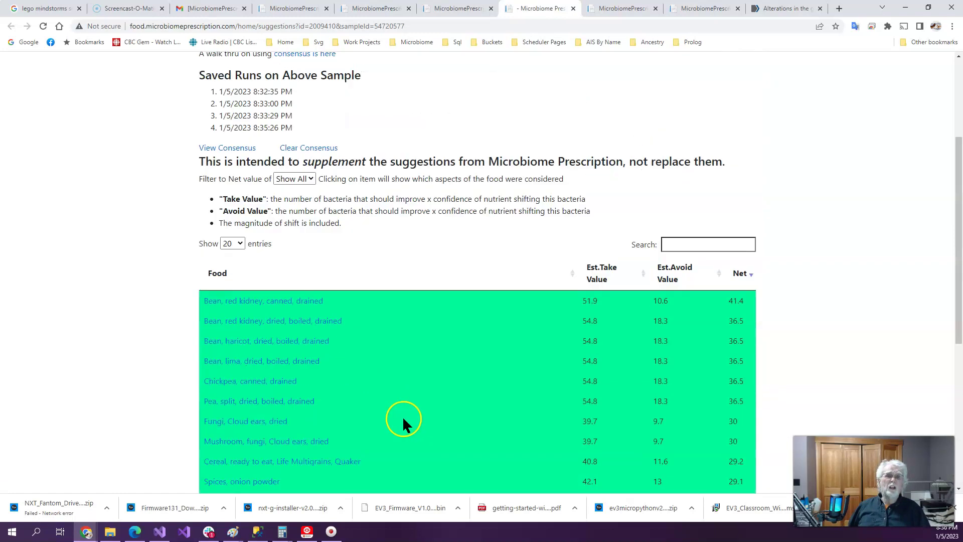
Sort foods ascending by Est.Take Value and inspect the nutrient details of 'Turnip greens, boiled, drained'
click(601, 271)
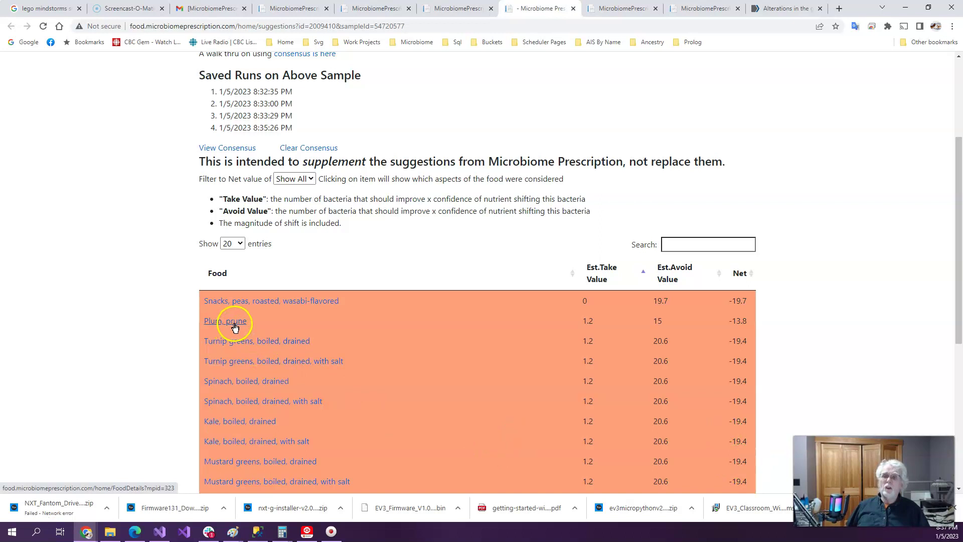
click(234, 342)
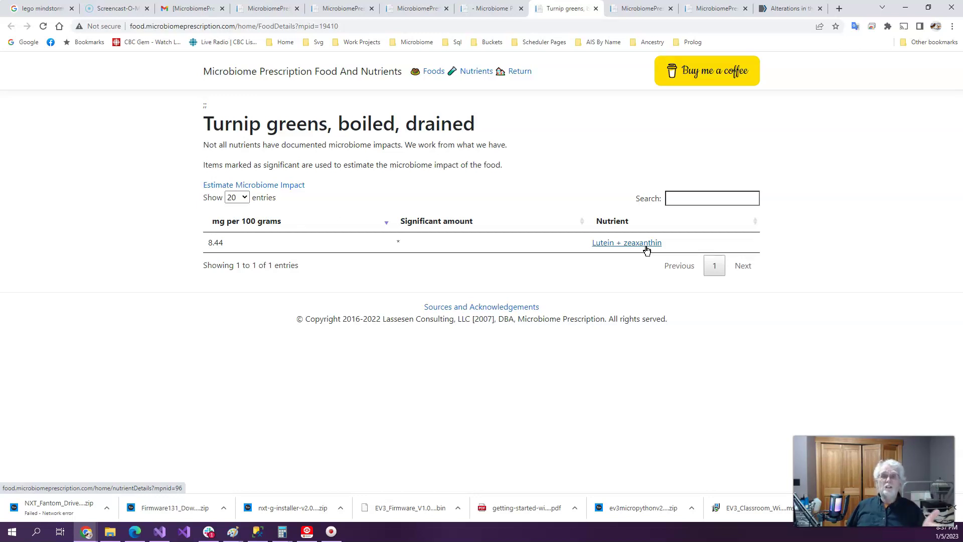
click(498, 9)
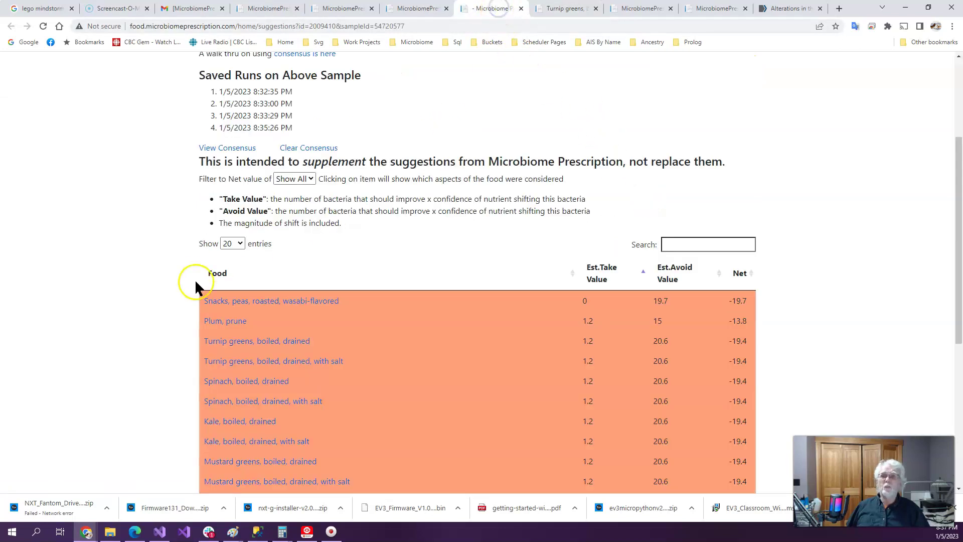
Sort foods descending by take value and open the 'Bean, red kidney, dried, boiled, drained' nutrients
click(603, 273)
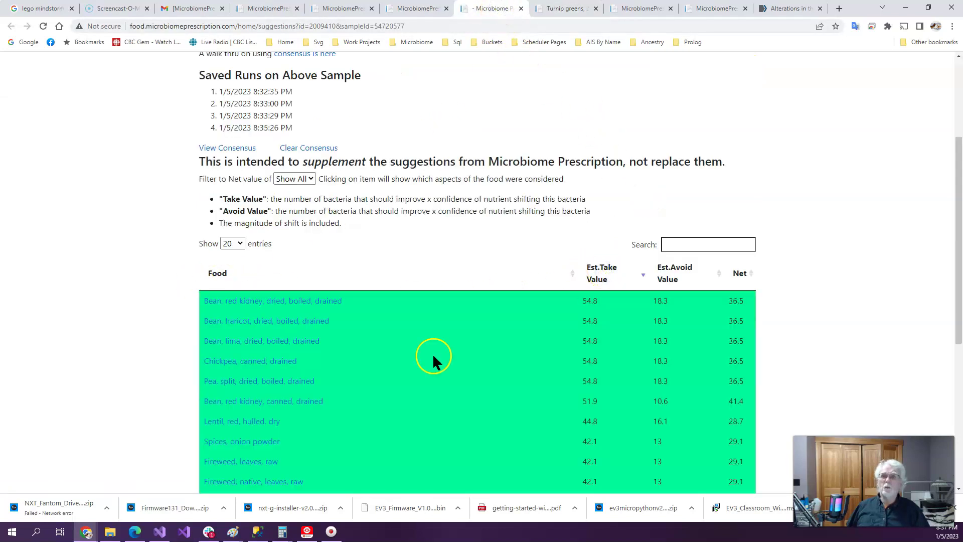
click(272, 301)
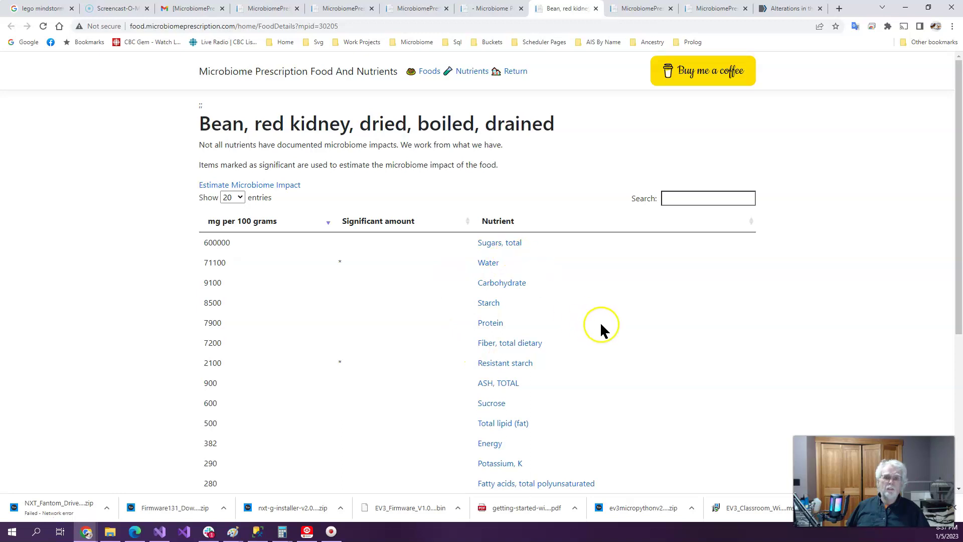
scroll(612, 346, down, 4)
scroll(621, 366, up, 4)
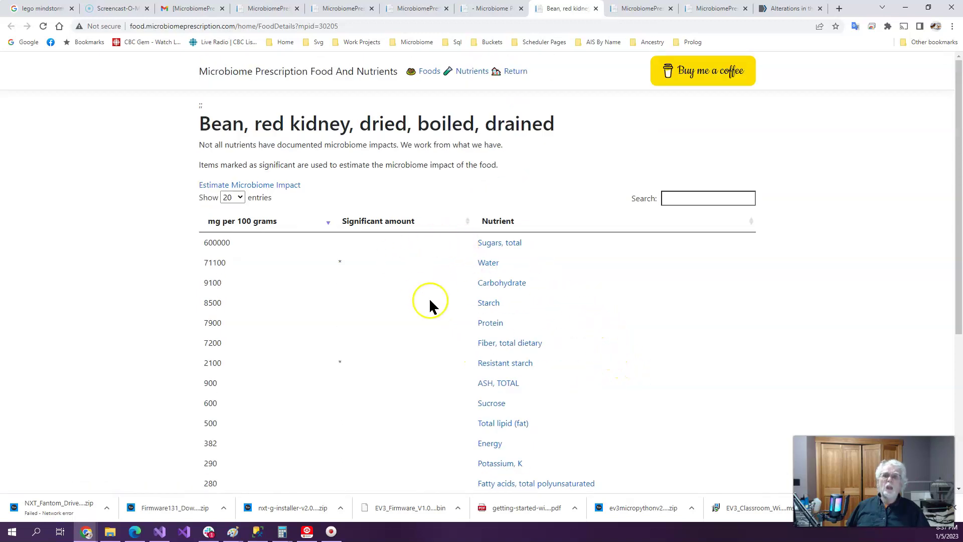
scroll(432, 316, down, 5)
scroll(355, 297, up, 5)
Sort the nutrients so significant ones, water and resistant starch, come first
click(389, 222)
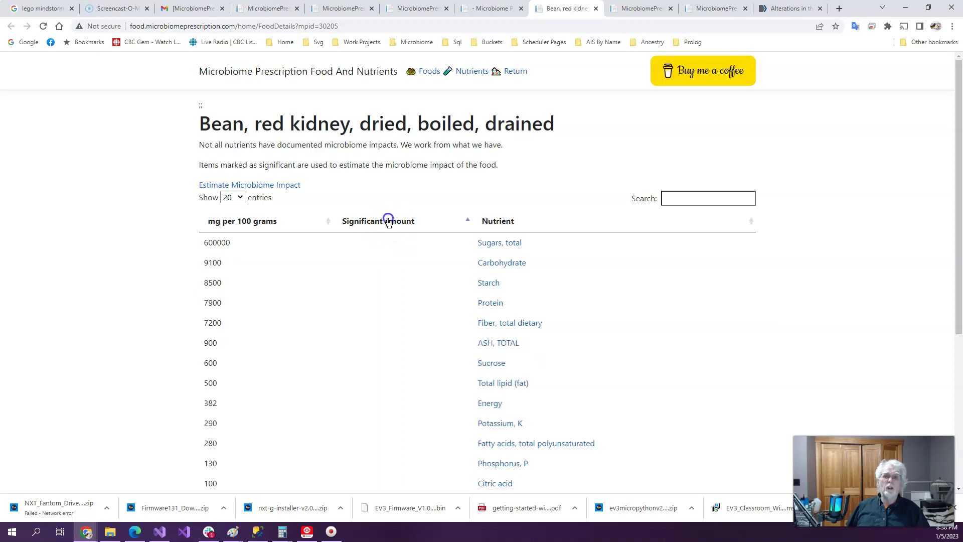
click(388, 222)
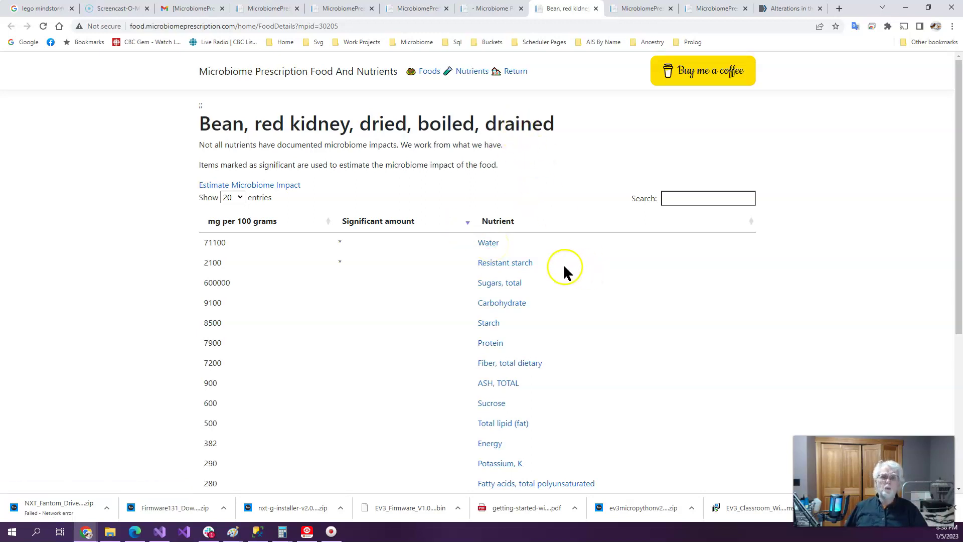
click(480, 7)
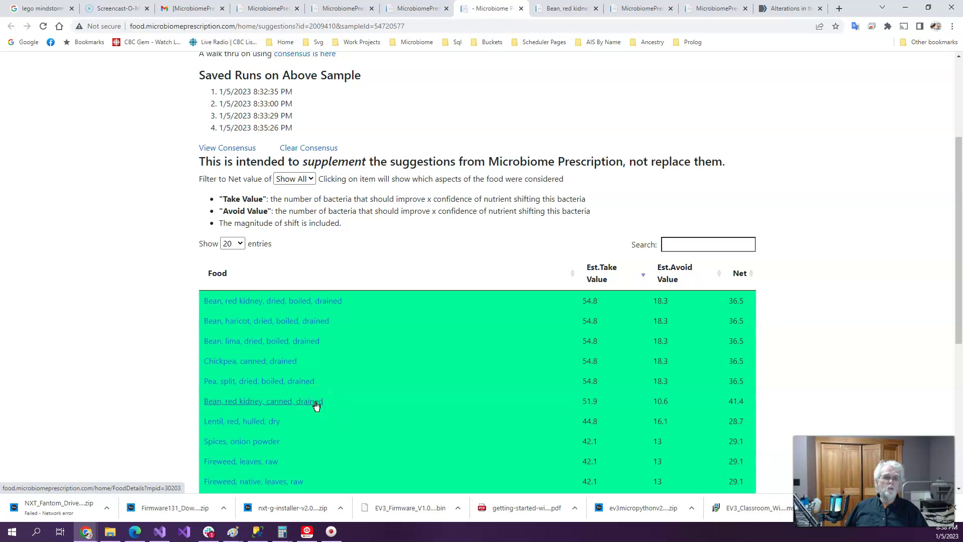
Open canned, drained red kidney bean nutrients with water, resistant starch, stachyose, chloride and tin first
click(315, 403)
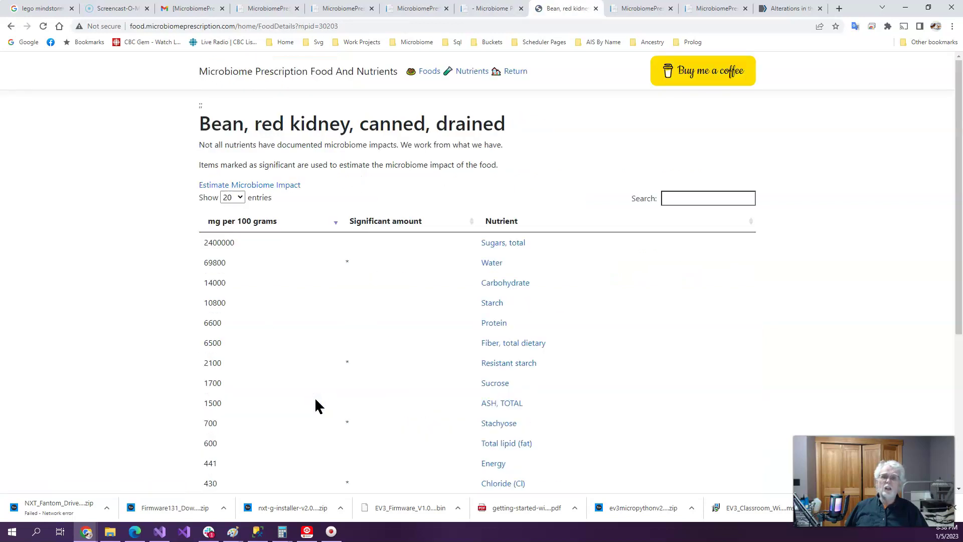
click(397, 234)
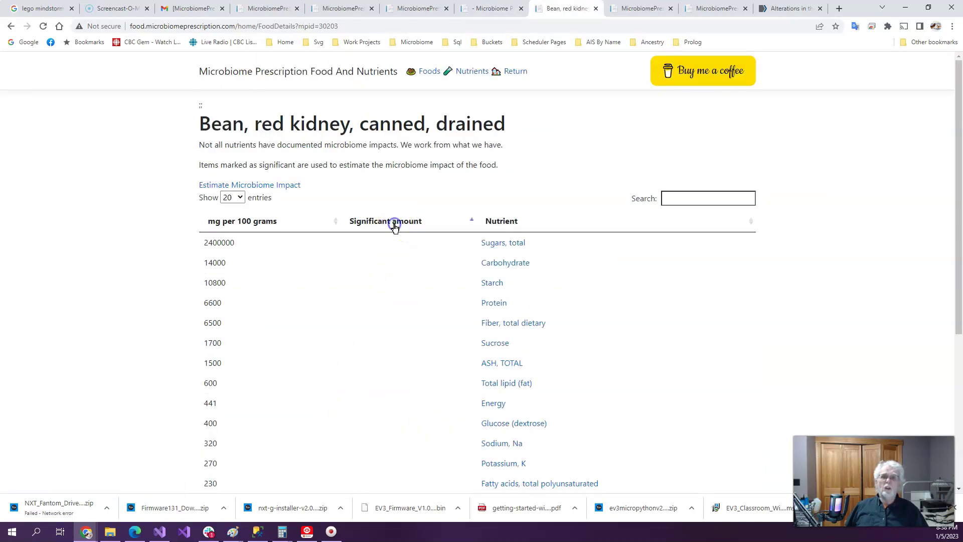
click(396, 232)
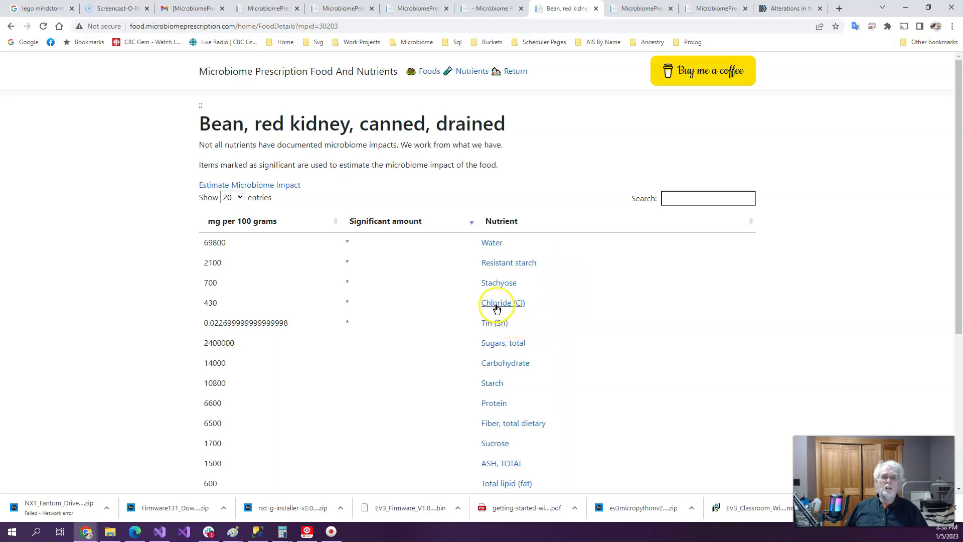
click(515, 285)
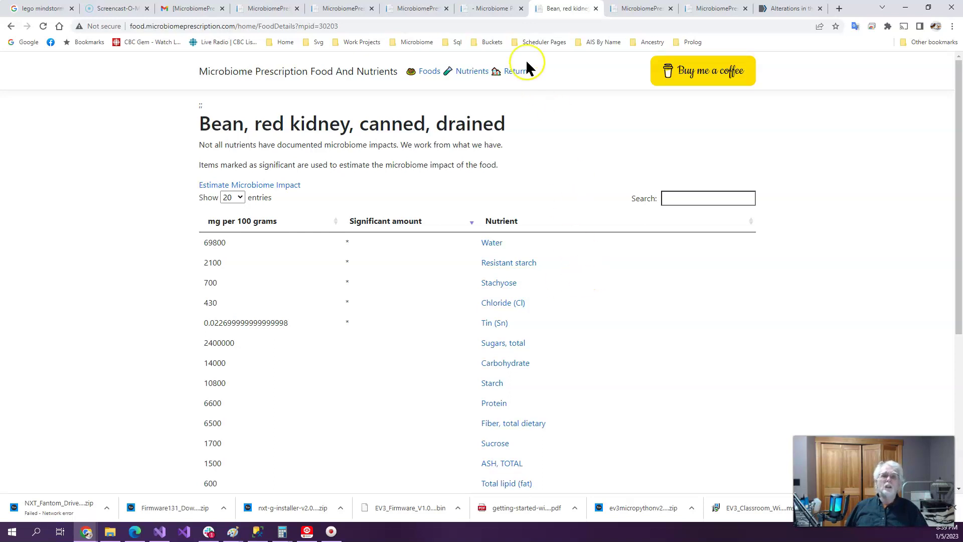
Filter the food suggestions list to net value 25.5, leaving maize-flour pasta and black quinoa
click(486, 7)
click(284, 287)
scroll(176, 261, down, 4)
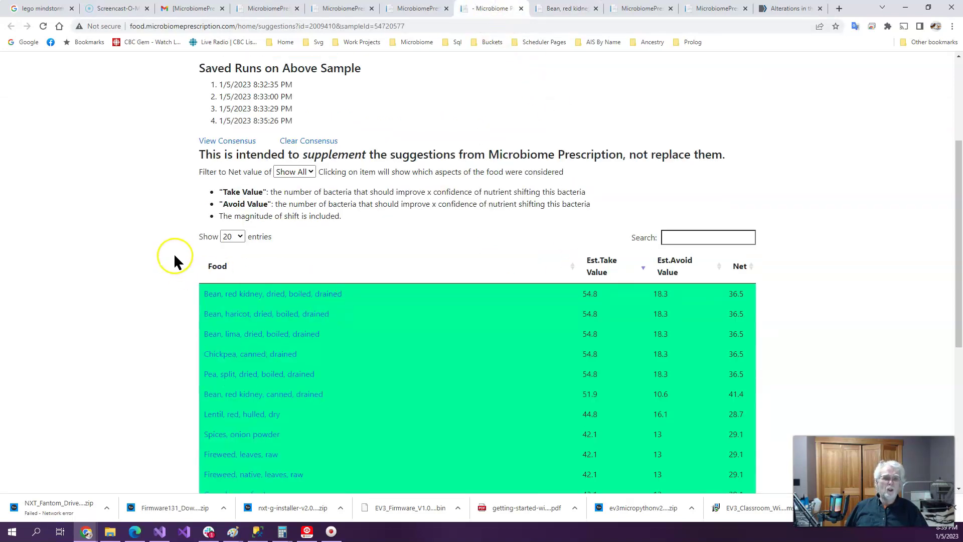
click(274, 284)
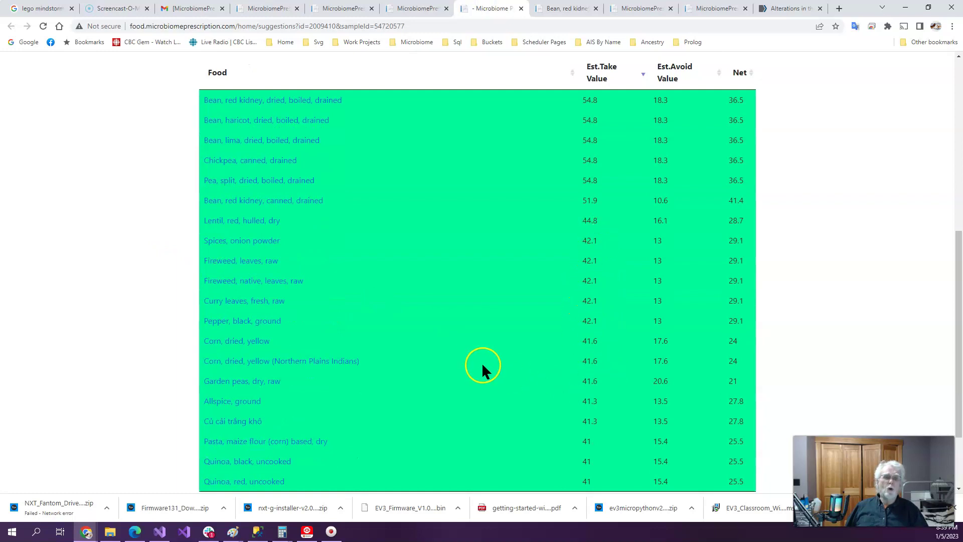
scroll(482, 370, down, 2)
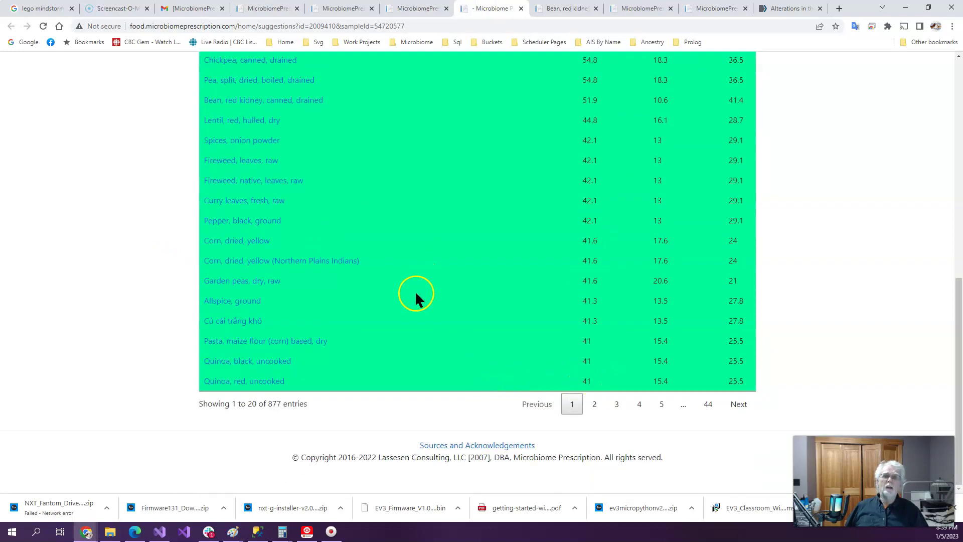
scroll(407, 296, up, 9)
click(308, 344)
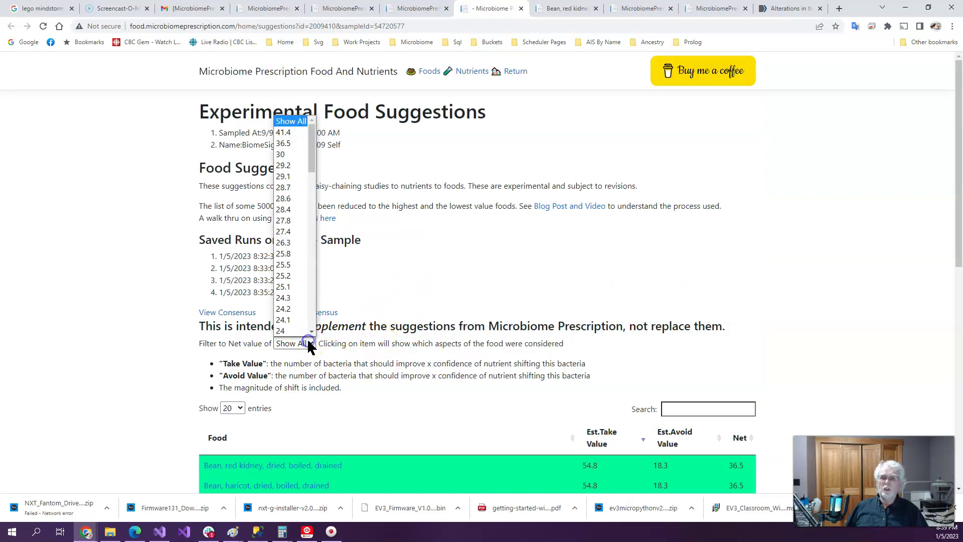
click(284, 265)
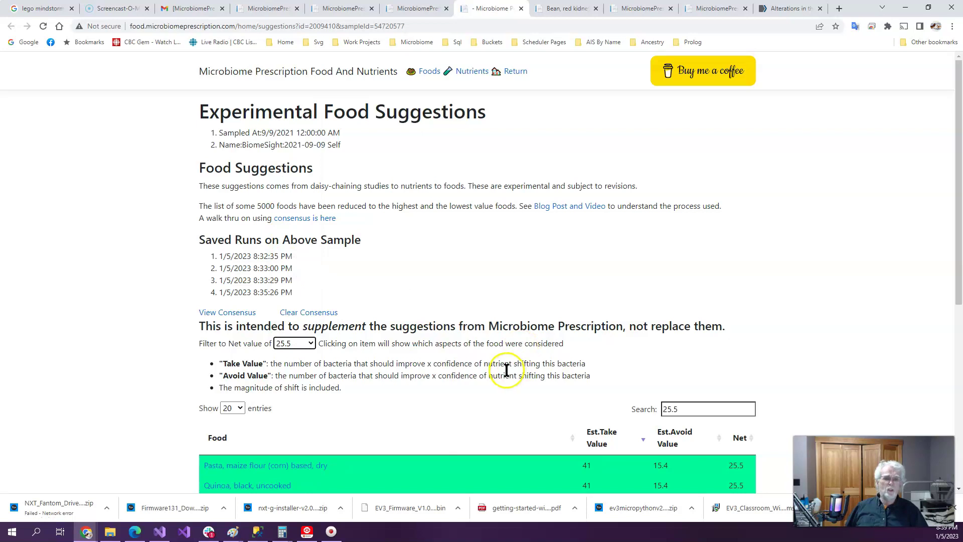
scroll(452, 376, down, 4)
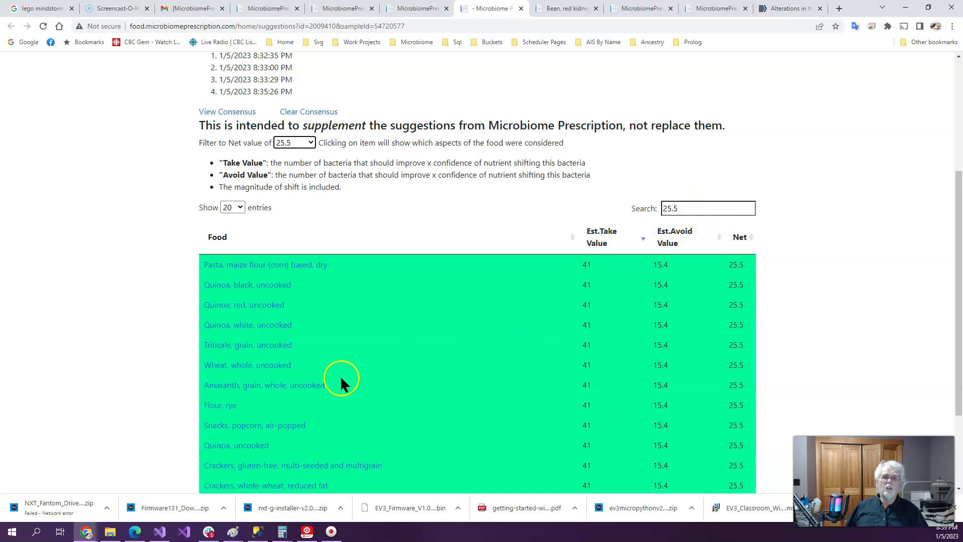
Open the Flour, rye nutrient details and sort by Significant amount, descending
click(224, 405)
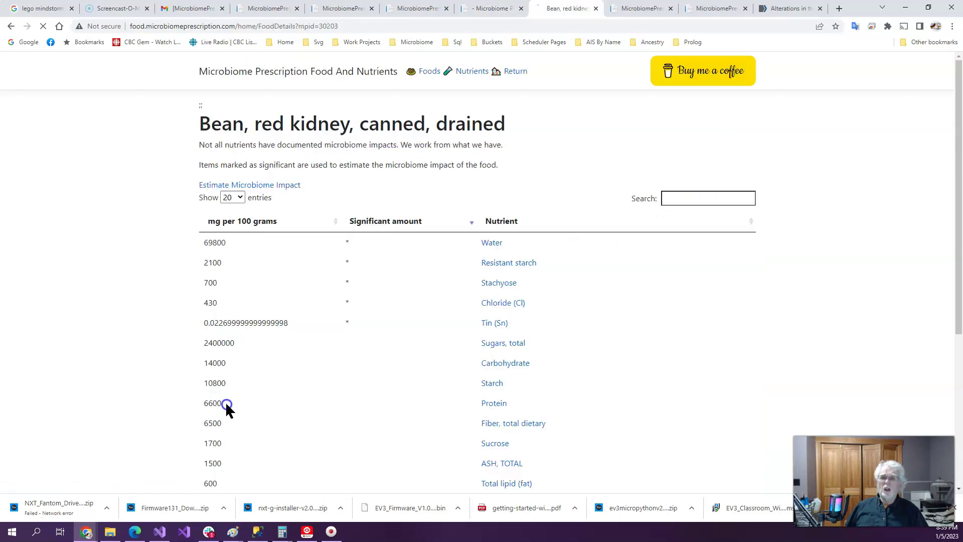
click(376, 216)
click(376, 217)
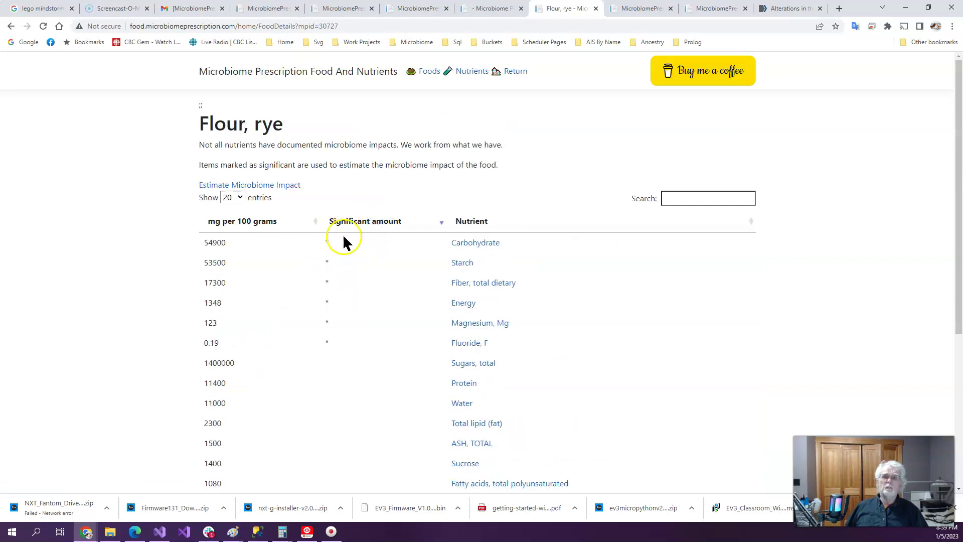
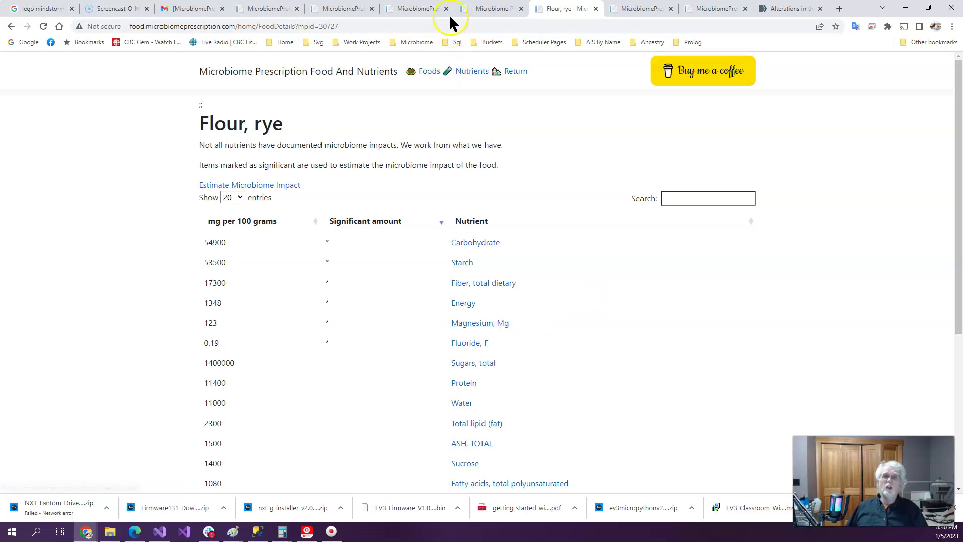
Return to the '- Microbiome' tab showing food suggestions filtered to net value 25.5
click(485, 9)
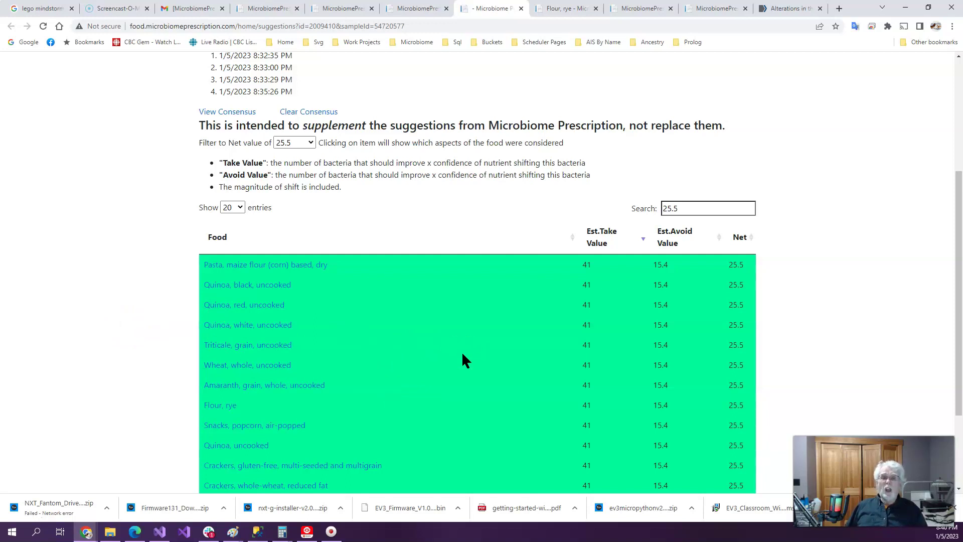
Sort the 13 foods at net value 25.5 by the Net column
scroll(467, 353, down, 3)
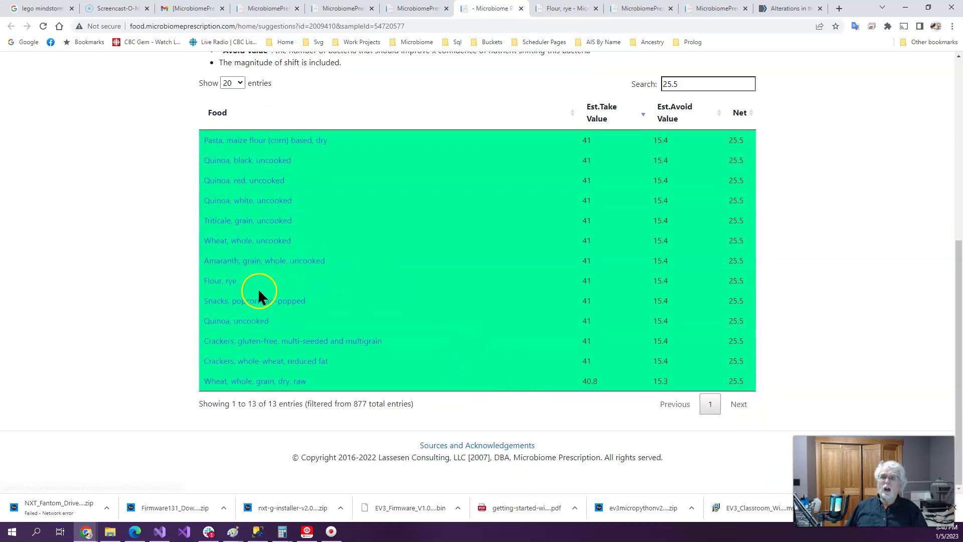
click(266, 235)
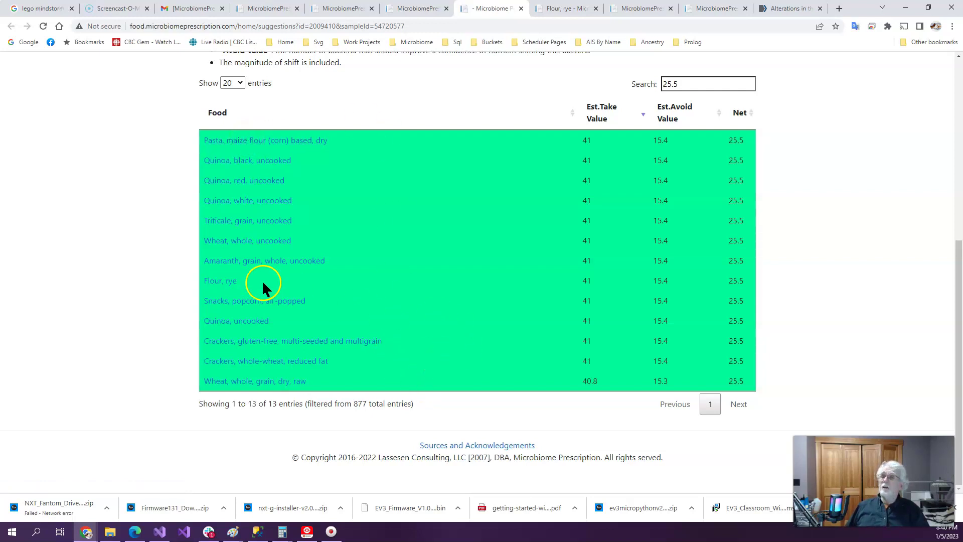
click(740, 114)
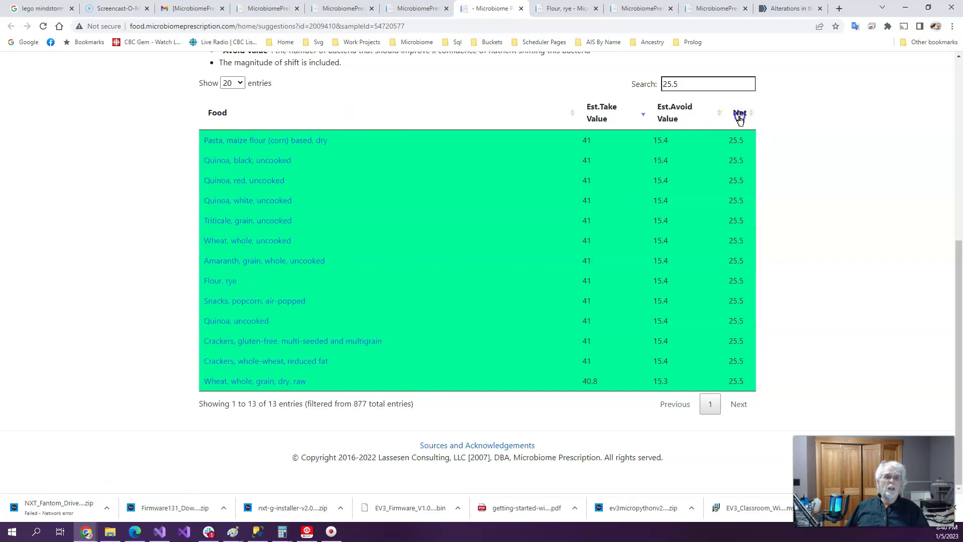
scroll(443, 176, up, 5)
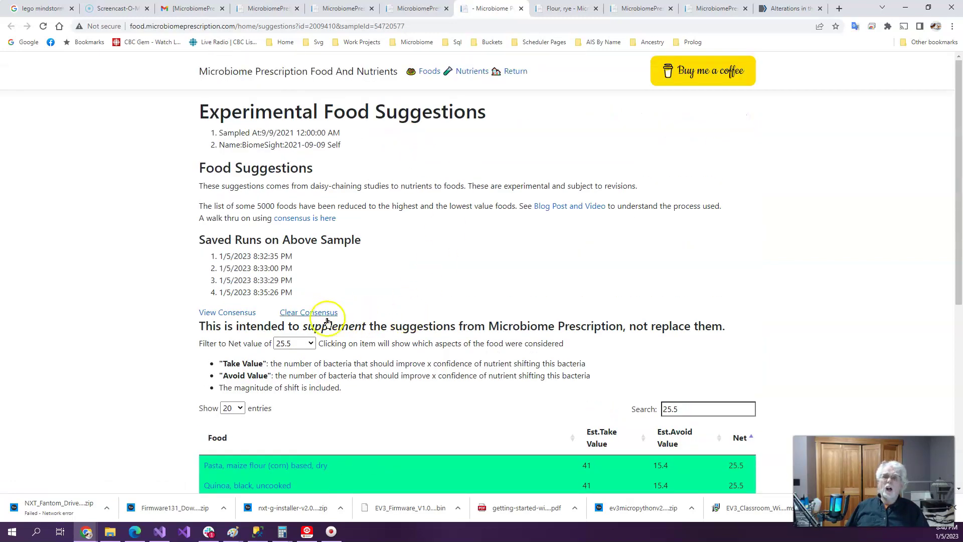
click(312, 342)
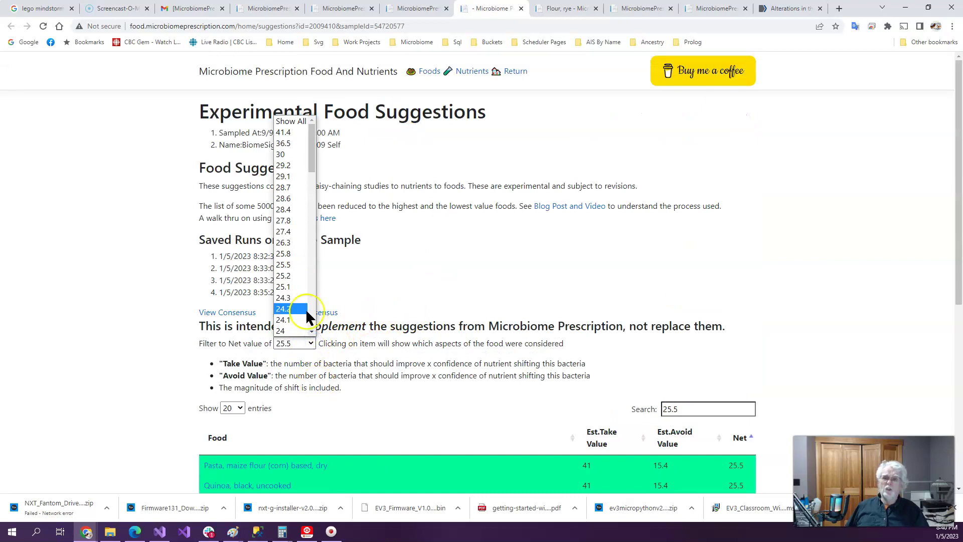
Filter the food suggestions to net value -18.5
scroll(305, 308, down, 10)
click(287, 242)
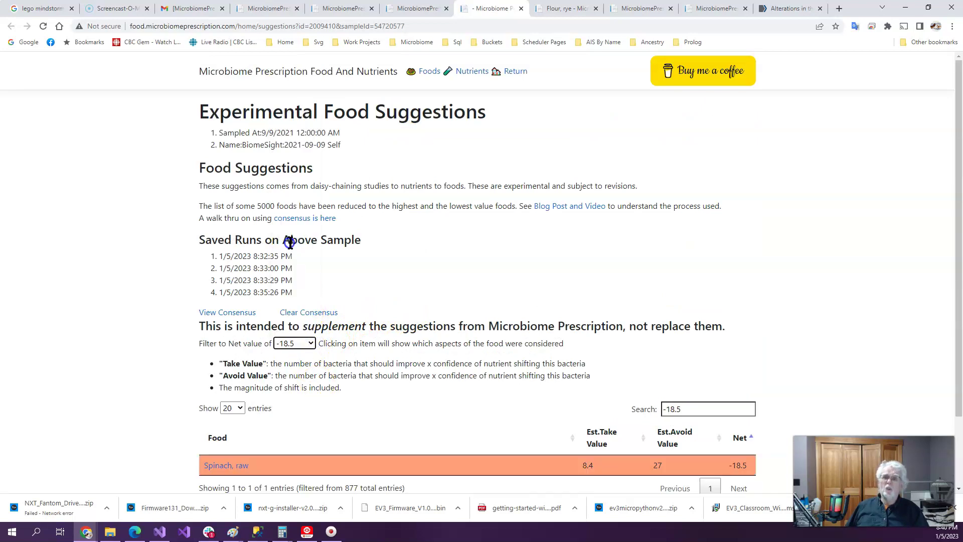
scroll(453, 298, down, 2)
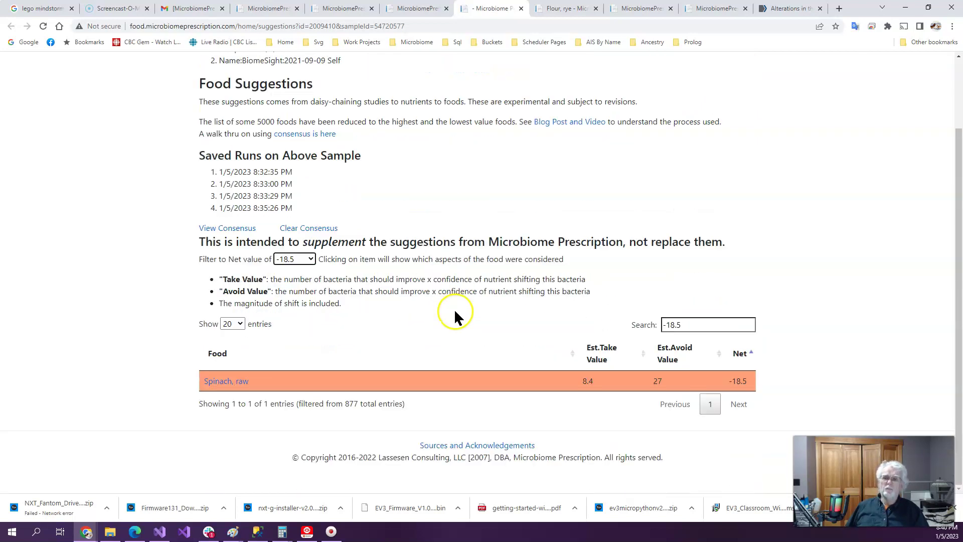
Open the Spinach, raw nutrient details, sorted by Significant amount descending
click(243, 386)
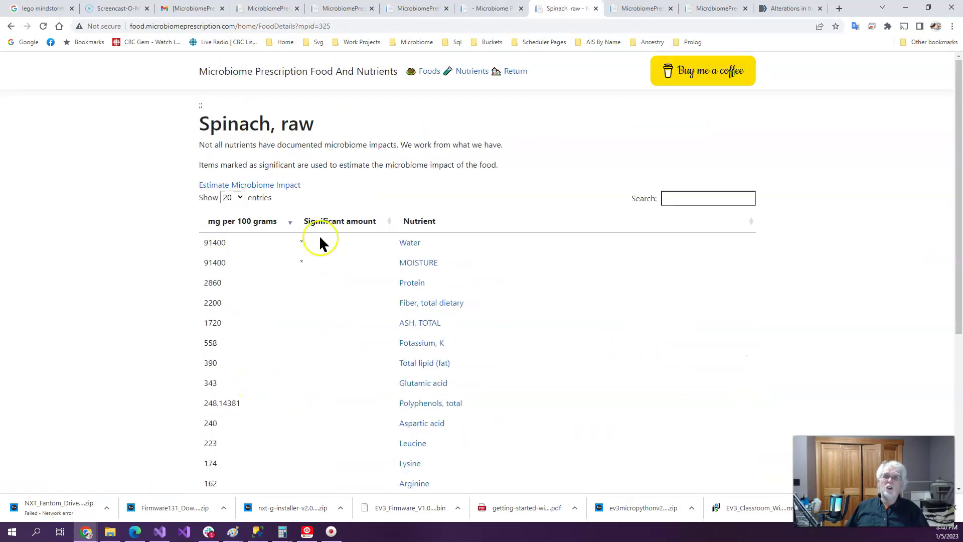
click(337, 222)
click(337, 221)
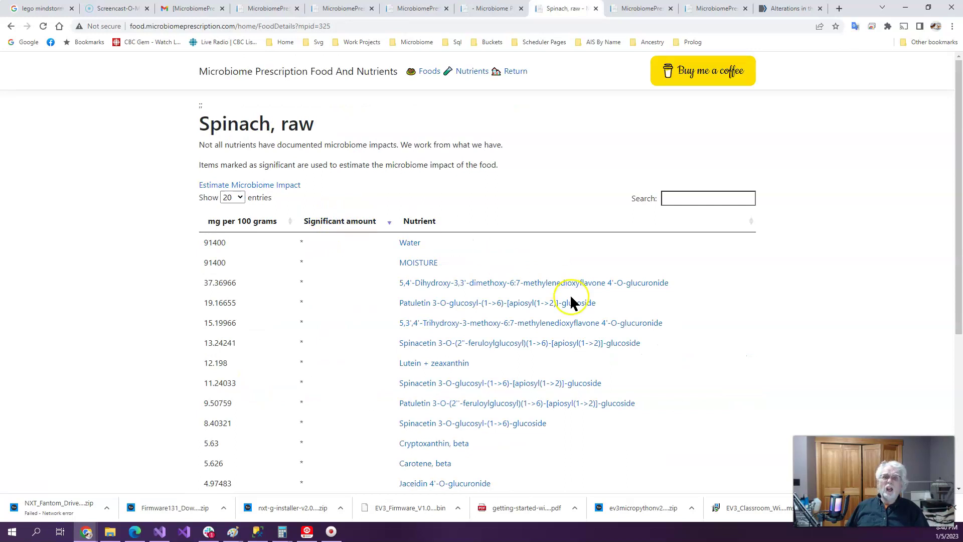
scroll(765, 381, down, 2)
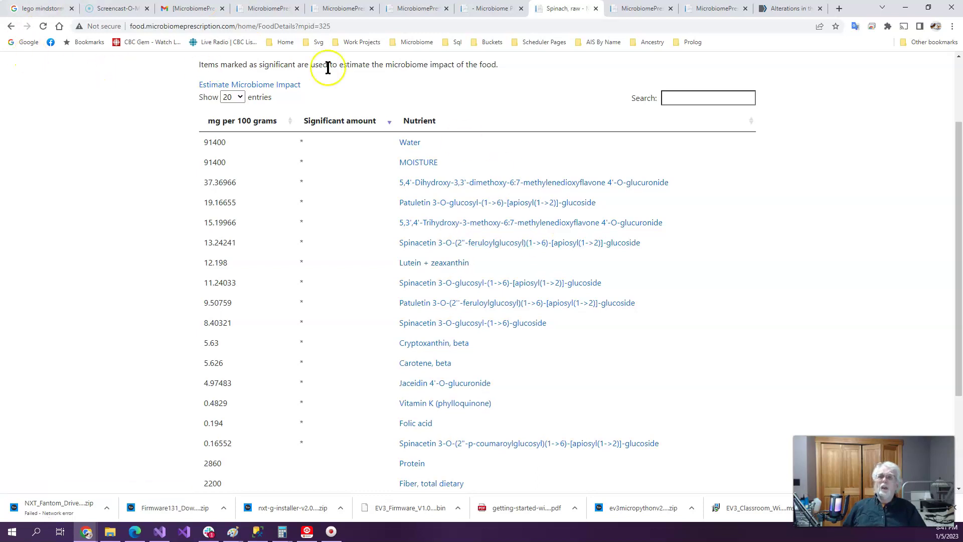
Open Nutrients Modified Food Suggestions (Large Page) and view the consensus, topped by haricot beans at 68.33
click(637, 12)
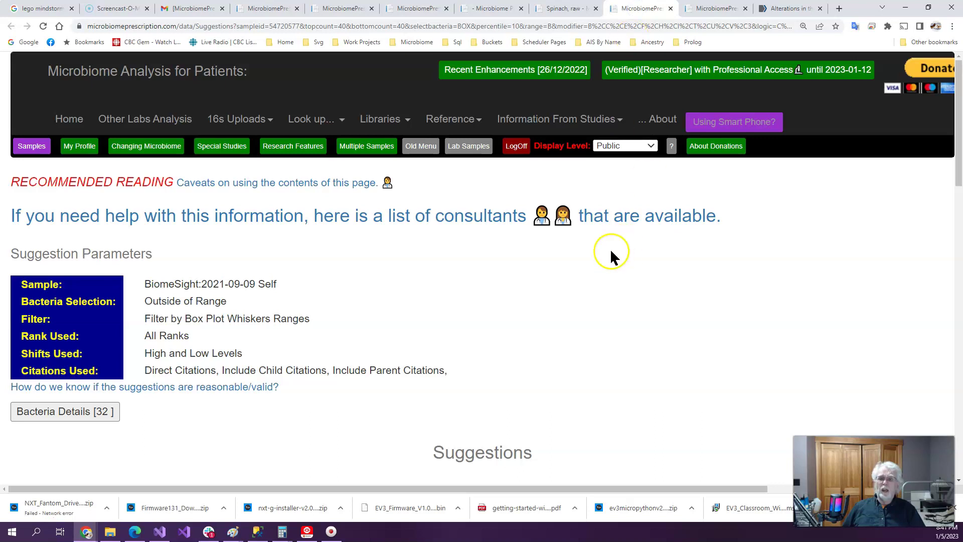
scroll(607, 266, down, 10)
scroll(599, 286, down, 15)
click(148, 198)
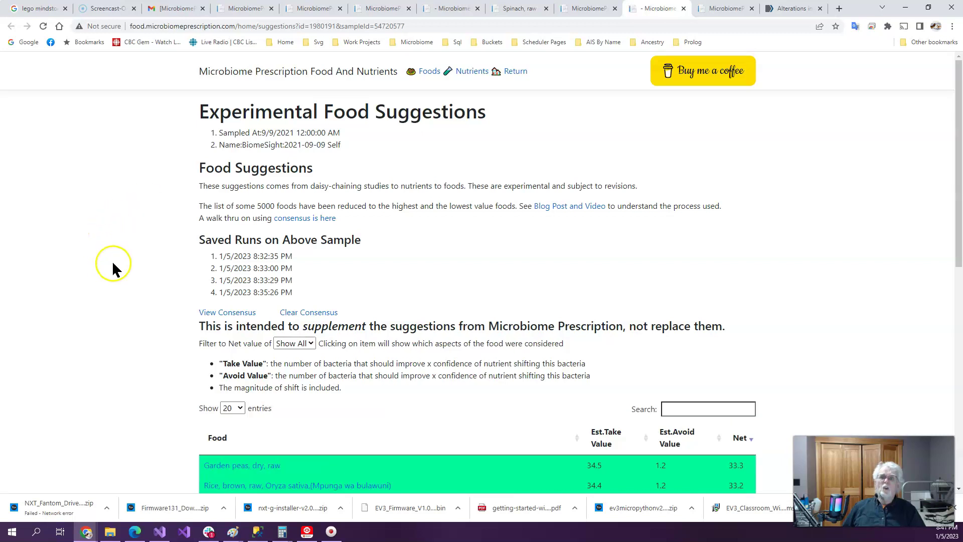
scroll(148, 206, down, 2)
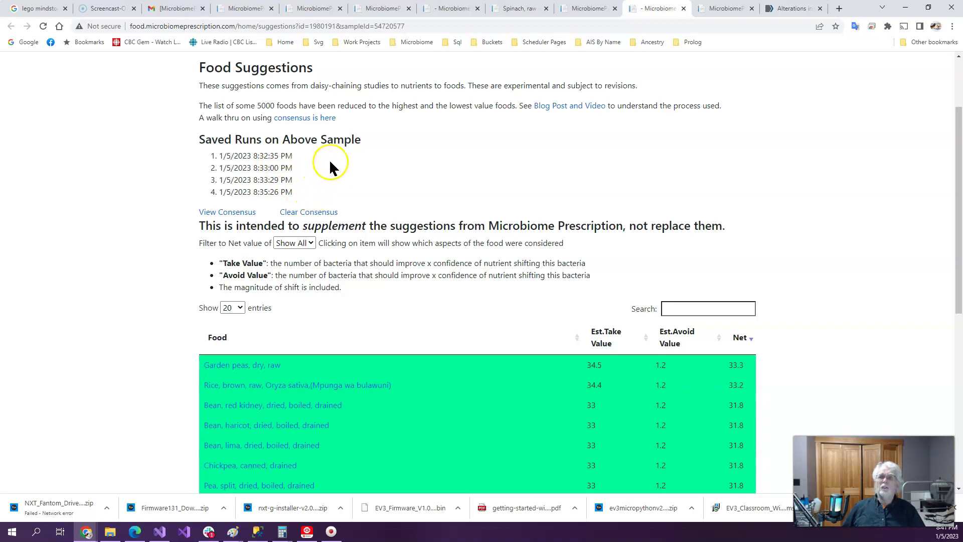
click(238, 213)
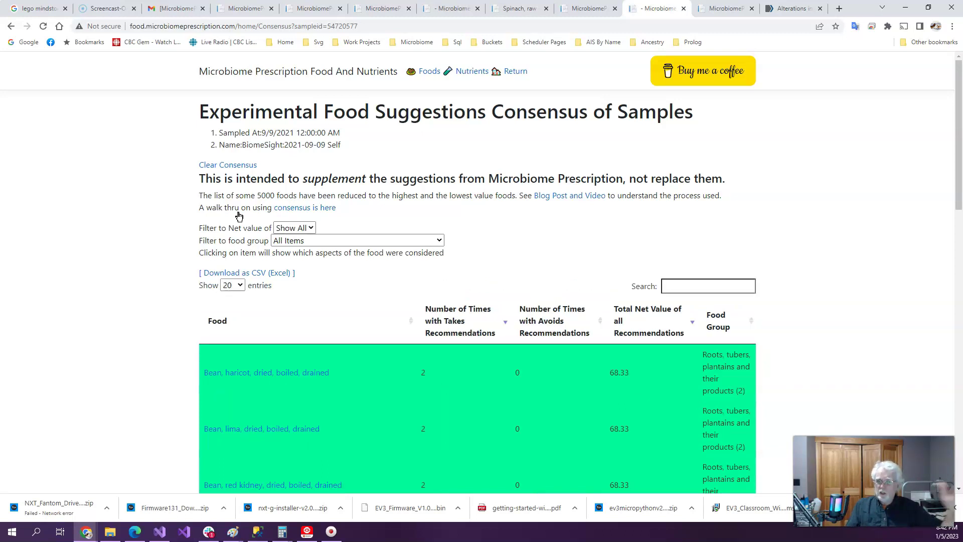
scroll(822, 301, down, 2)
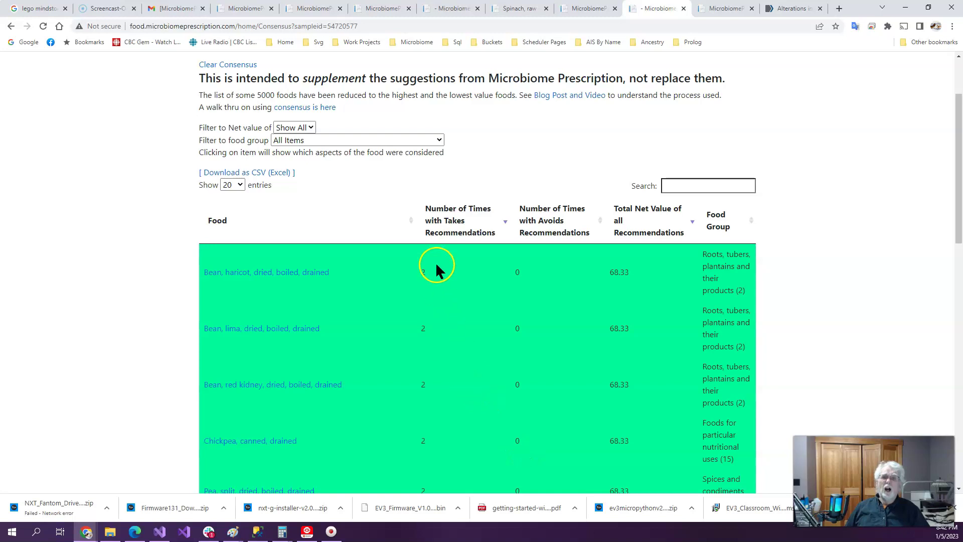
click(452, 236)
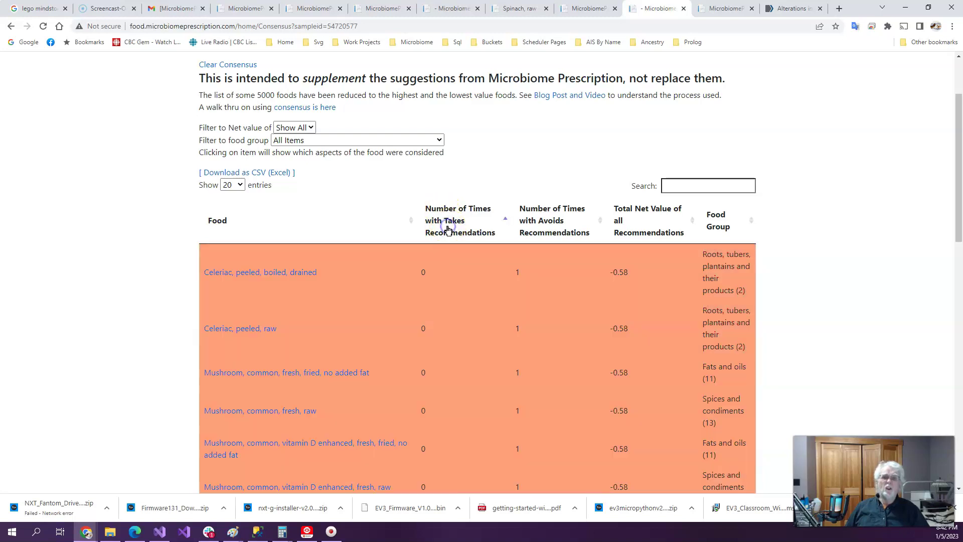
click(453, 234)
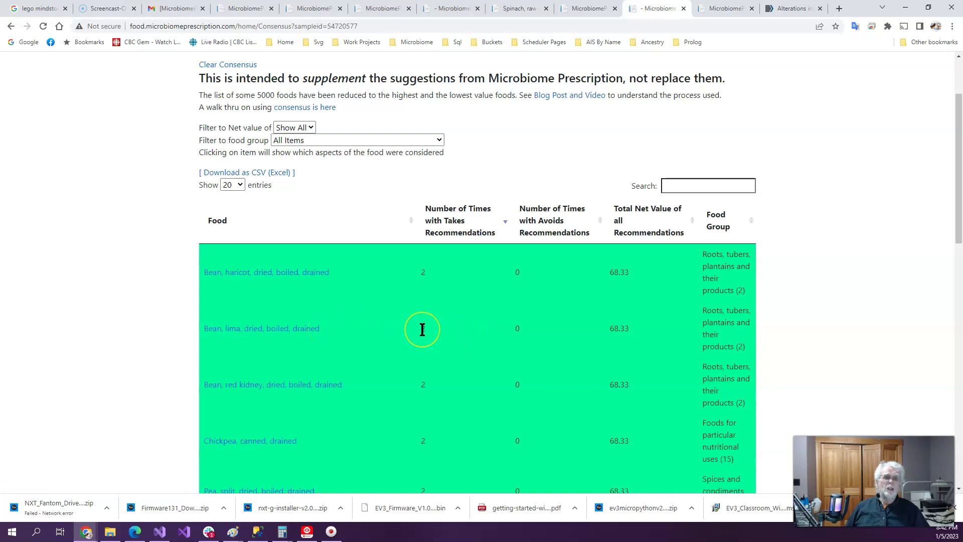
scroll(434, 333, down, 6)
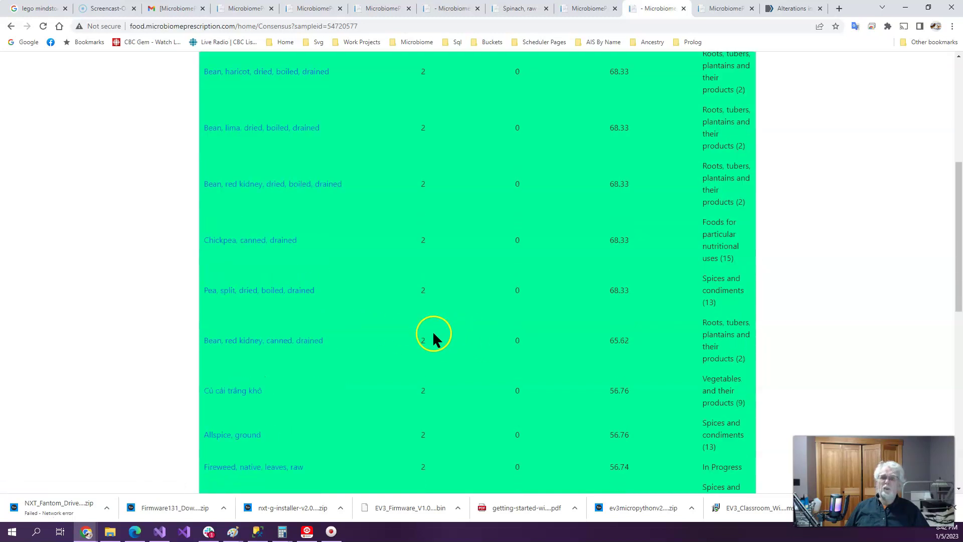
scroll(439, 343, down, 2)
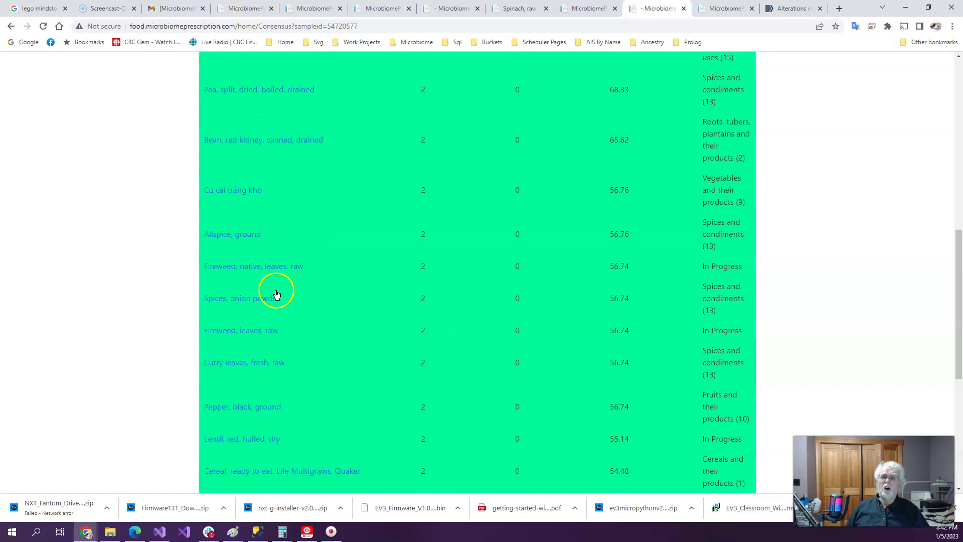
scroll(464, 295, down, 1)
scroll(435, 367, down, 6)
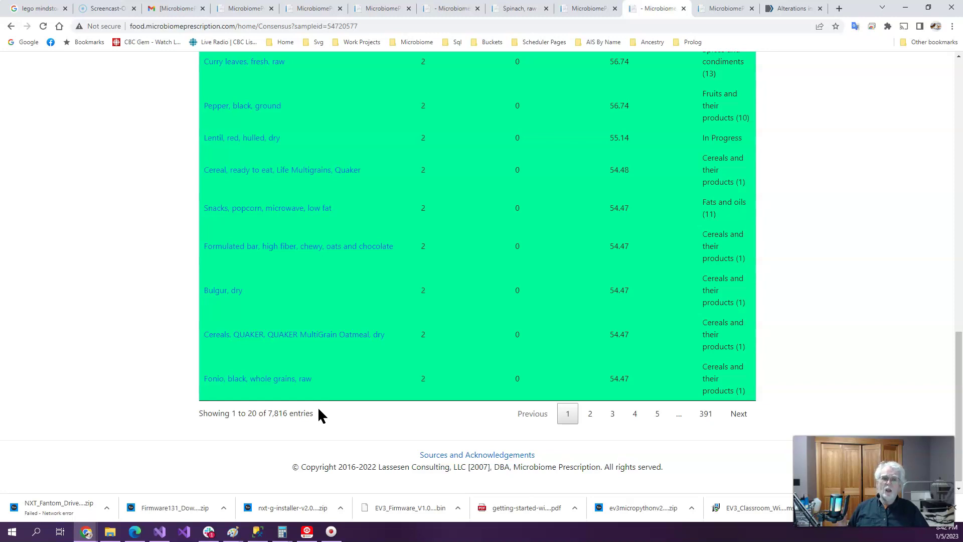
click(322, 417)
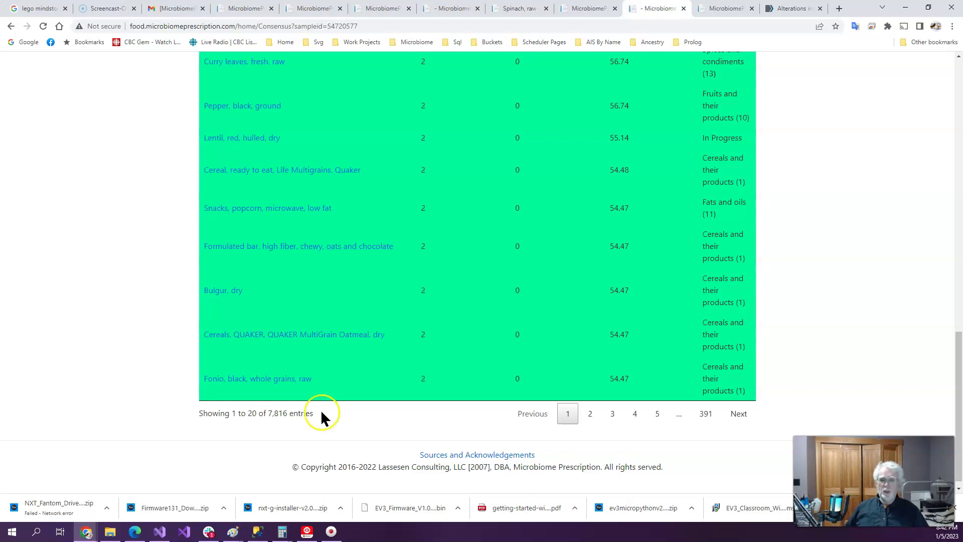
scroll(321, 416, up, 20)
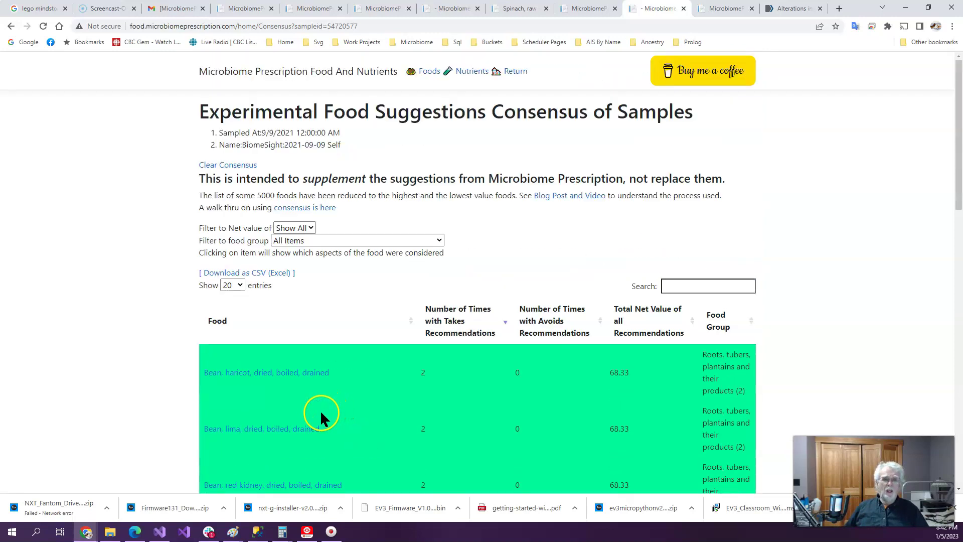
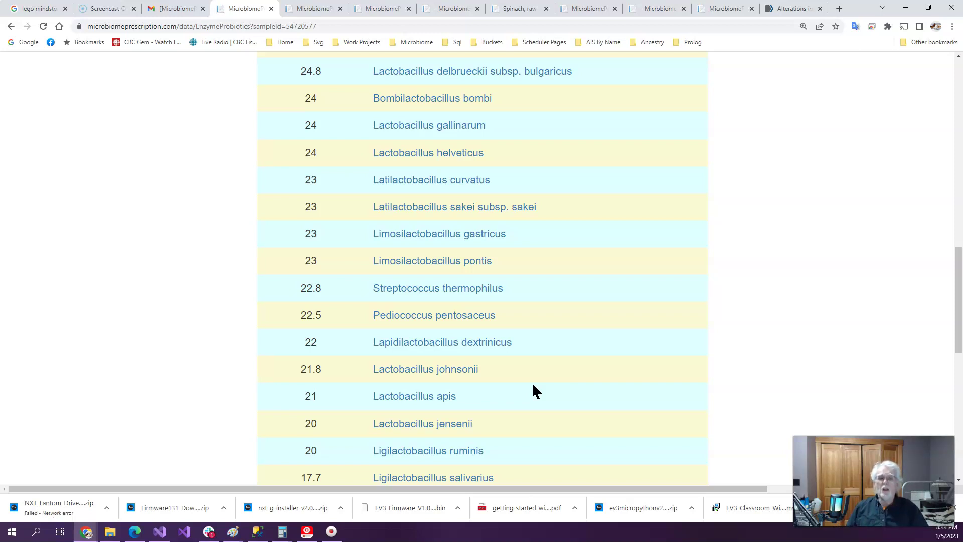
Scroll back to the top of the KEGG Enzymes probiotics list, headed by Paucilactobacillus nenjiangensis at 30
scroll(463, 383, up, 15)
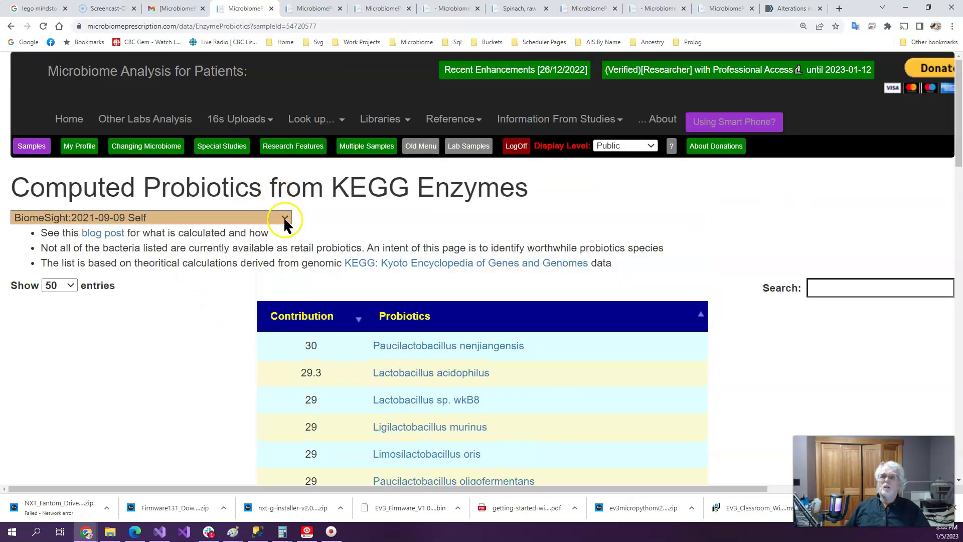
Browse the Changing Microbiome page's suggestion sections, then move on to Special Studies
click(166, 149)
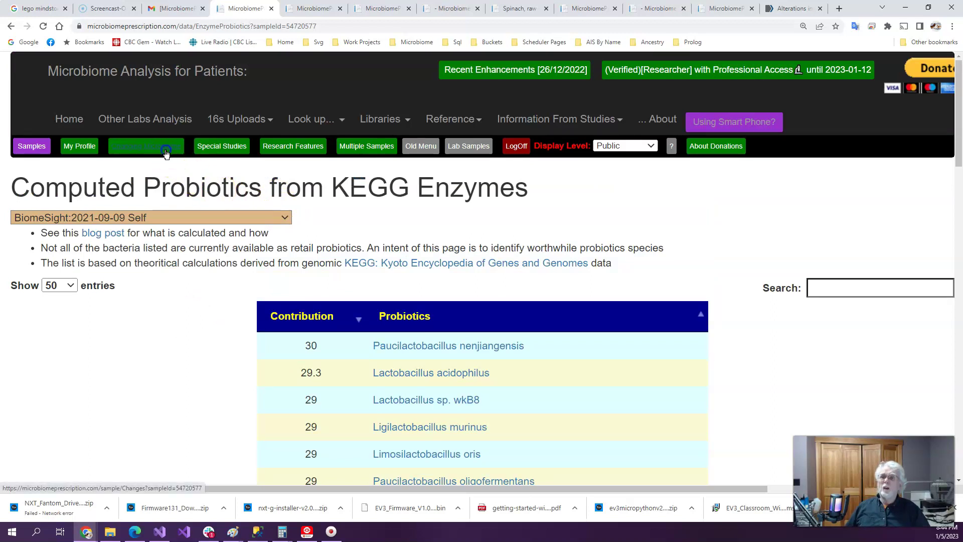
scroll(767, 360, down, 8)
scroll(766, 358, down, 6)
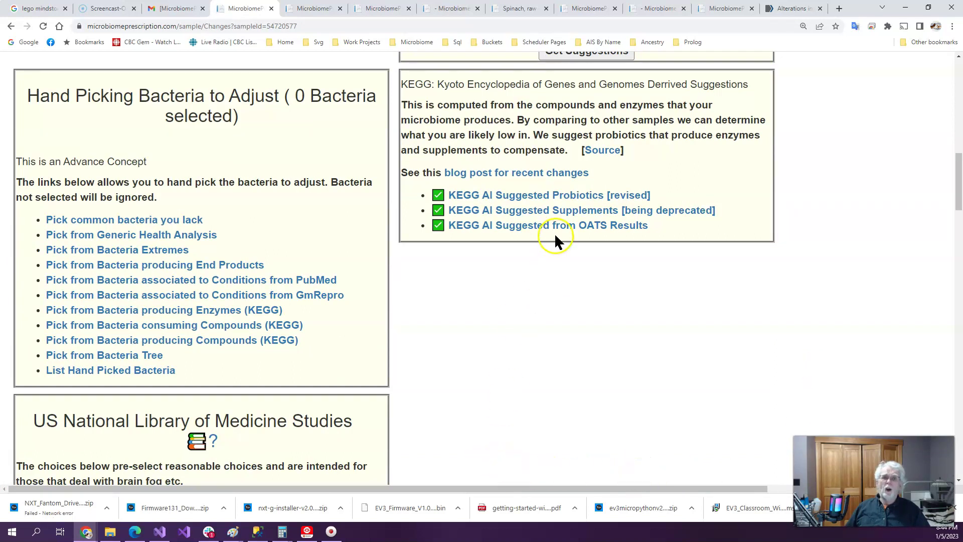
scroll(547, 288, down, 4)
scroll(551, 286, down, 2)
scroll(551, 286, up, 2)
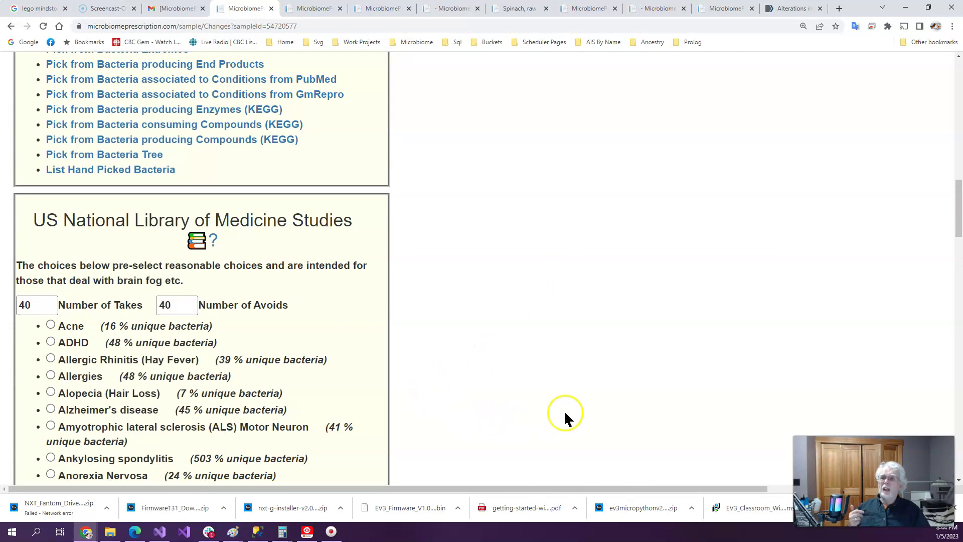
scroll(482, 390, down, 1)
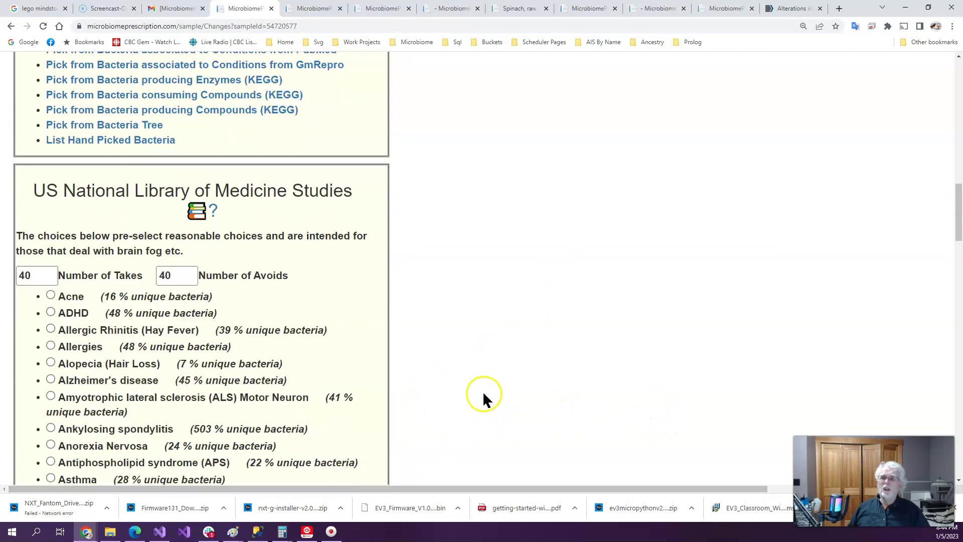
scroll(482, 390, down, 3)
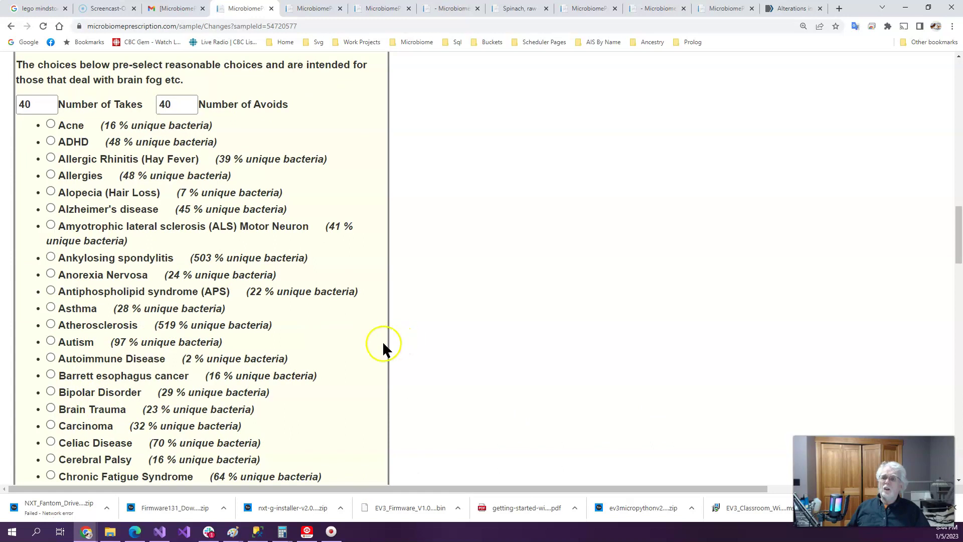
scroll(599, 309, up, 8)
scroll(592, 311, up, 15)
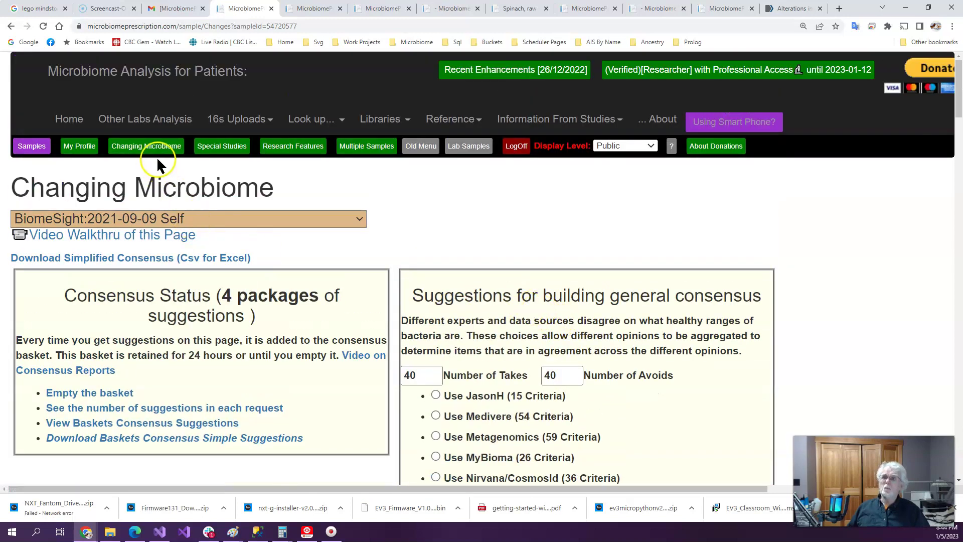
click(237, 152)
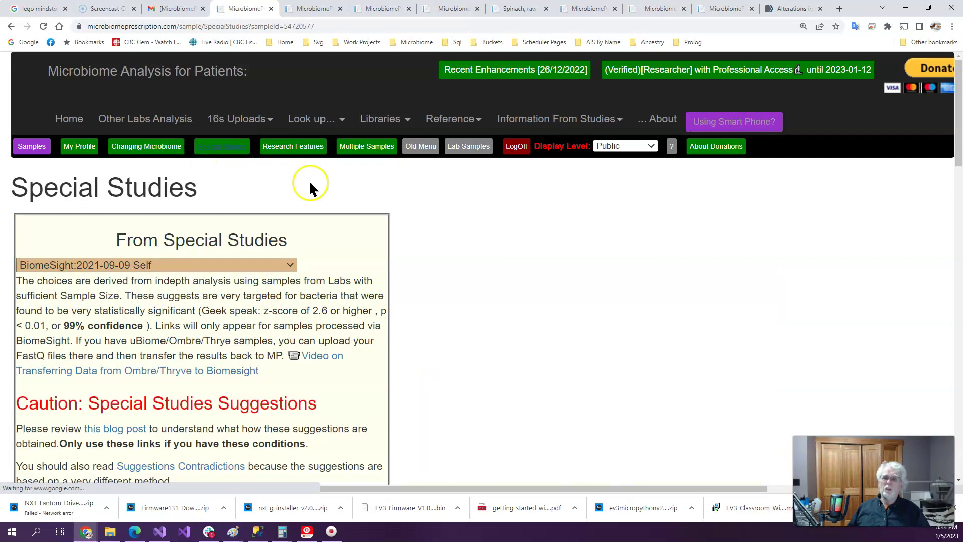
Pick the '21 % match ME/CFS without IBS' special study and get its suggestions
scroll(567, 316, down, 13)
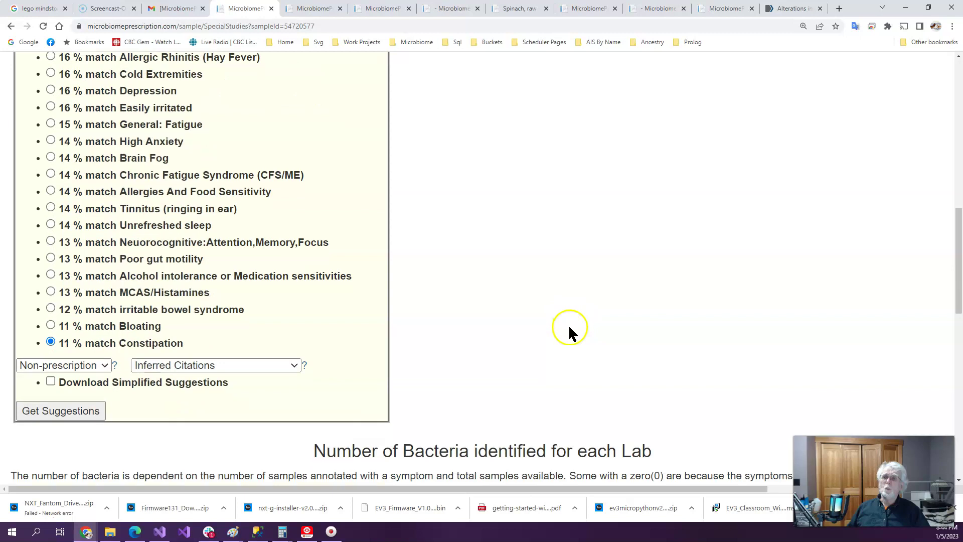
scroll(493, 316, up, 4)
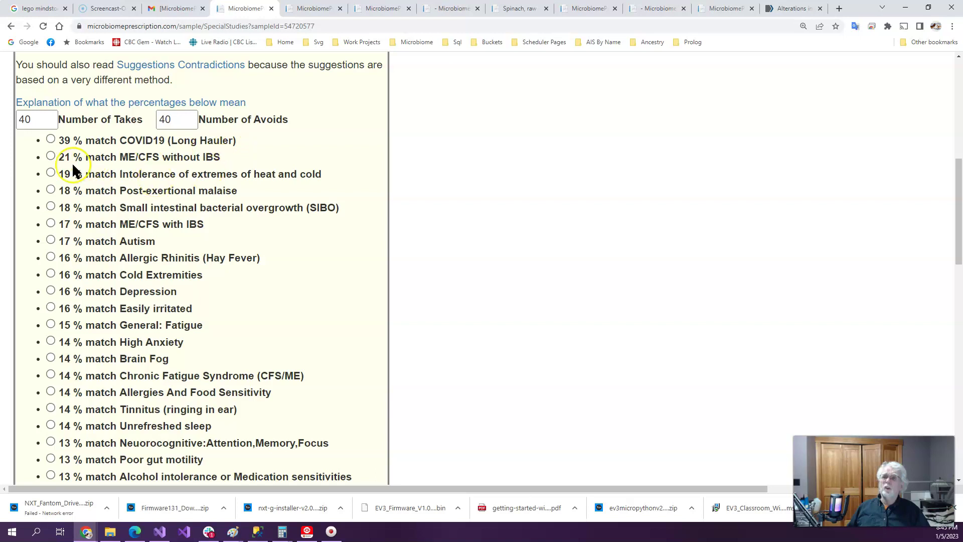
click(51, 156)
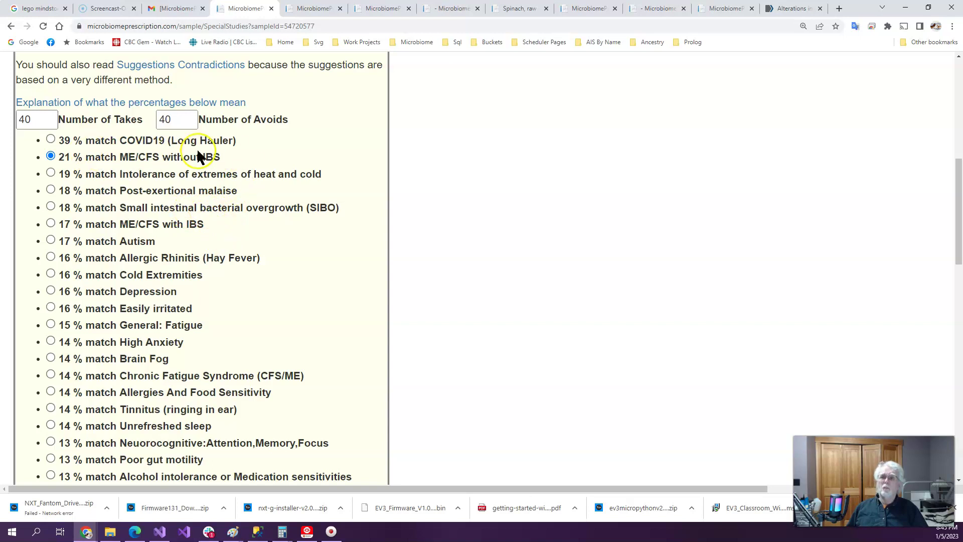
scroll(472, 296, down, 5)
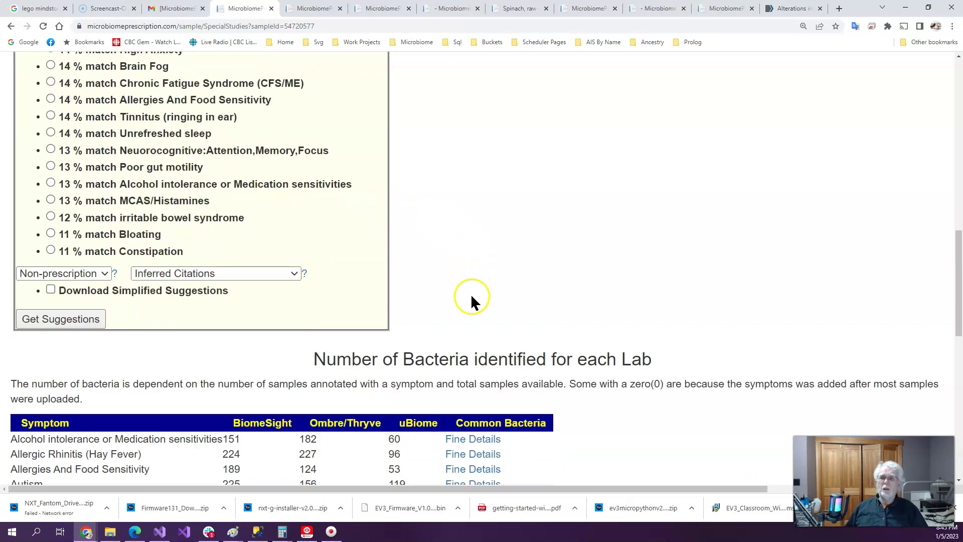
click(75, 320)
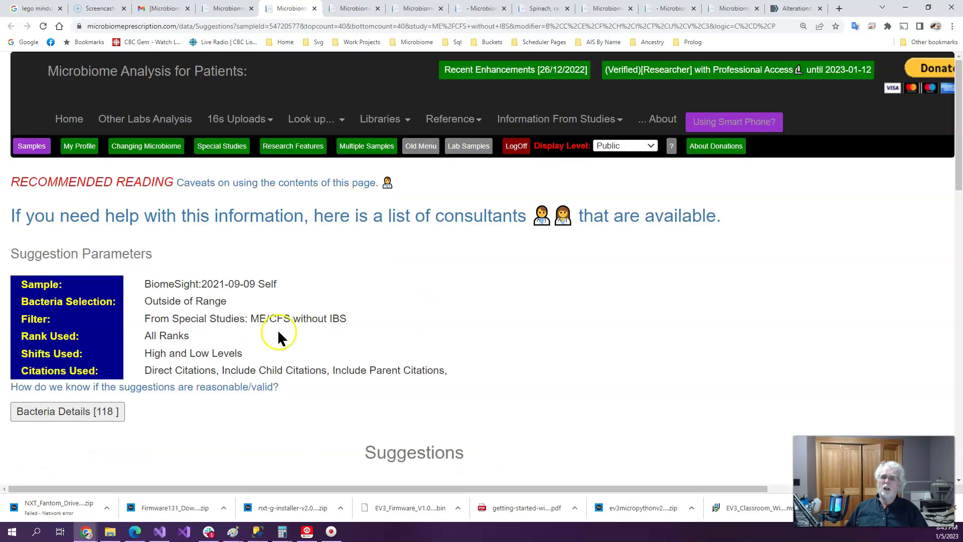
Expand Bacteria Details [118] and review the Too Low bacteria and add/remove suggestion tables
click(53, 418)
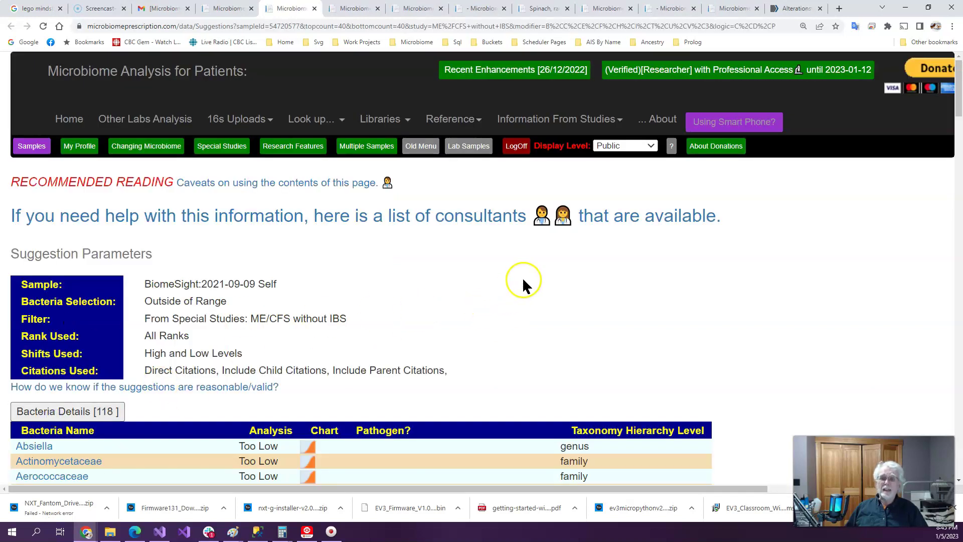
scroll(522, 279, down, 8)
scroll(521, 290, down, 20)
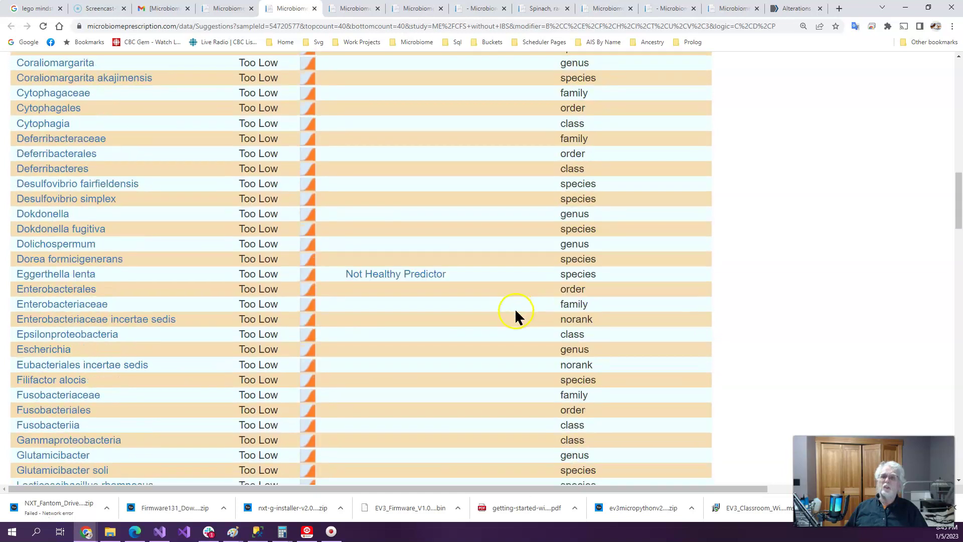
scroll(516, 313, down, 14)
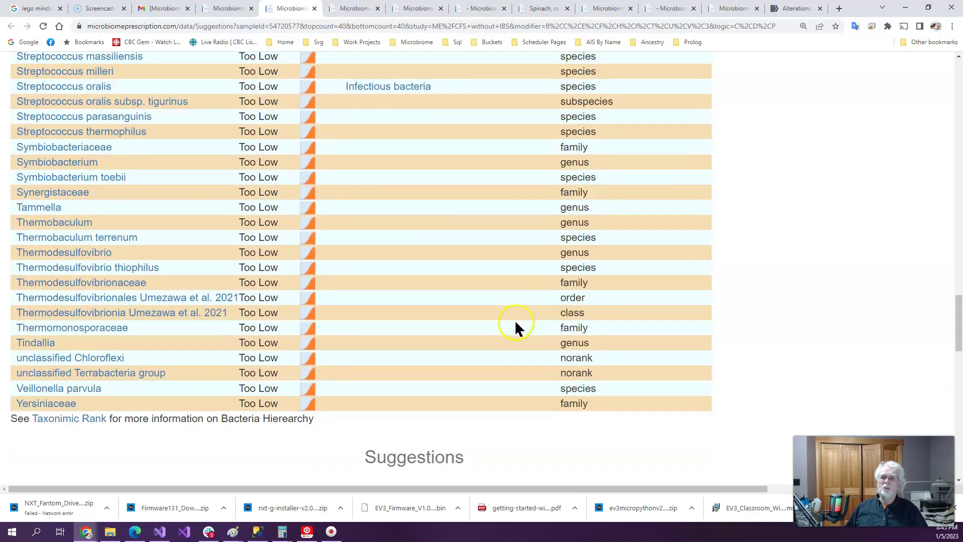
scroll(521, 336, down, 4)
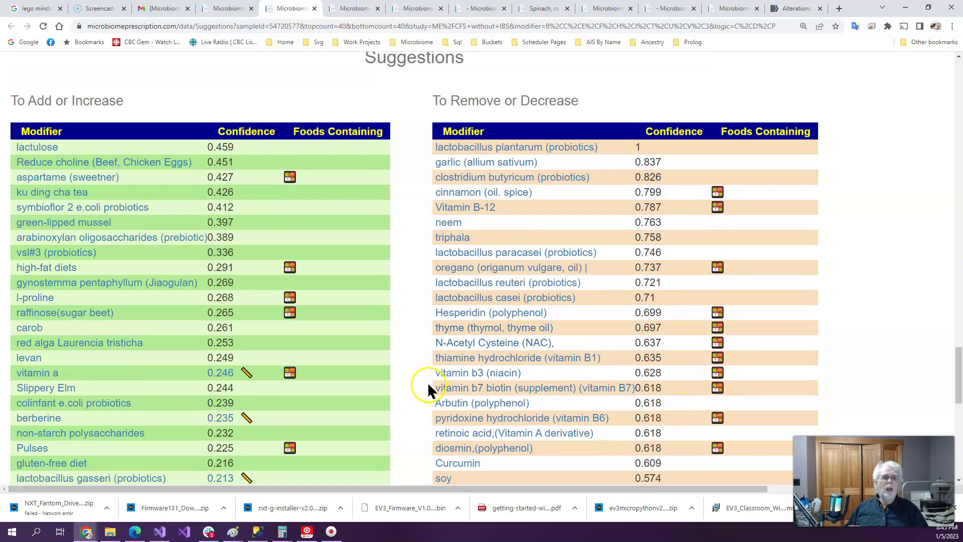
scroll(428, 378, up, 20)
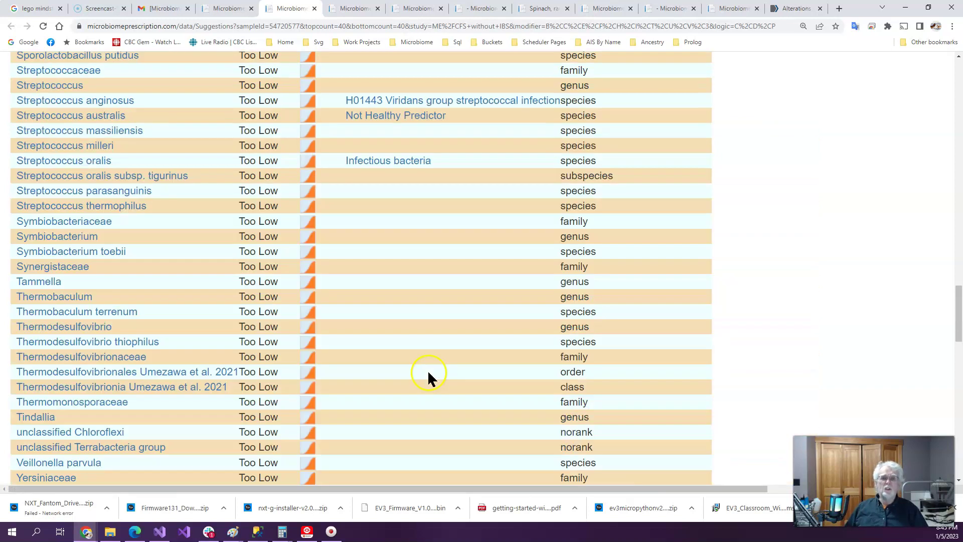
scroll(325, 306, up, 10)
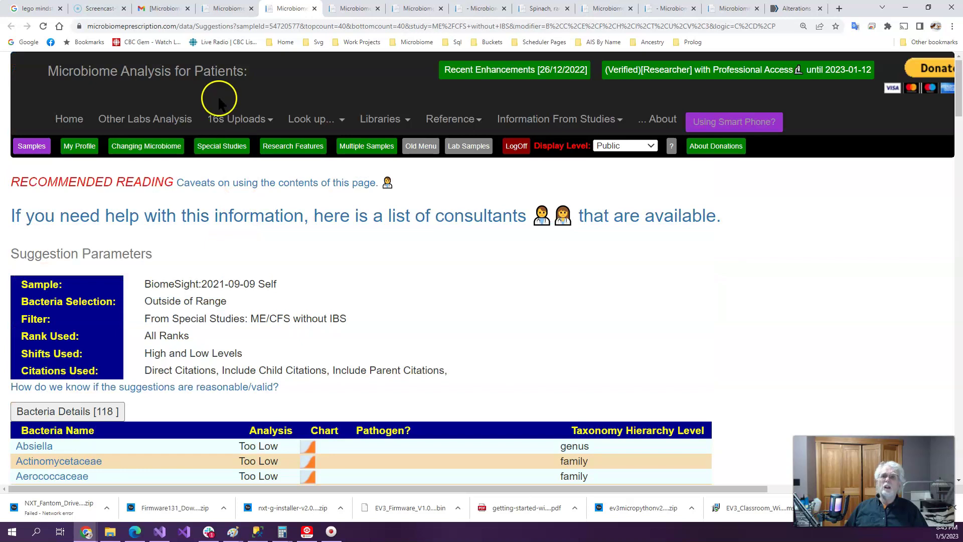
click(226, 11)
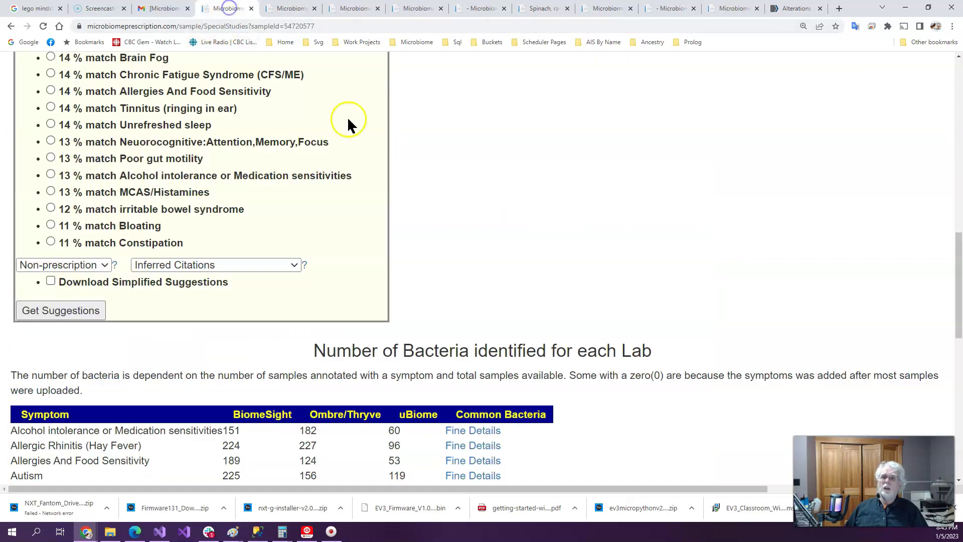
scroll(515, 293, up, 4)
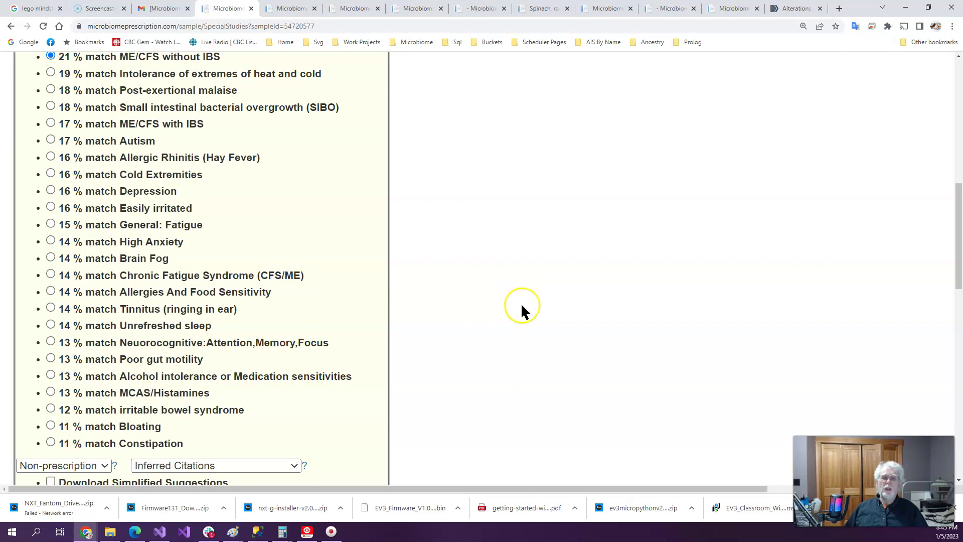
scroll(522, 307, up, 4)
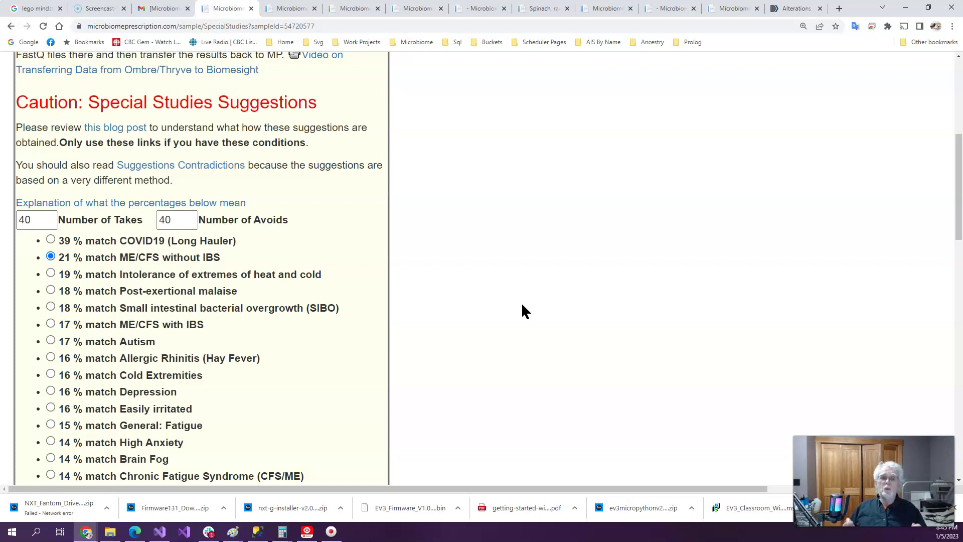
click(140, 201)
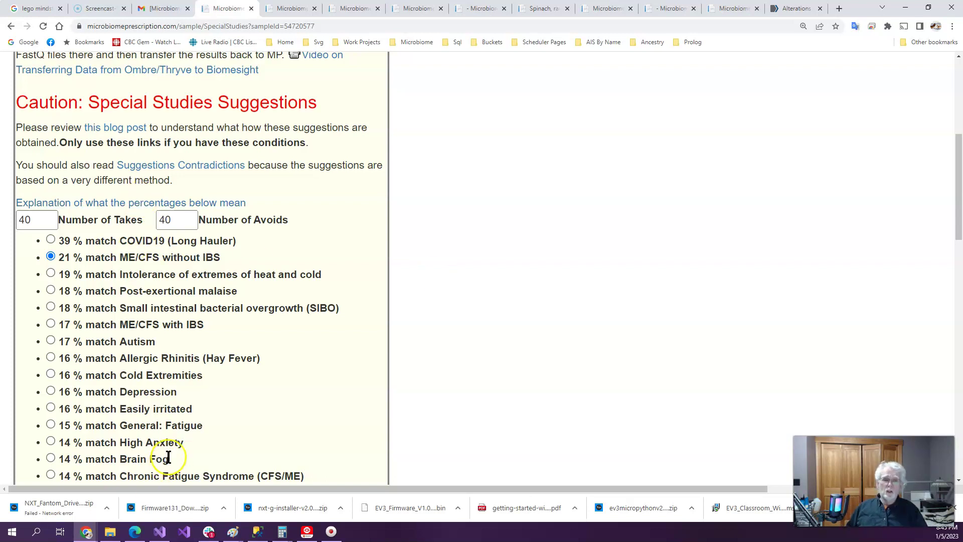
scroll(491, 387, down, 4)
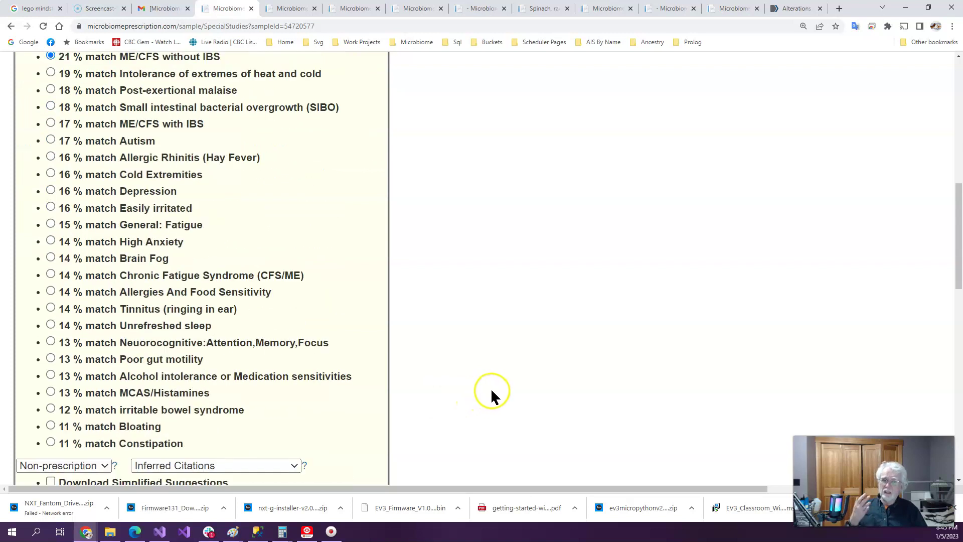
scroll(502, 381, down, 4)
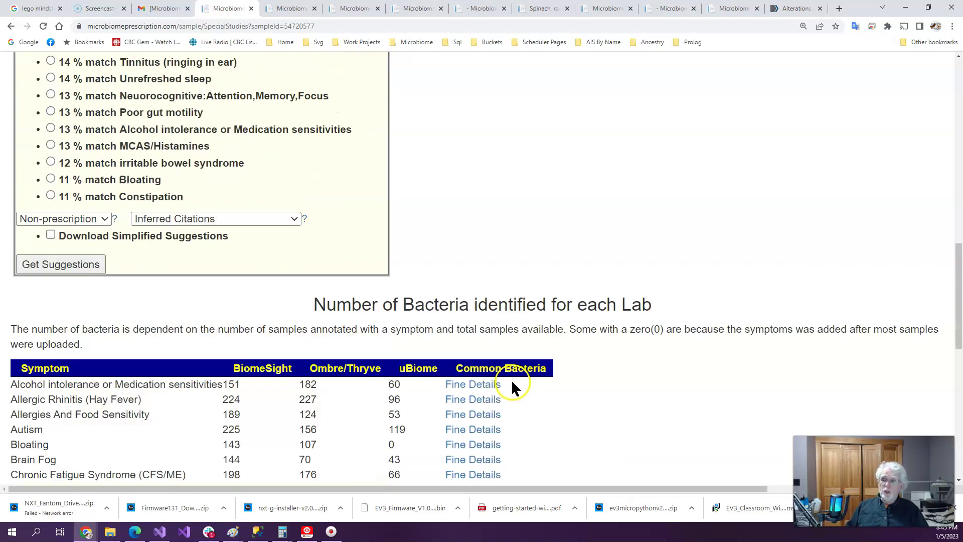
scroll(512, 387, down, 4)
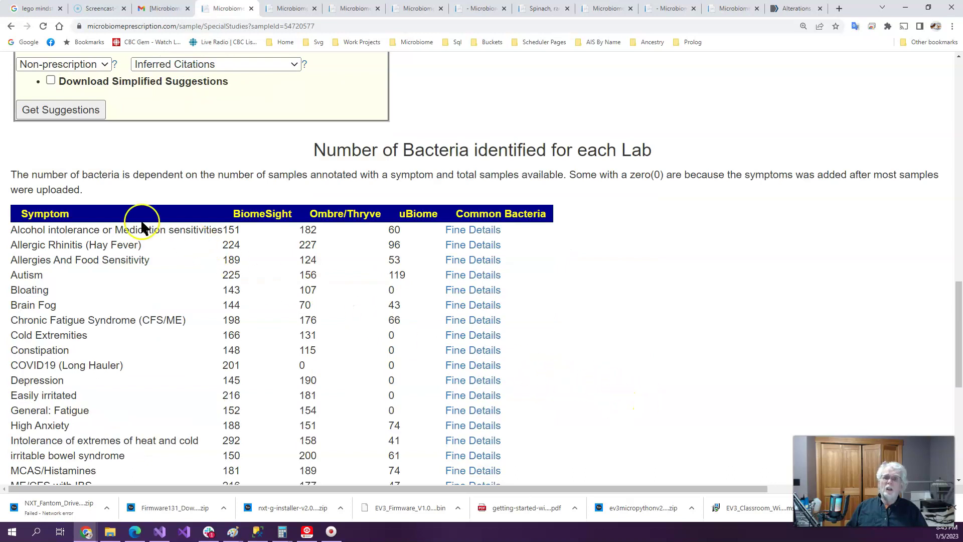
scroll(616, 366, down, 6)
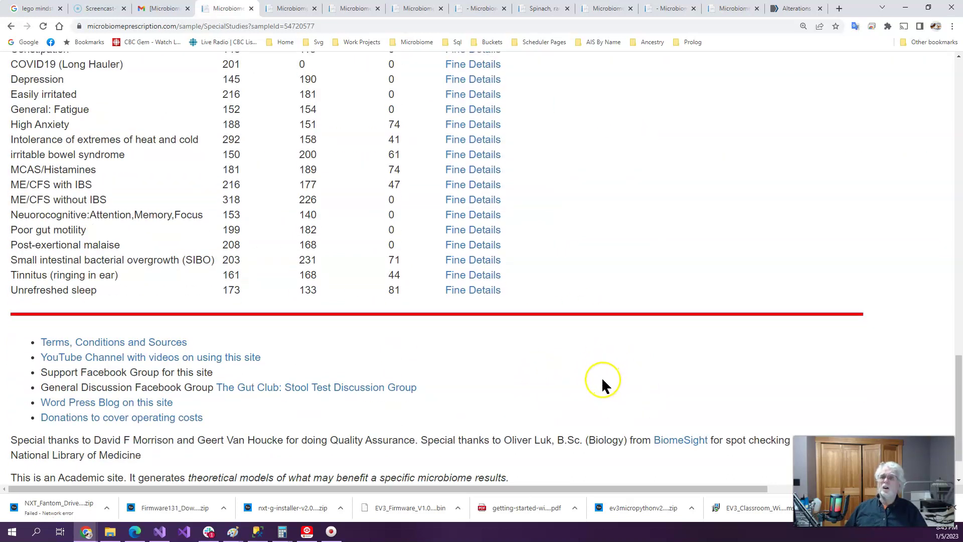
scroll(564, 275, up, 15)
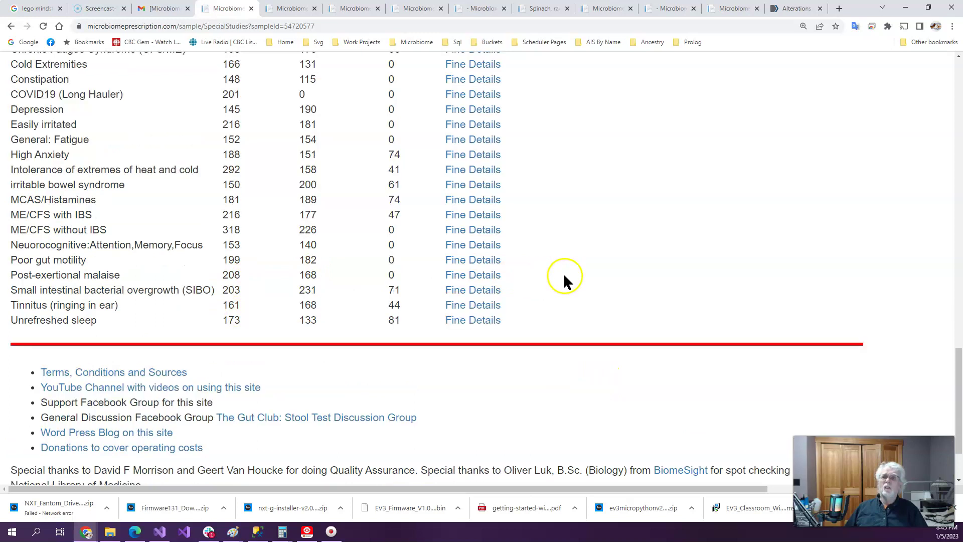
scroll(515, 381, down, 8)
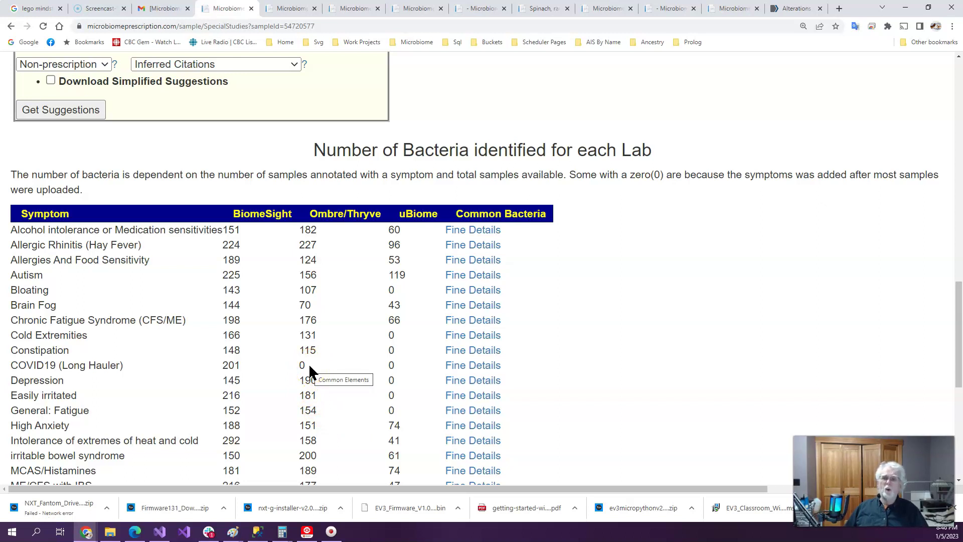
click(227, 370)
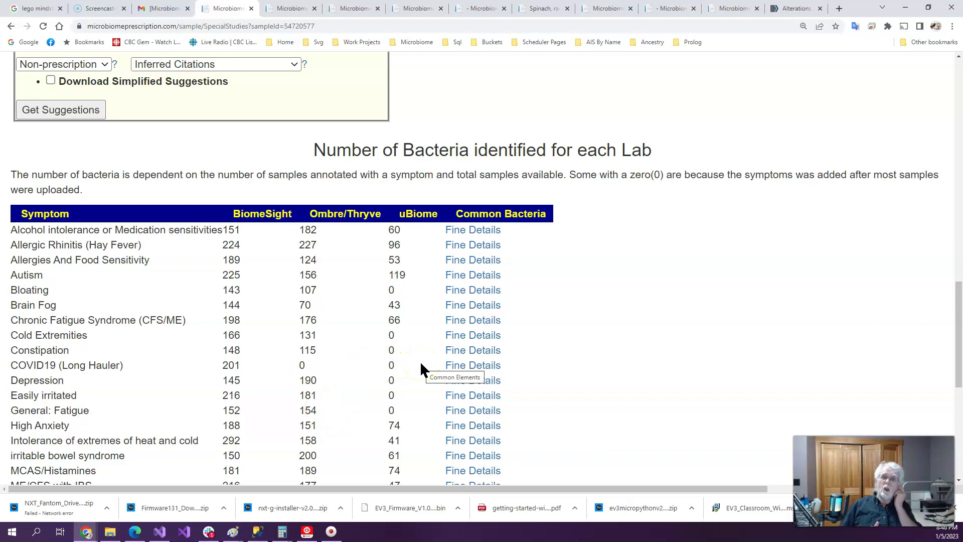
scroll(649, 350, up, 20)
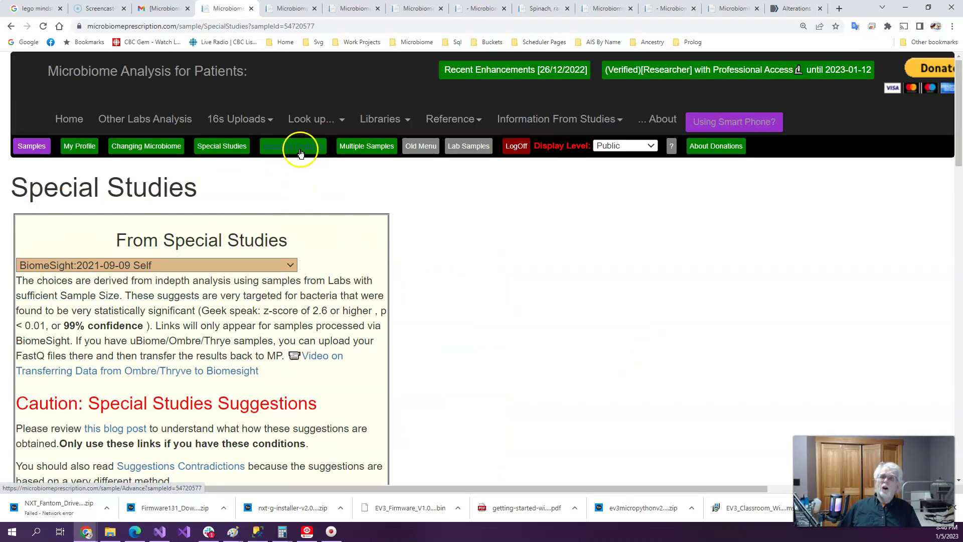
Look over Research Features' percentile and symptom-association links, then go to Multiple Samples
click(308, 147)
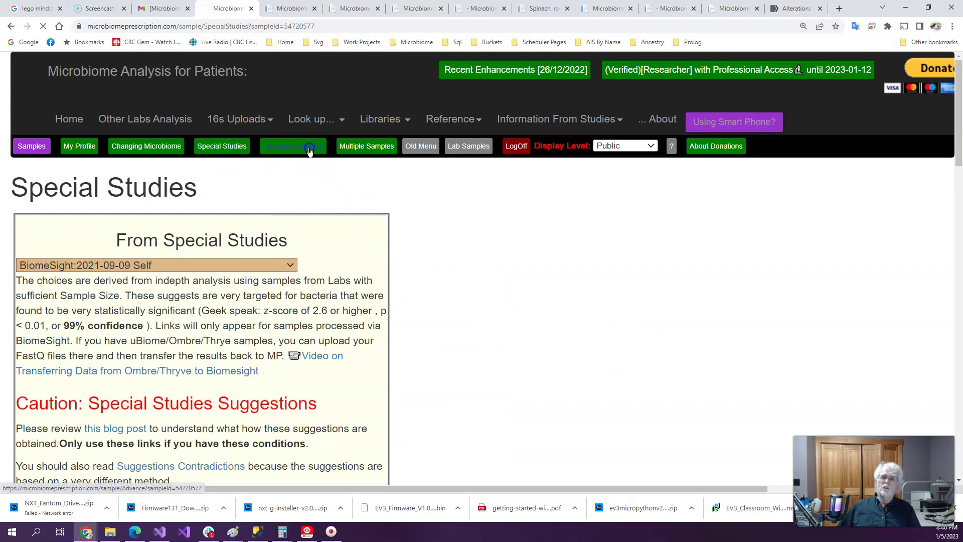
scroll(392, 217, down, 4)
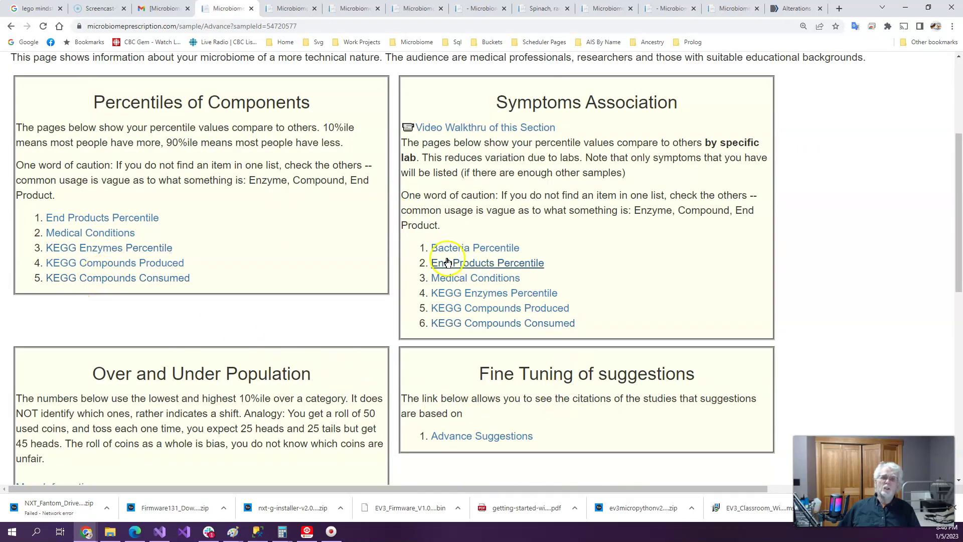
scroll(332, 222, up, 4)
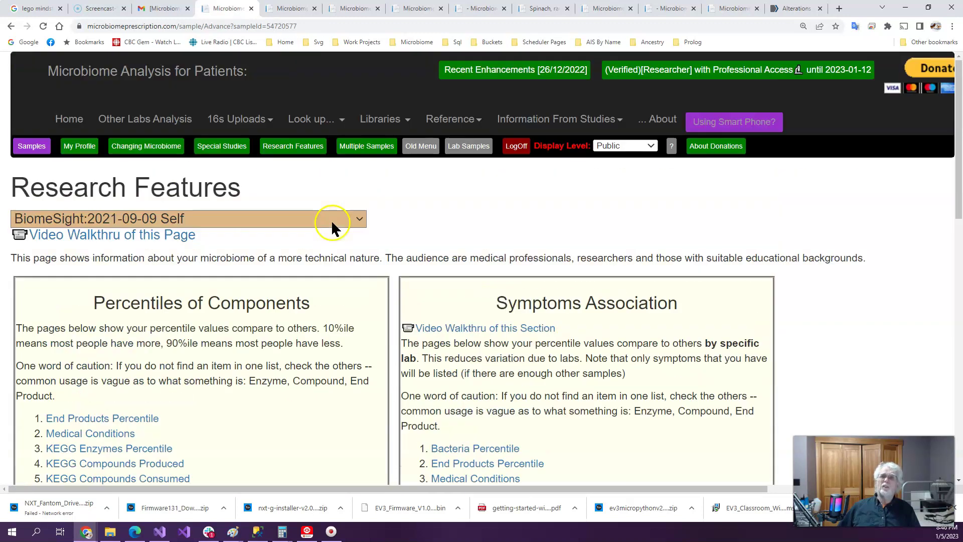
click(361, 147)
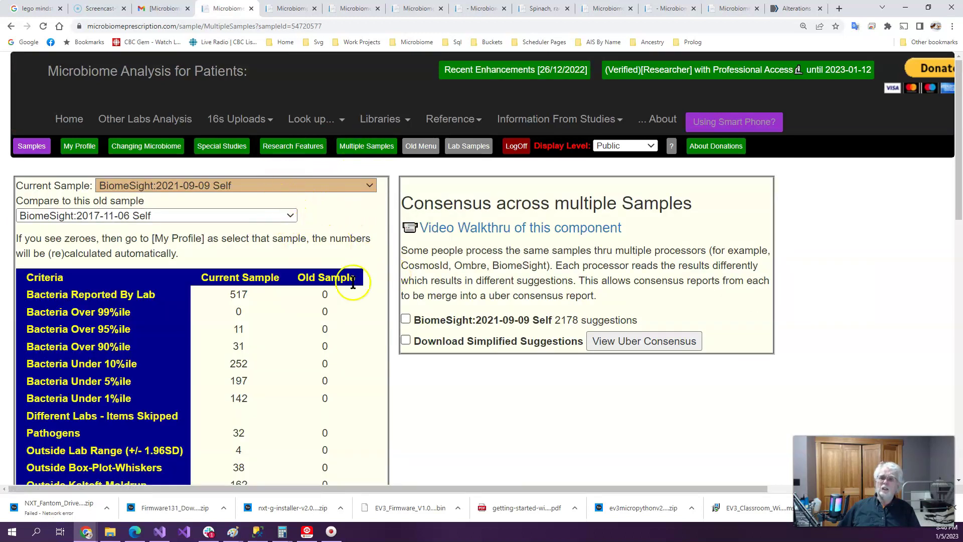
Compare against BiomeSight:2017-11-06 Self, showing 517 versus 628 bacteria reported
click(289, 212)
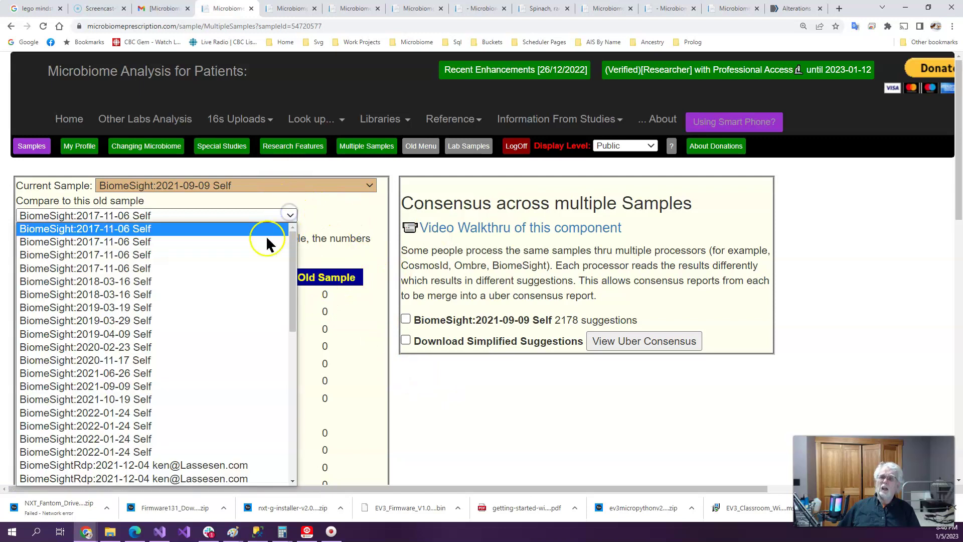
click(237, 268)
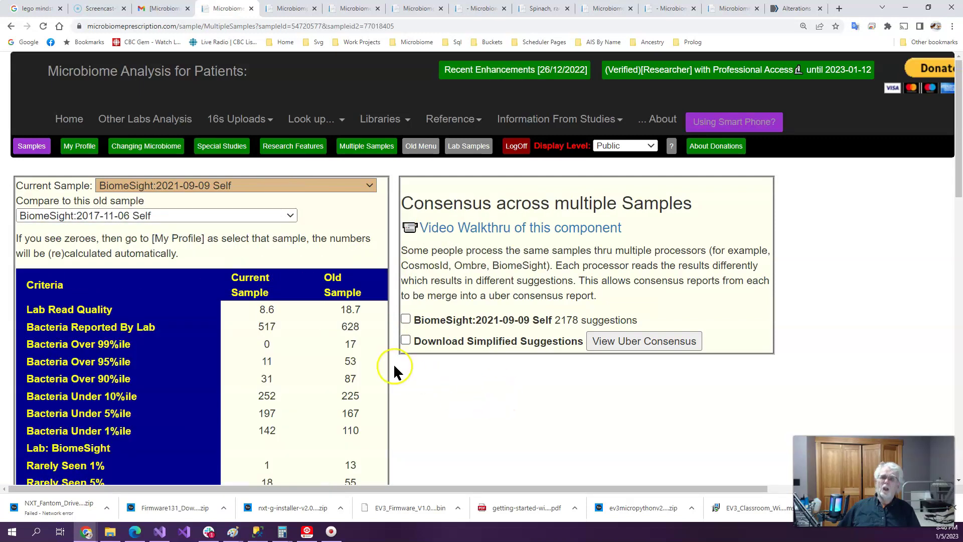
scroll(472, 395, down, 2)
scroll(472, 396, down, 4)
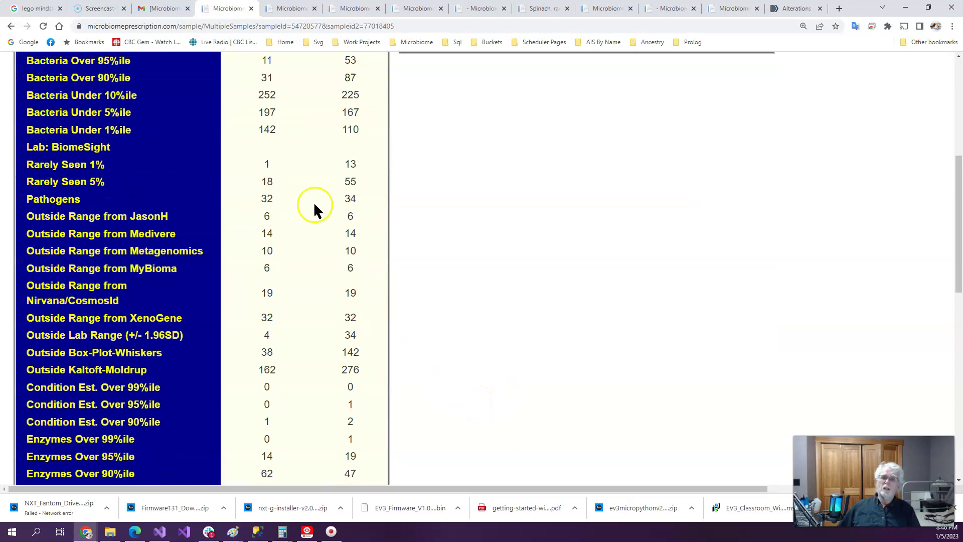
scroll(457, 378, down, 6)
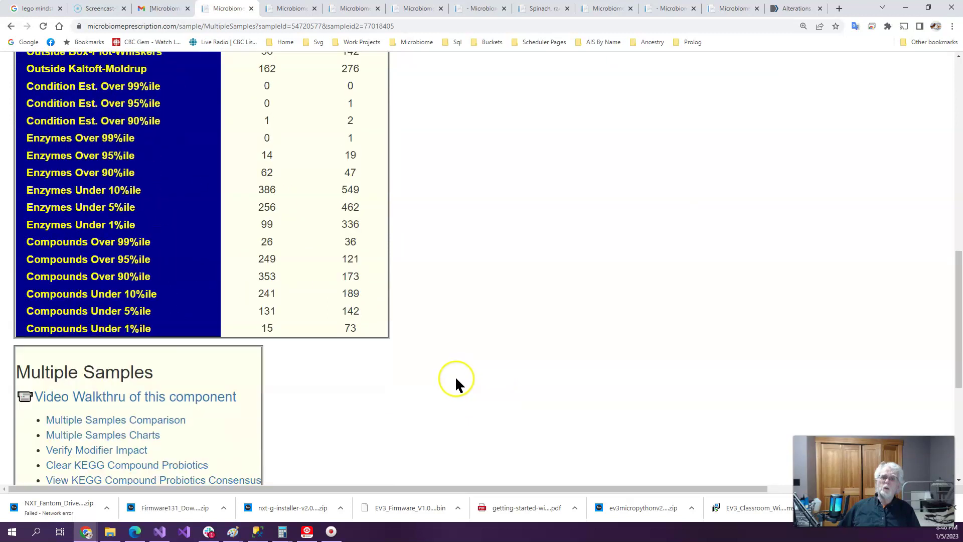
scroll(456, 379, up, 12)
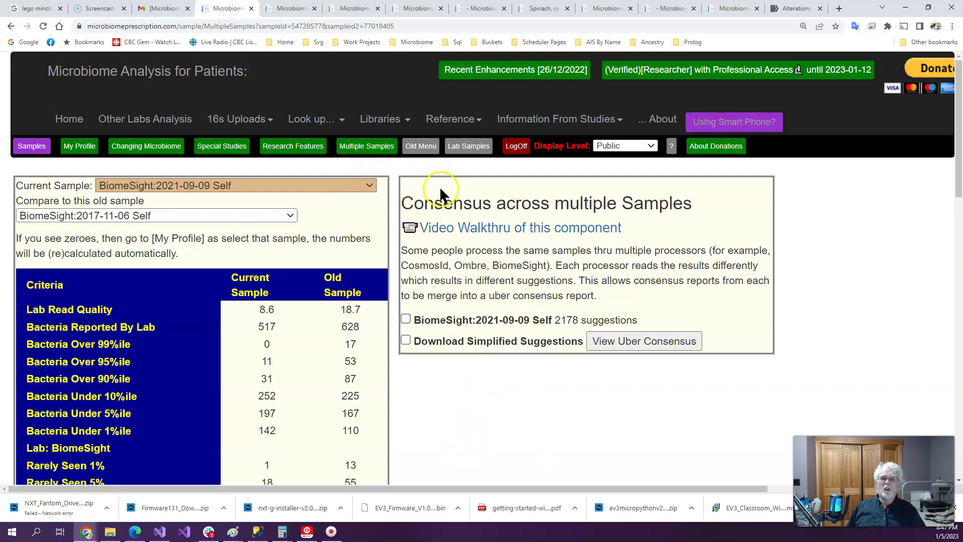
click(429, 151)
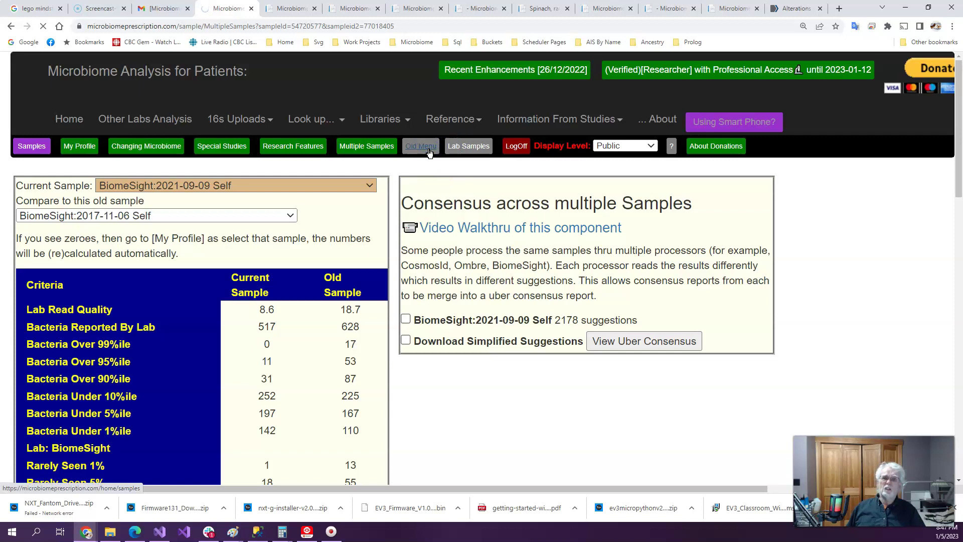
Scroll through the uBiome sample rows and their taxonomy totals, then return to the top
scroll(525, 243, down, 6)
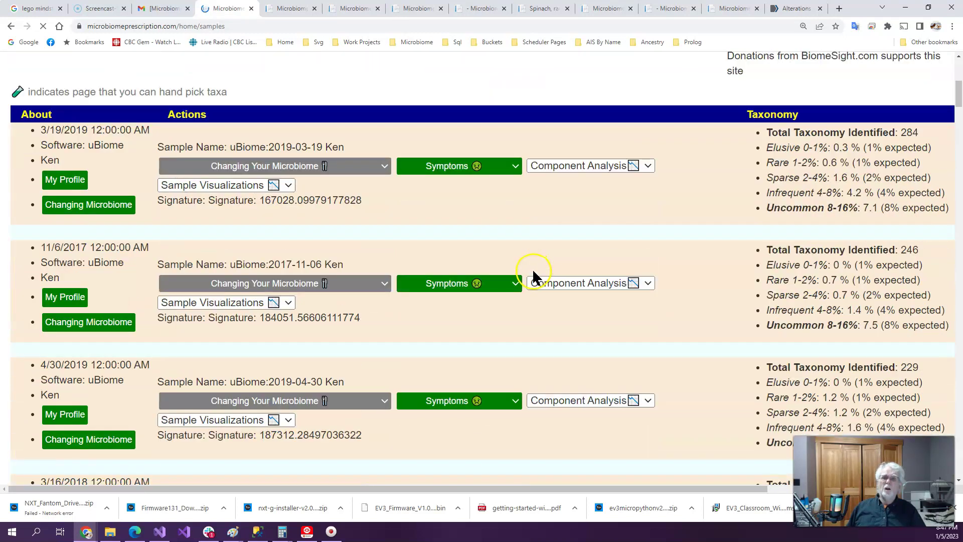
scroll(533, 269, down, 5)
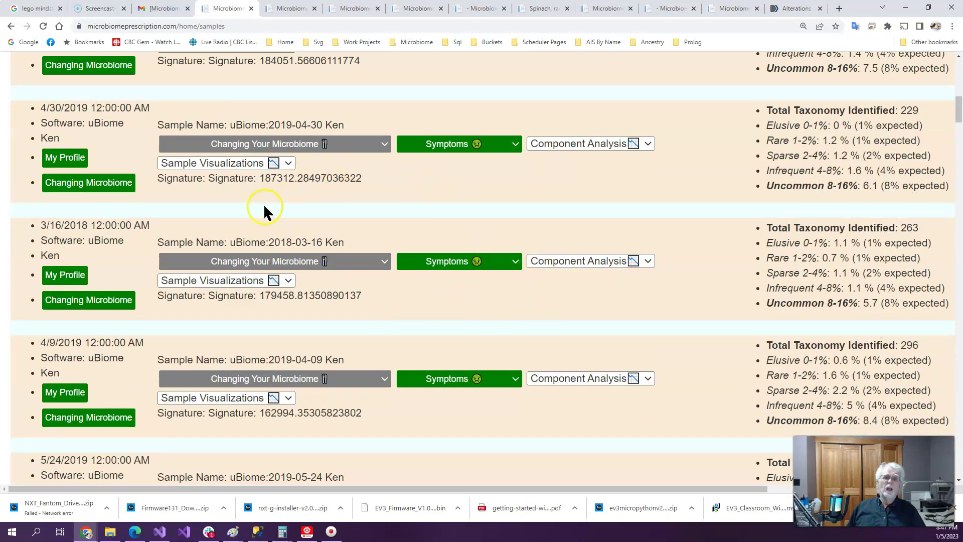
scroll(258, 201, up, 11)
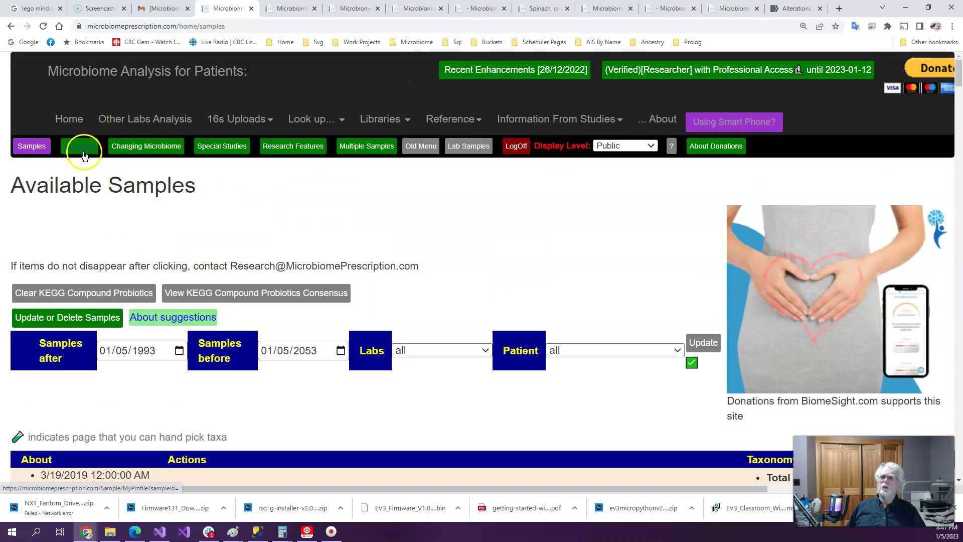
Scroll through My Profile's overview, visualization and download sections for the 2017-11-06 sample
click(86, 150)
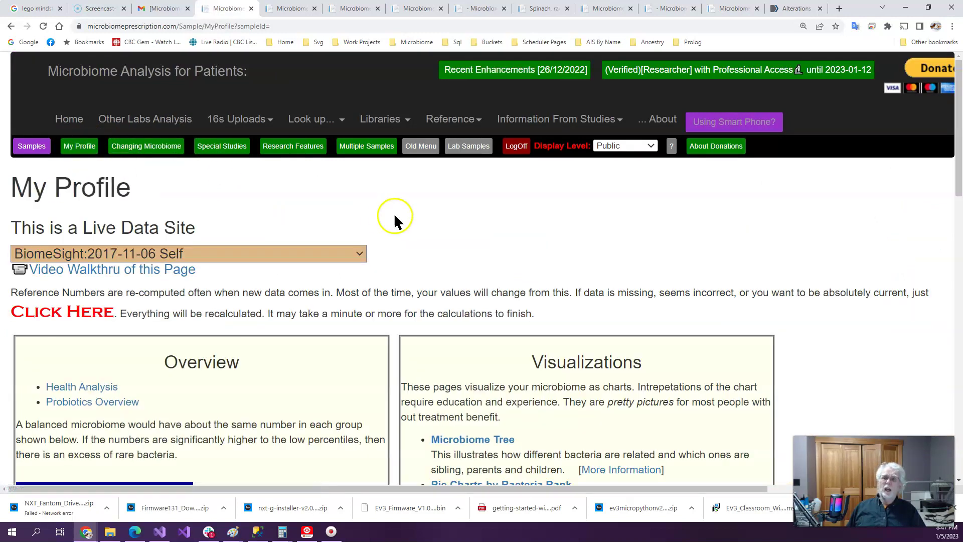
scroll(406, 206, down, 4)
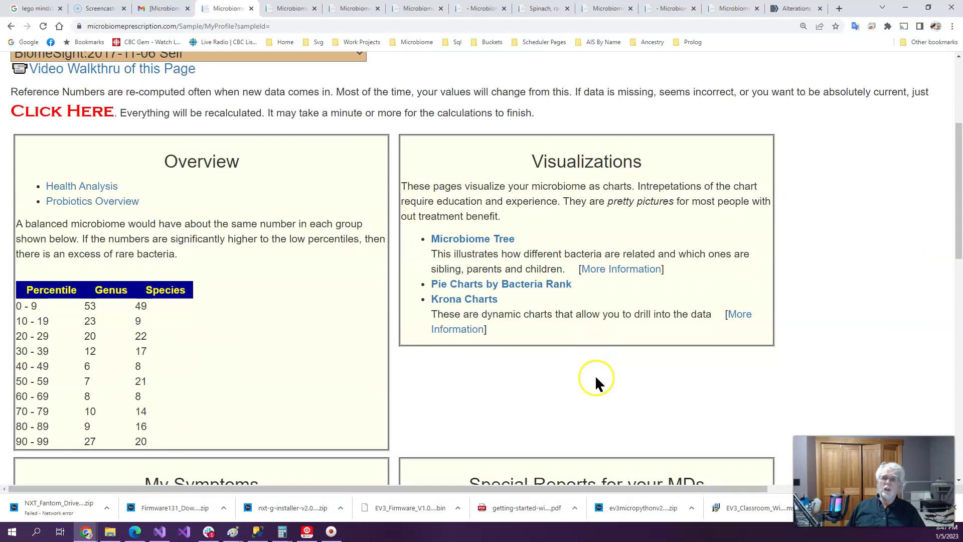
scroll(596, 380, down, 8)
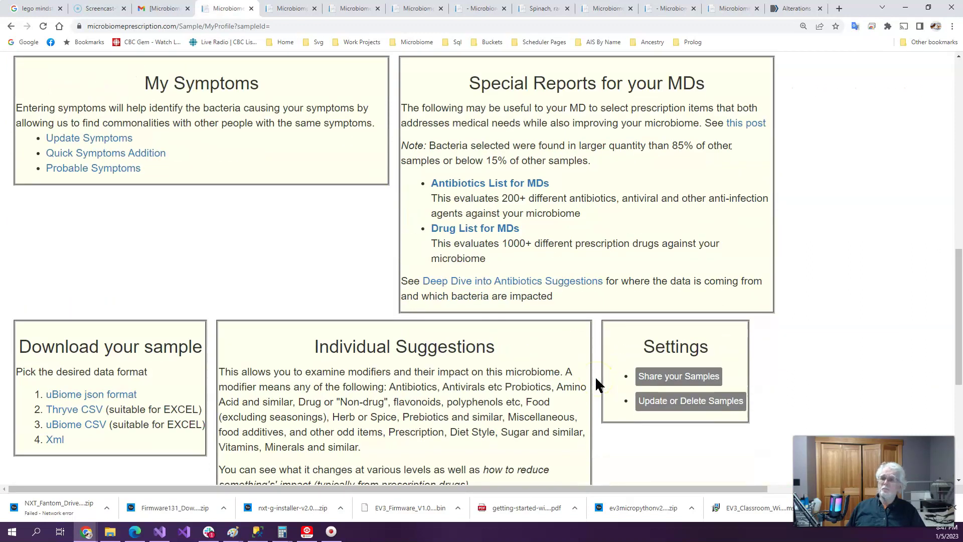
scroll(598, 384, down, 4)
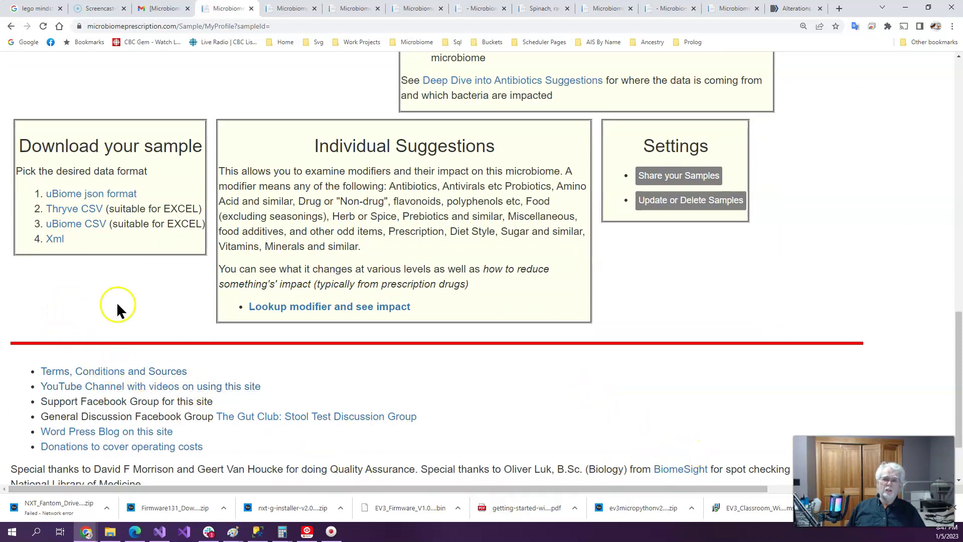
scroll(521, 361, up, 12)
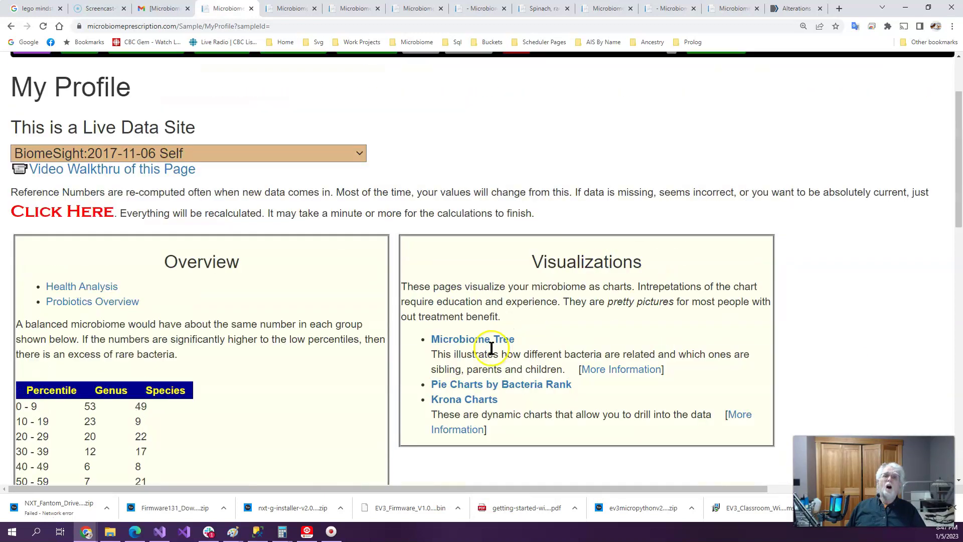
Peek at the display level choices and Reference menu without changing anything
click(616, 146)
click(617, 145)
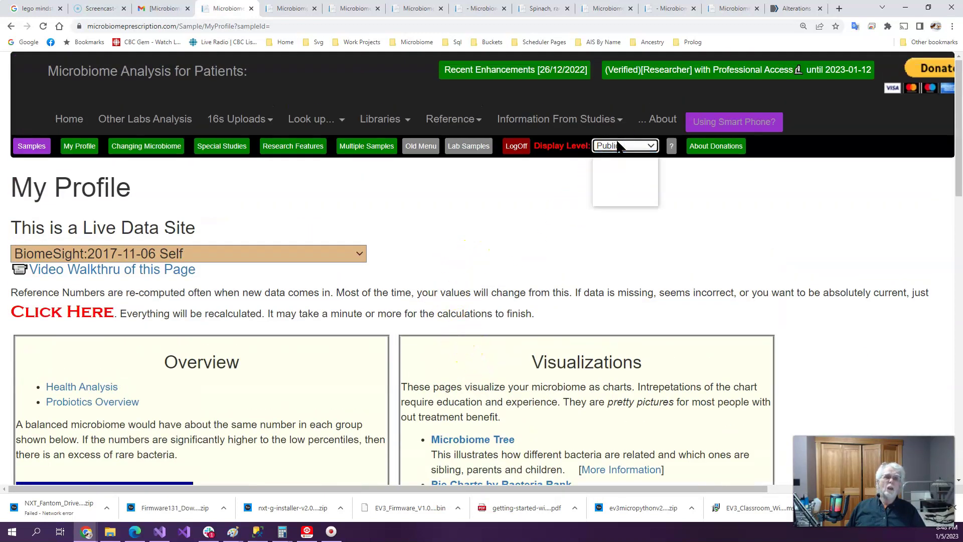
click(472, 120)
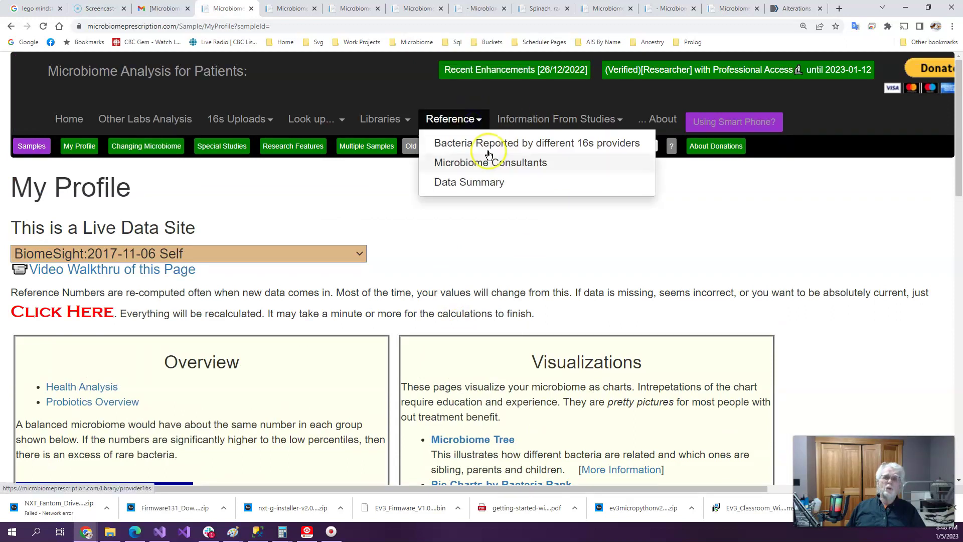
click(486, 226)
Switch display level to Advance and inspect the Reference, Libraries and KEGG Derived Data menus
click(624, 145)
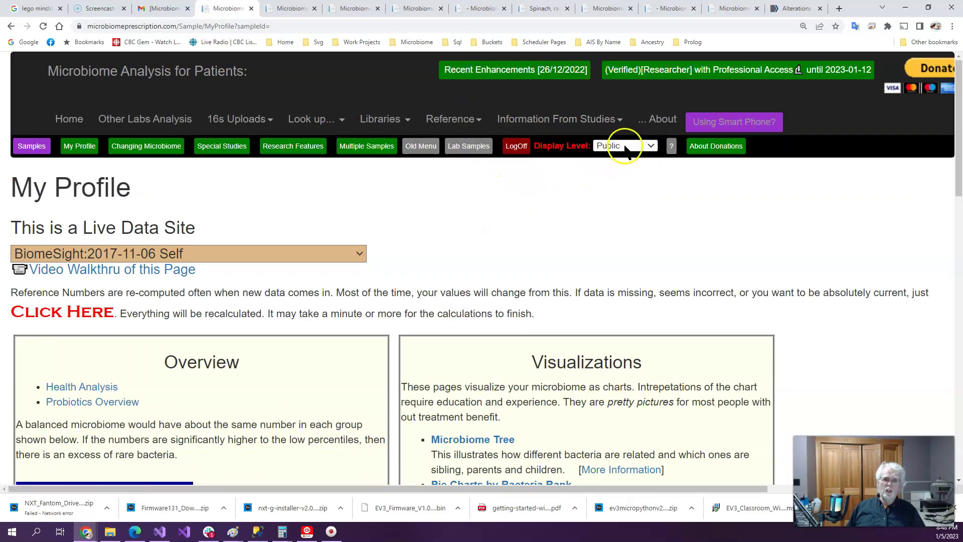
click(631, 189)
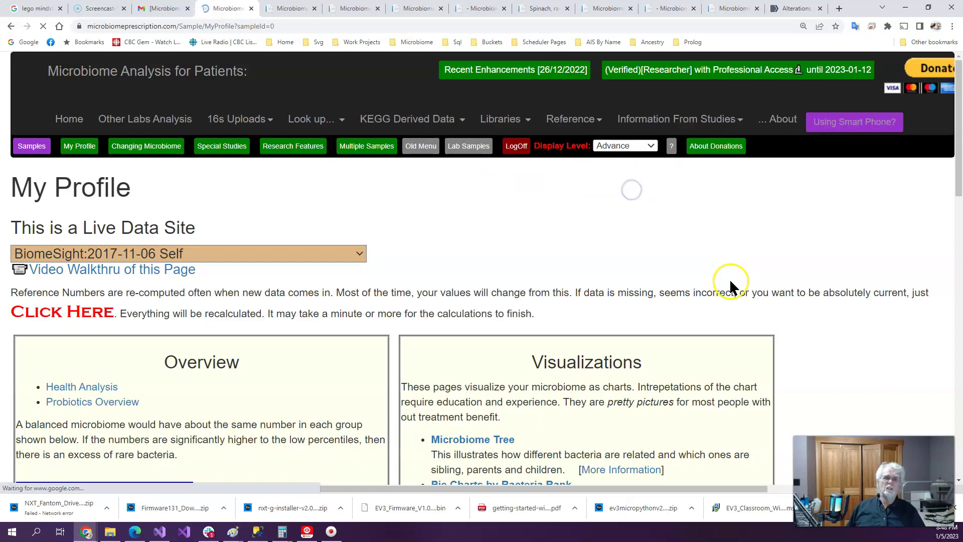
click(573, 121)
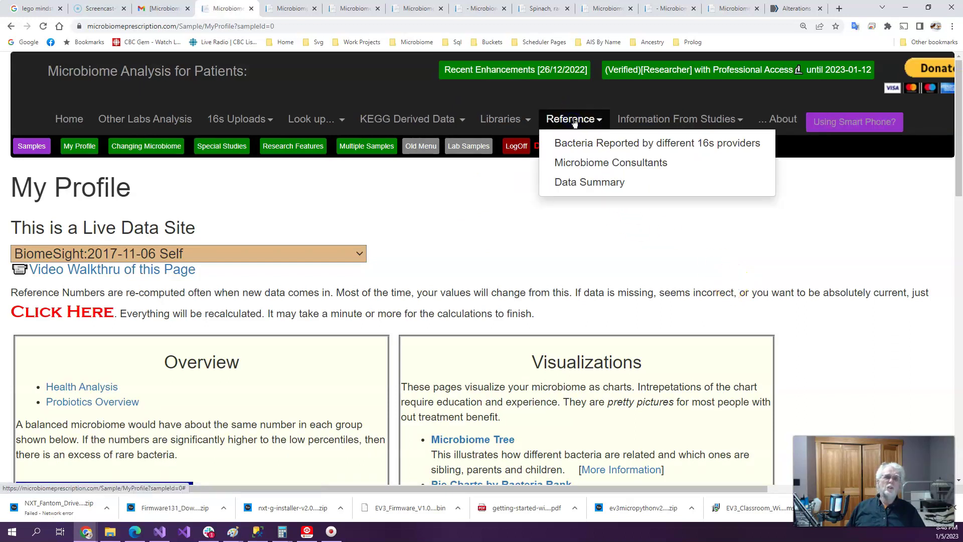
click(517, 125)
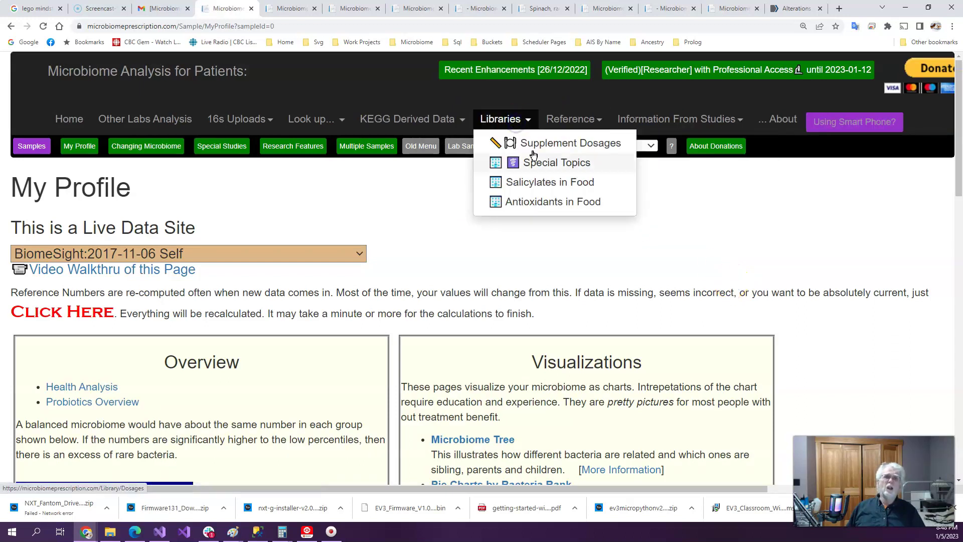
click(441, 119)
click(447, 246)
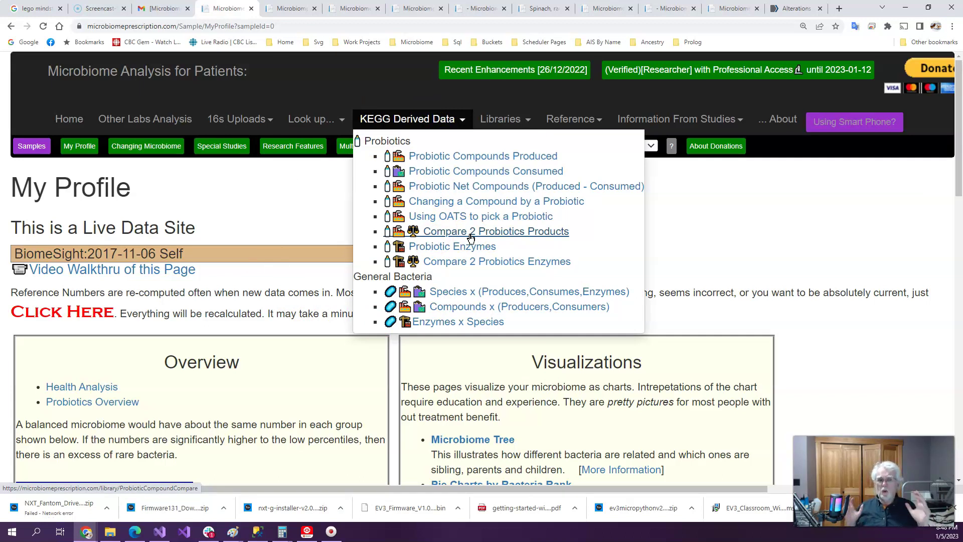
Check the Information From Studies menu, then return the display level to Public
click(739, 122)
click(474, 178)
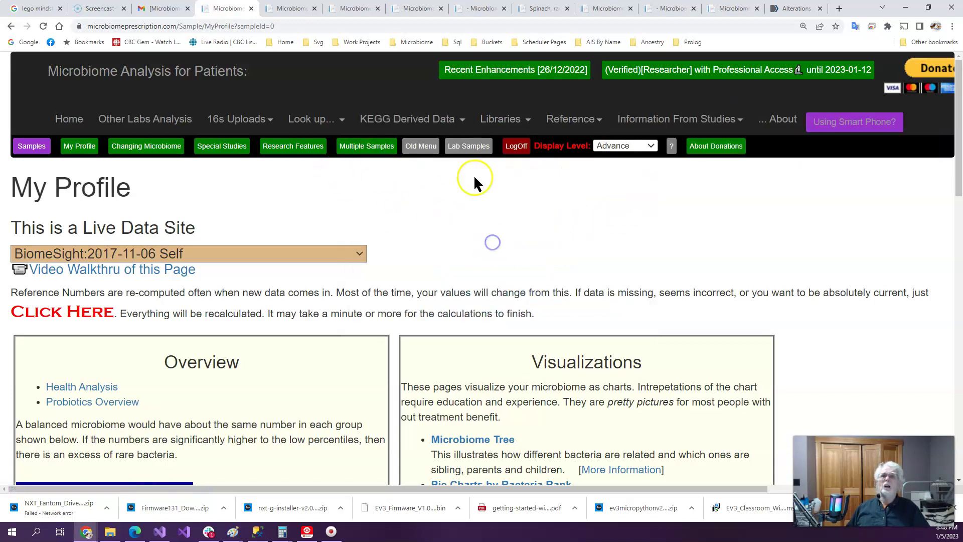
click(614, 146)
click(618, 158)
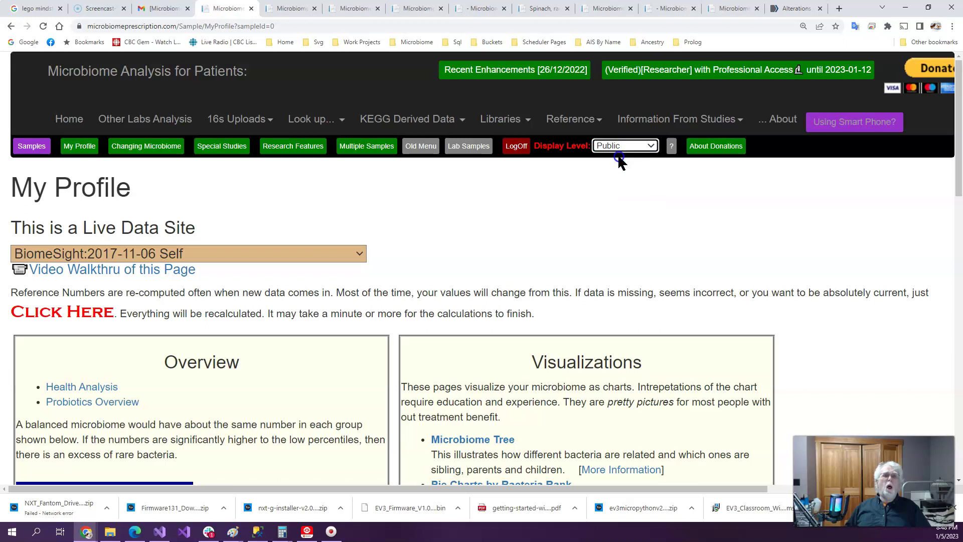